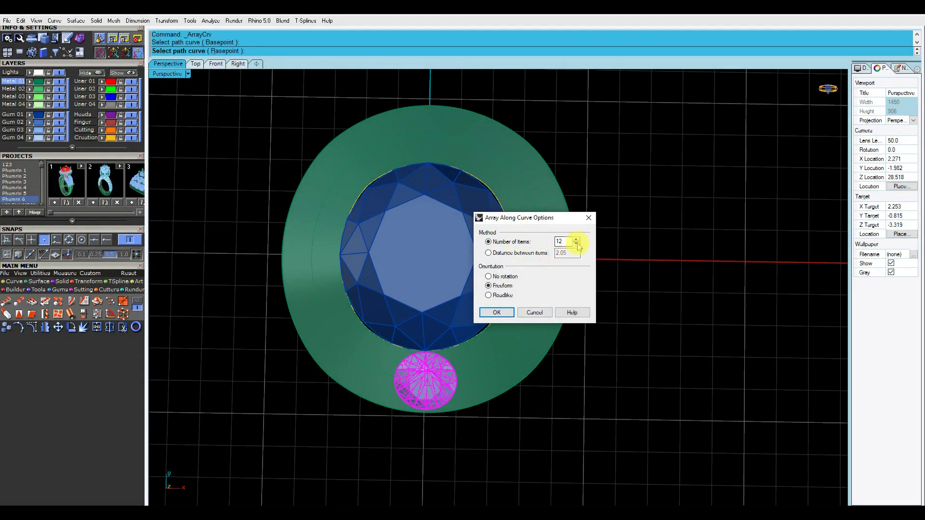
# Confirm the array of 12 evenly spaced side diamonds around the blue centre stone
pyautogui.click(497, 313)
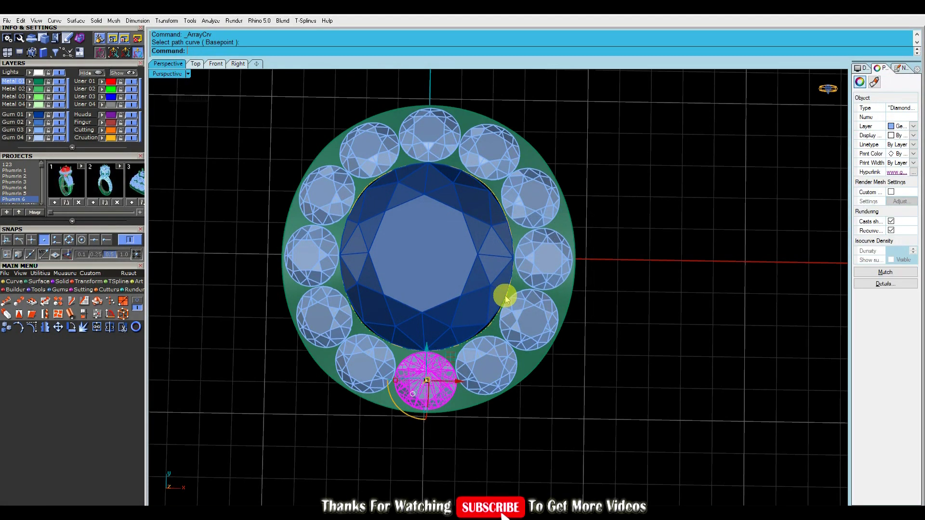
pyautogui.click(196, 65)
# Measure the gap from the magenta master gem to its neighbour, then shift the gem slightly down
pyautogui.scroll(3, 530, 337)
pyautogui.scroll(4, 471, 303)
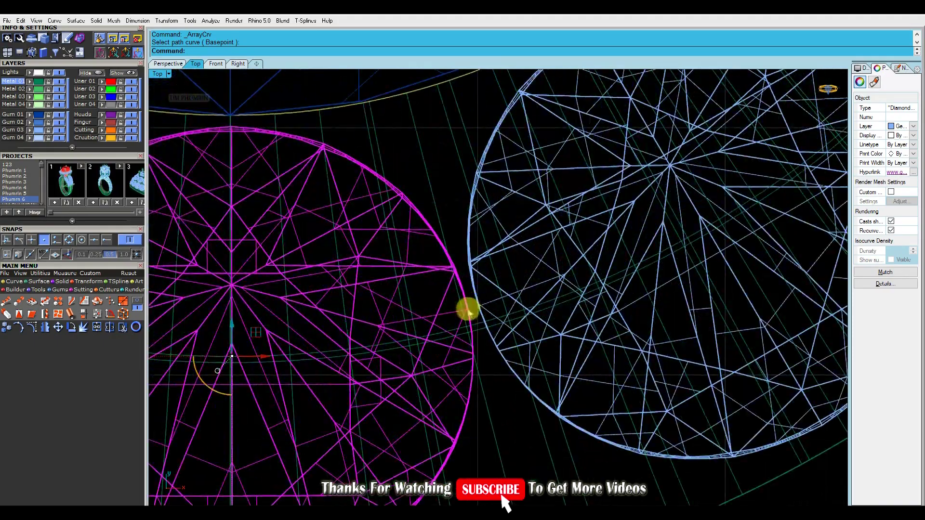
pyautogui.scroll(2, 464, 237)
pyautogui.write('da')
pyautogui.press('Return')
pyautogui.scroll(3, 467, 247)
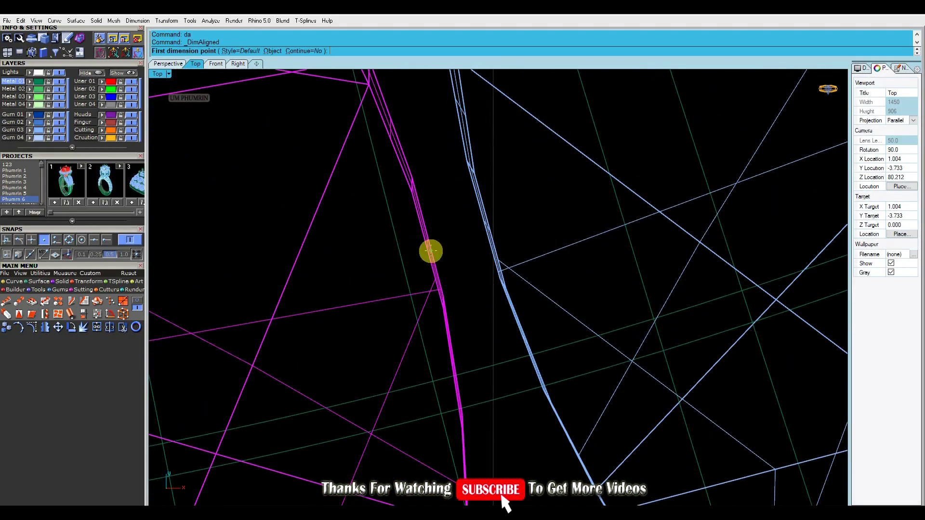
pyautogui.click(430, 251)
pyautogui.click(487, 233)
pyautogui.scroll(-5, 502, 304)
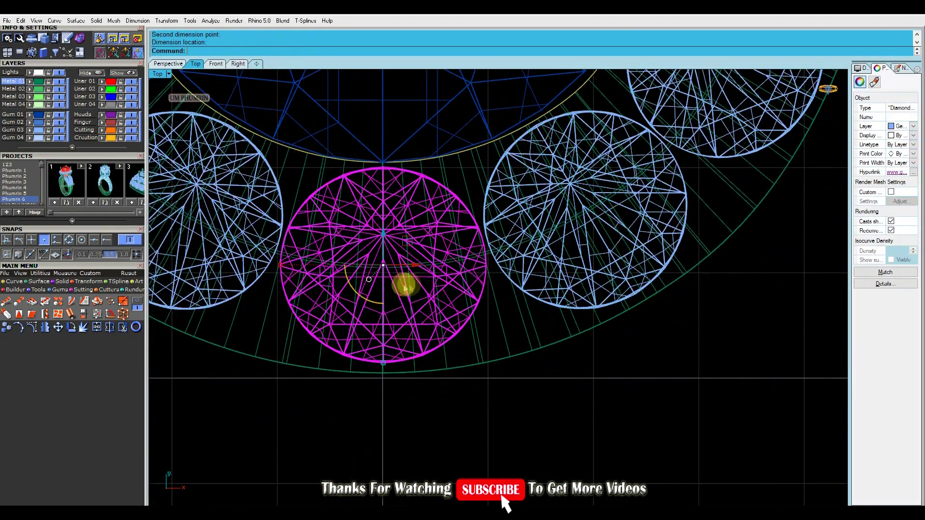
pyautogui.moveTo(386, 241); pyautogui.dragTo(391, 243)
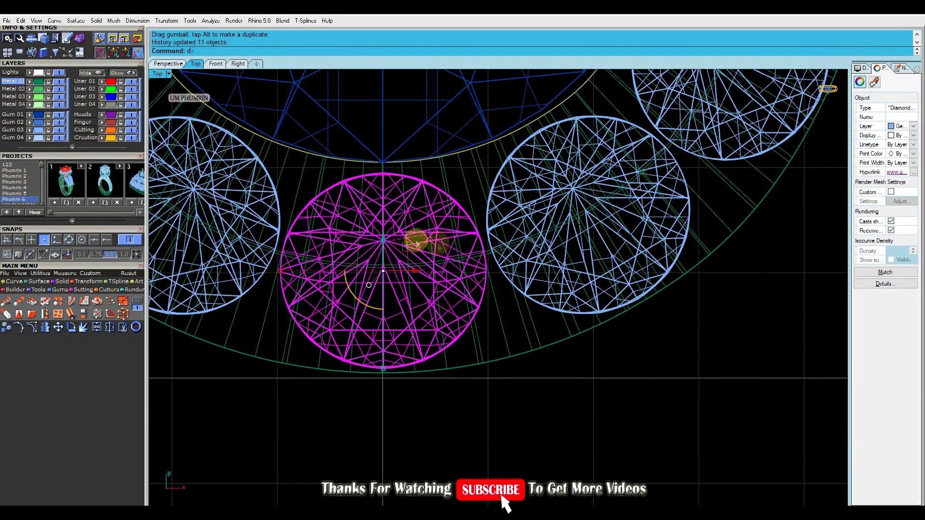
# Take a second aligned measurement between halo gems and nudge the magenta gem again
pyautogui.write('a')
pyautogui.press('Return')
pyautogui.scroll(3, 516, 250)
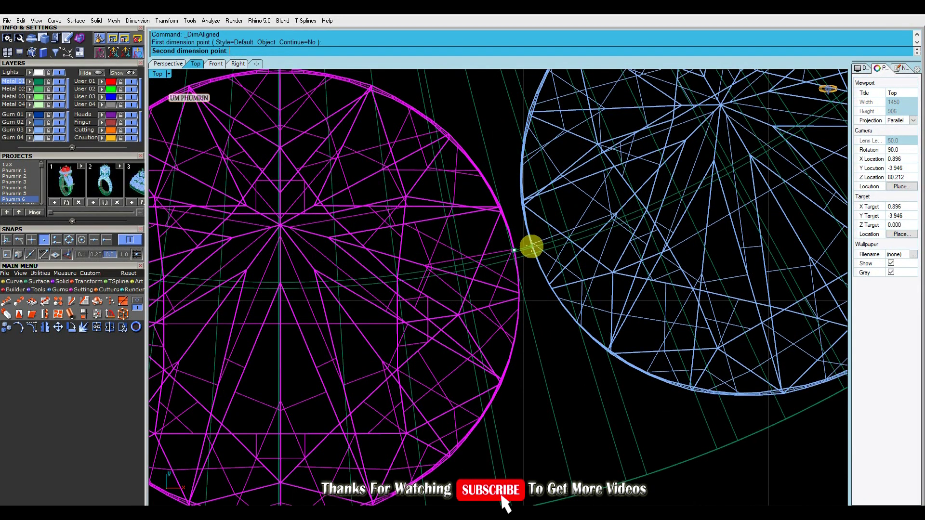
pyautogui.click(531, 246)
pyautogui.scroll(-3, 531, 246)
pyautogui.click(478, 253)
pyautogui.click(419, 237)
pyautogui.moveTo(419, 237); pyautogui.dragTo(428, 241)
# Re-measure the gap between the magenta gem and its neighbour with an aligned dimension
pyautogui.write('da')
pyautogui.scroll(2, 476, 295)
pyautogui.press('Return')
pyautogui.scroll(2, 518, 286)
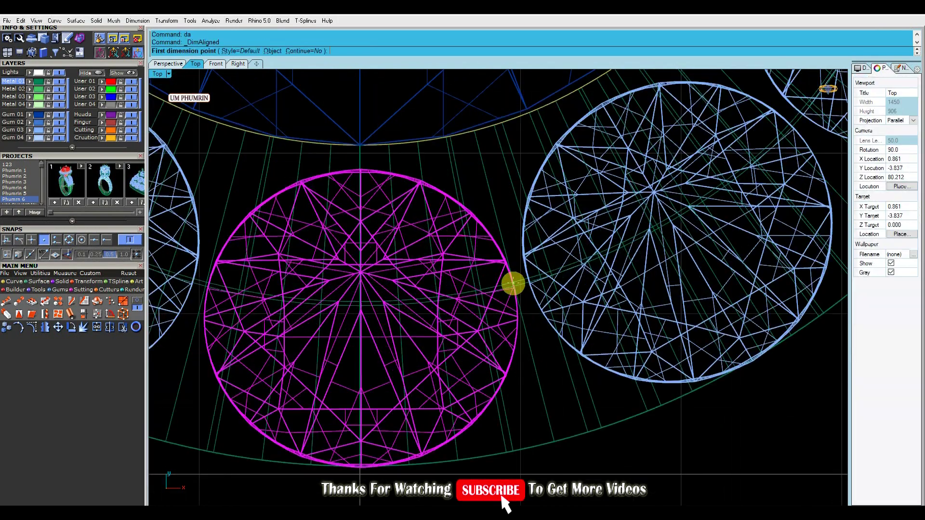
pyautogui.click(514, 283)
pyautogui.scroll(2, 519, 281)
pyautogui.click(531, 279)
pyautogui.scroll(-3, 531, 278)
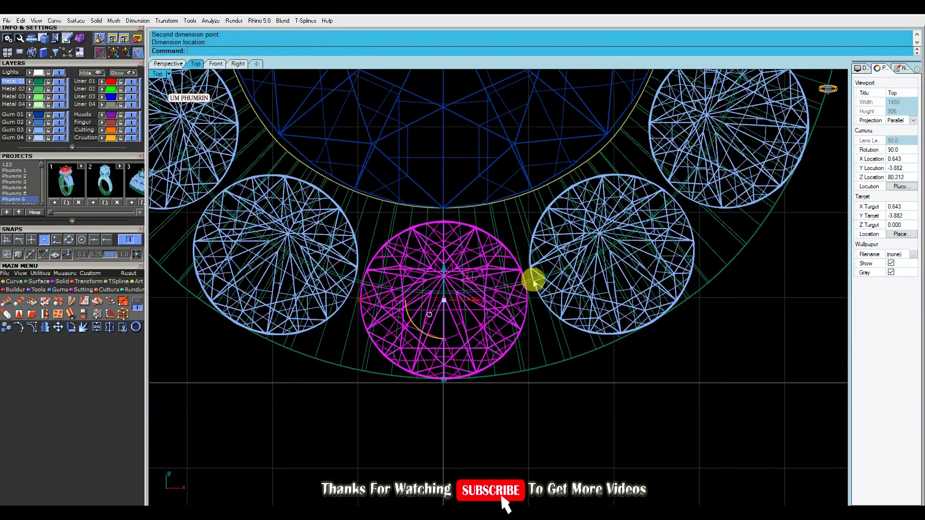
pyautogui.click(475, 280)
pyautogui.scroll(-2, 501, 291)
pyautogui.scroll(-3, 500, 291)
pyautogui.click(233, 223)
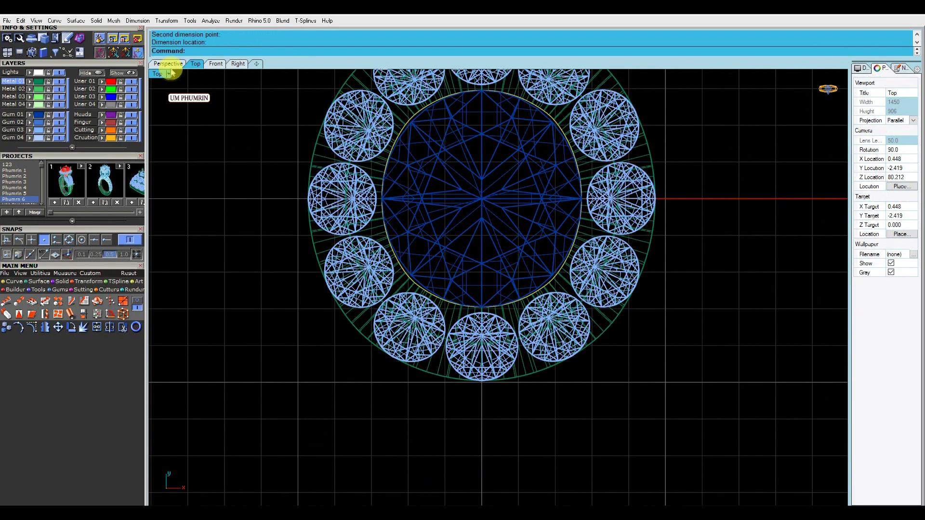
# In Perspective, orbit around the ring and select the magenta master gem
pyautogui.click(167, 63)
pyautogui.moveTo(428, 144)
pyautogui.keyDown('shift'); pyautogui.mouseDown(button='right')
pyautogui.moveTo(448, 210)
pyautogui.moveTo(417, 151)
pyautogui.moveTo(475, 136)
pyautogui.moveTo(549, 205)
pyautogui.moveTo(541, 190)
pyautogui.moveTo(560, 203)
pyautogui.mouseUp(button='right'); pyautogui.keyUp('shift')
pyautogui.click(531, 202)
pyautogui.scroll(2, 530, 201)
pyautogui.scroll(2, 554, 217)
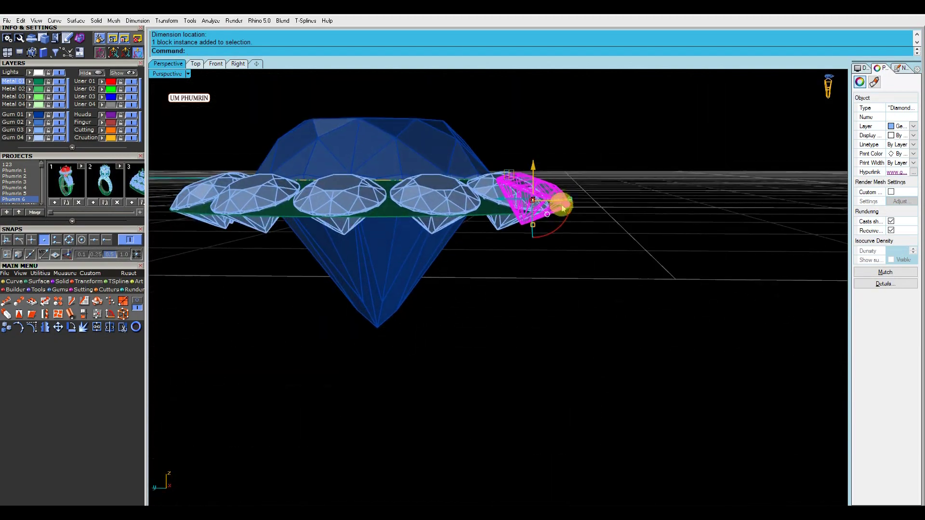
# Nudge the master gem to respace the array and delete the green halo surface
pyautogui.moveTo(565, 225); pyautogui.dragTo(565, 227)
pyautogui.moveTo(565, 226)
pyautogui.mouseDown(button='right')
pyautogui.moveTo(489, 239)
pyautogui.moveTo(578, 275)
pyautogui.mouseUp(button='right')
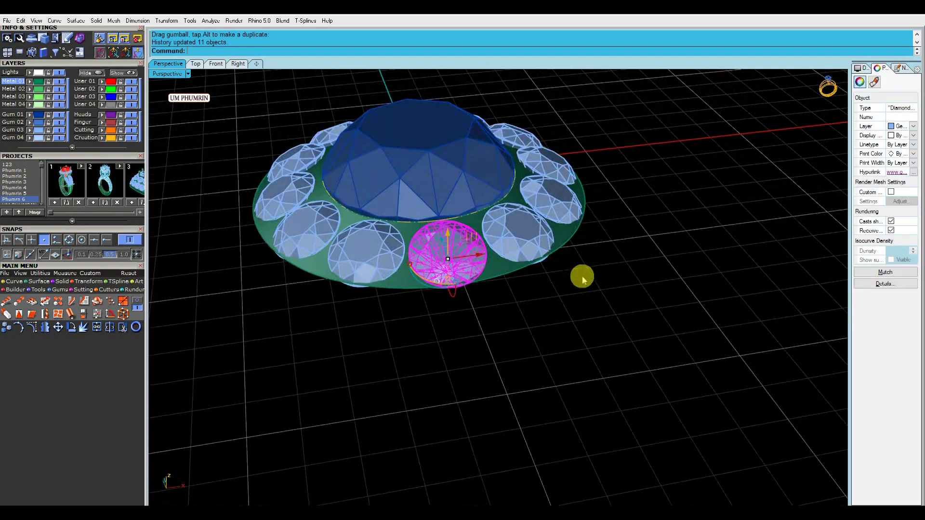
pyautogui.scroll(3, 490, 262)
pyautogui.click(481, 251)
pyautogui.press('Delete')
# Delete and then restore the profile curve, leaving it deselected
pyautogui.scroll(3, 471, 233)
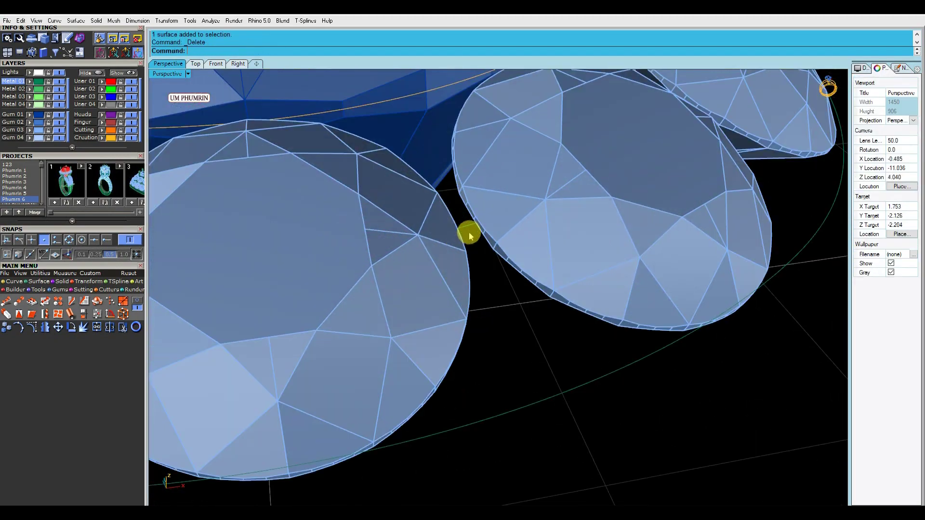
pyautogui.scroll(-1, 477, 241)
pyautogui.click(480, 247)
pyautogui.scroll(-5, 480, 247)
pyautogui.press('Delete')
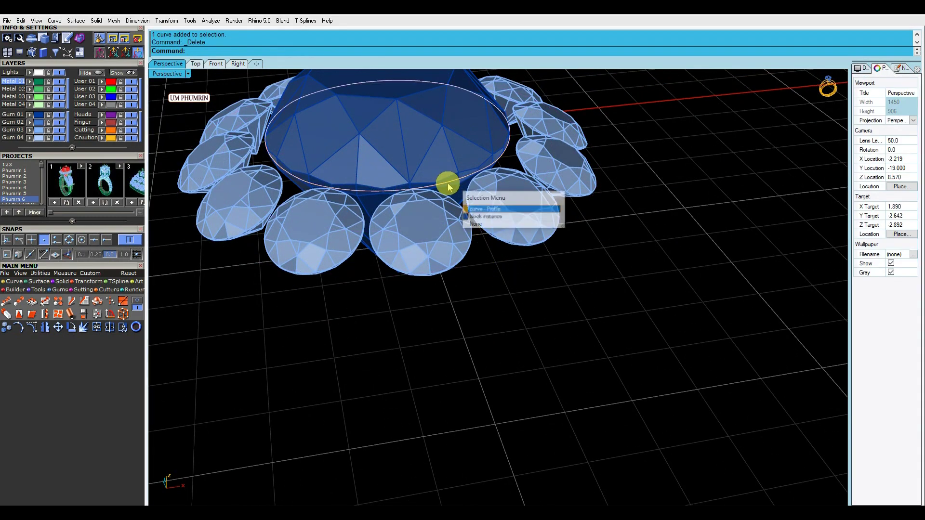
pyautogui.scroll(2, 449, 183)
pyautogui.hotkey('ctrl', 'z')
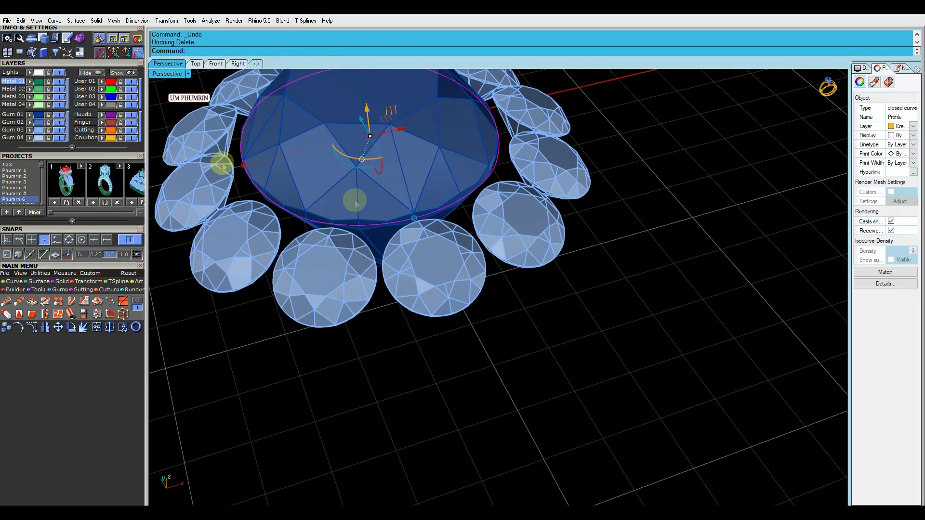
pyautogui.press('Escape')
# Select the twelve halo diamonds and bring up their actions list with aa
pyautogui.moveTo(175, 134)
pyautogui.mouseDown(button='right')
pyautogui.moveTo(313, 128)
pyautogui.moveTo(227, 161)
pyautogui.mouseUp(button='right')
pyautogui.click(298, 192)
pyautogui.moveTo(298, 192); pyautogui.dragTo(433, 268, button='right')
pyautogui.write('aa')
pyautogui.press('Return')
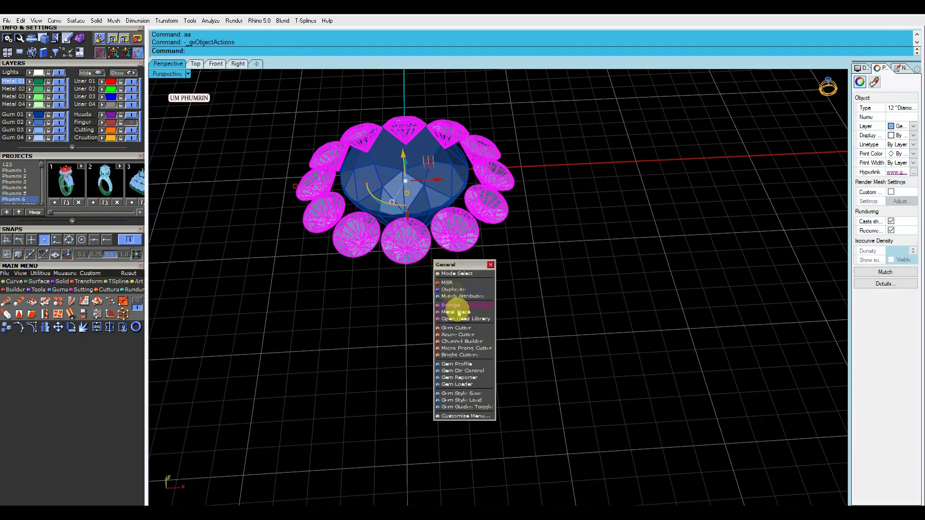
# Build a 100%-width channel around the halo diamonds with the gems offset into it
pyautogui.click(462, 341)
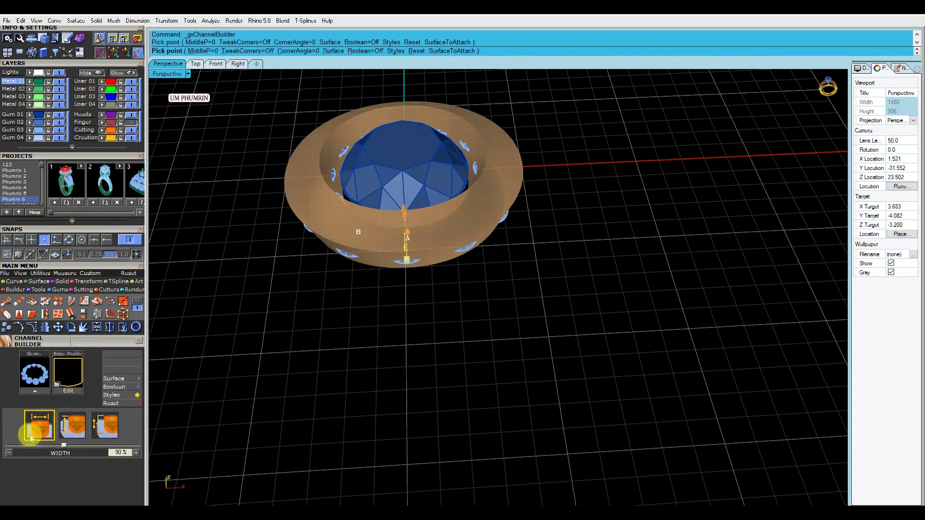
pyautogui.click(96, 431)
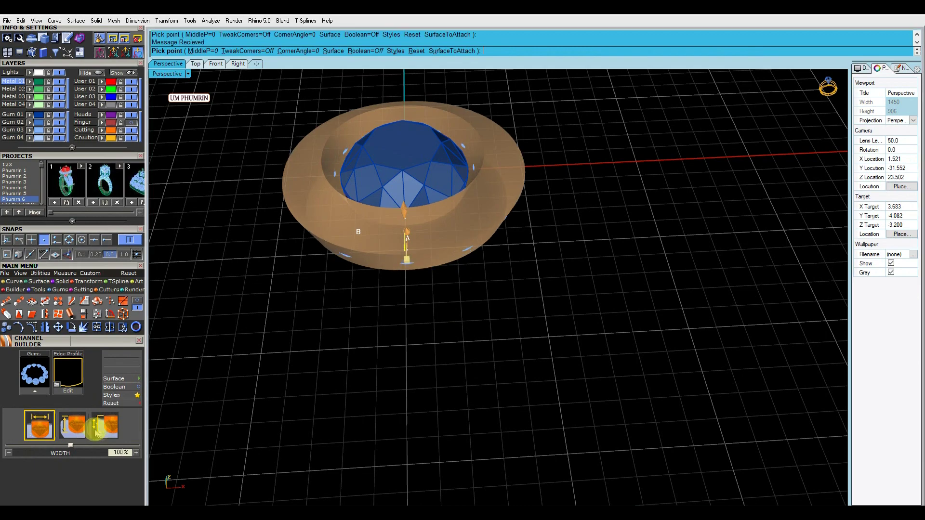
pyautogui.moveTo(471, 334); pyautogui.dragTo(479, 384, button='right')
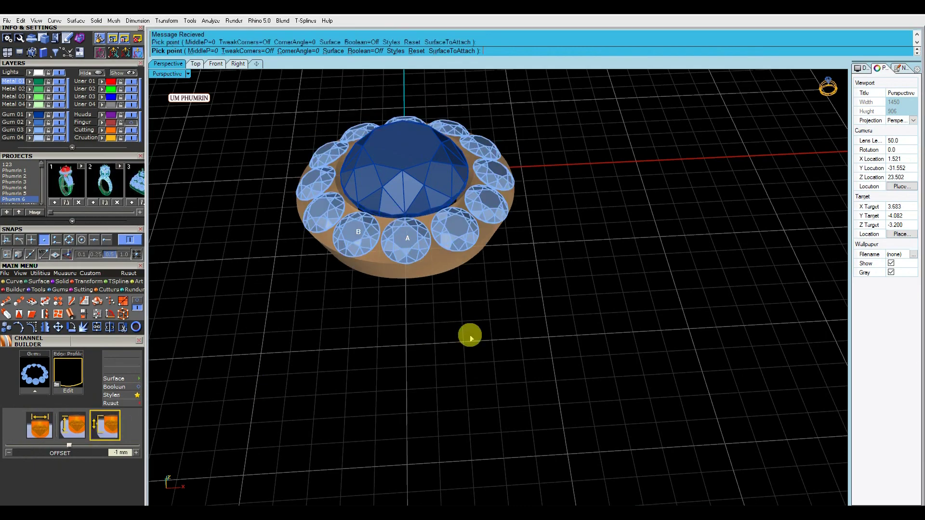
pyautogui.moveTo(533, 373); pyautogui.dragTo(495, 206, button='right')
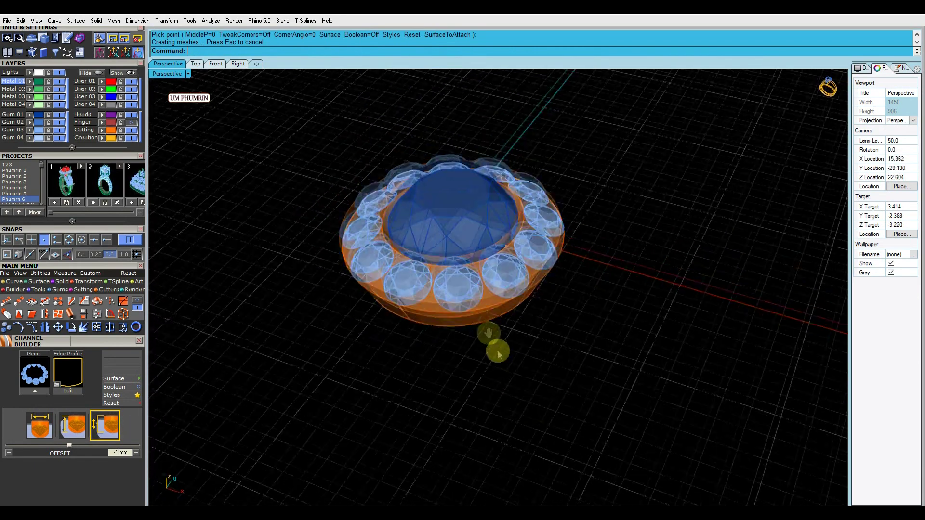
# Start a Head Builder prong head on the blue centre stone
pyautogui.click(497, 267)
pyautogui.moveTo(497, 268); pyautogui.dragTo(470, 302, button='right')
pyautogui.rightClick(470, 302)
pyautogui.click(501, 369)
pyautogui.moveTo(501, 369); pyautogui.dragTo(317, 324, button='right')
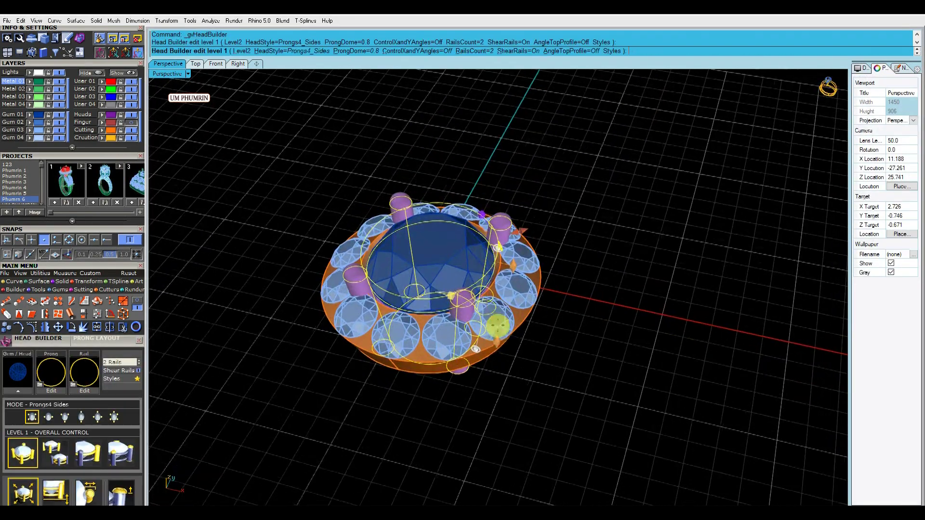
# Set the centre-stone head's rail count to 0
pyautogui.click(469, 51)
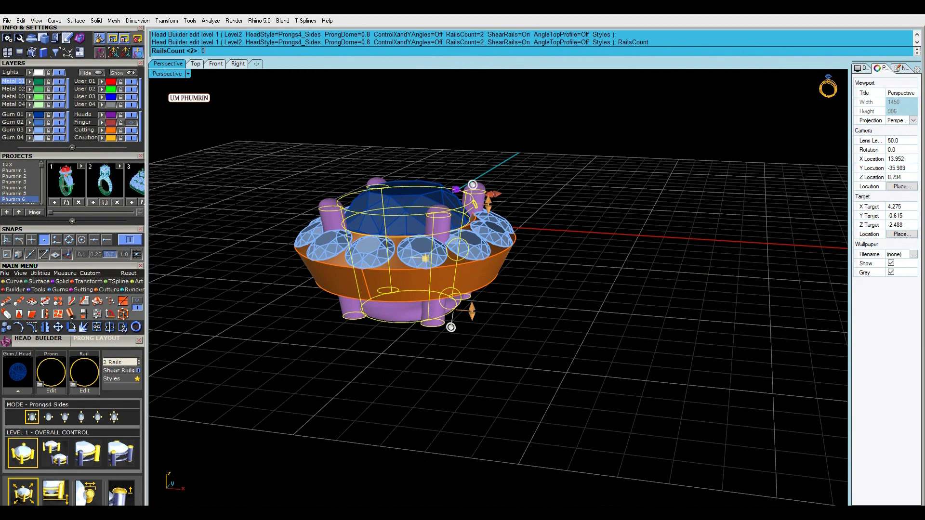
pyautogui.write('0')
pyautogui.press('Return')
pyautogui.scroll(-5, 130, 342)
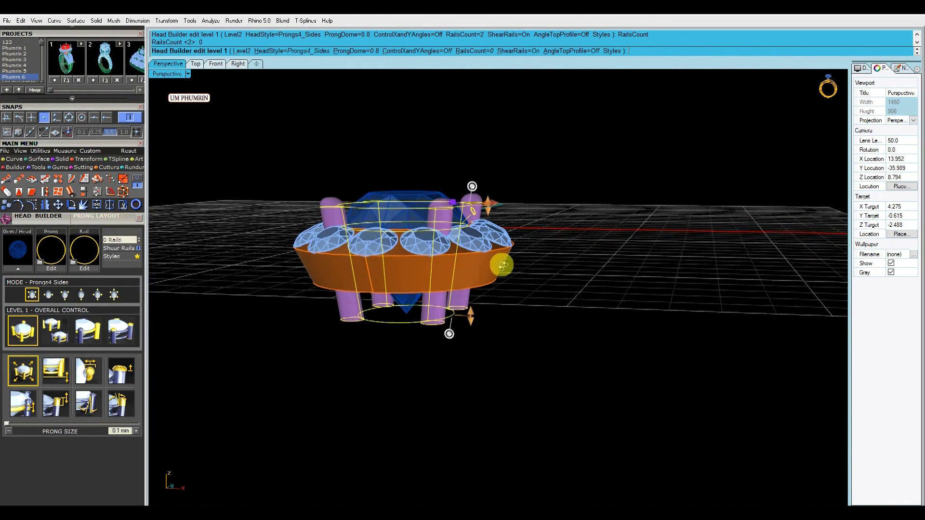
pyautogui.moveTo(500, 264)
pyautogui.mouseDown(button='right')
pyautogui.moveTo(516, 247)
pyautogui.moveTo(516, 255)
pyautogui.mouseUp(button='right')
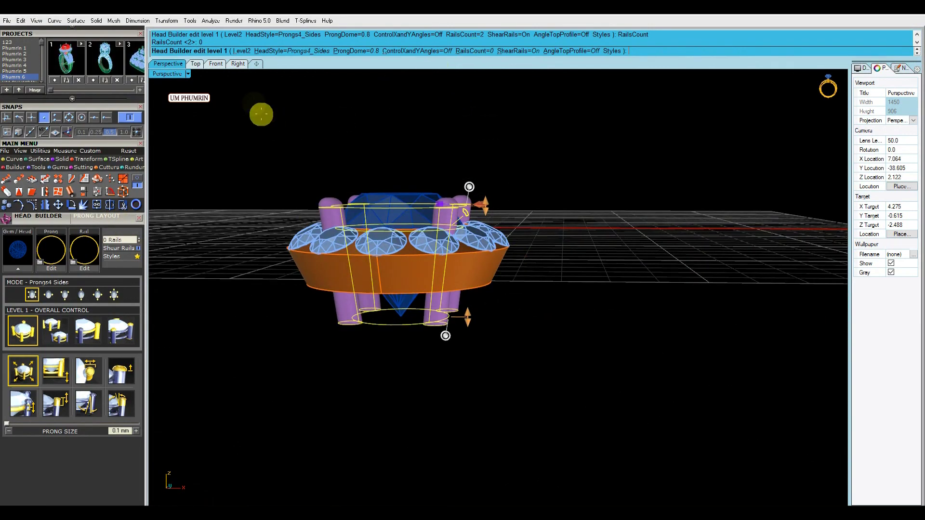
# Thicken the prongs to 0.7 mm, drop the head base, and raise prongs 2.07 mm above the girdle
pyautogui.click(23, 379)
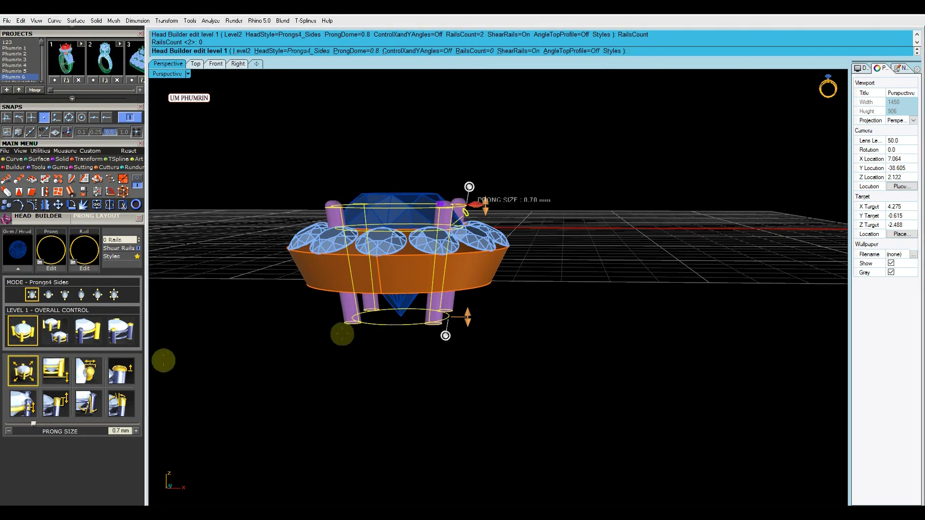
pyautogui.moveTo(470, 318); pyautogui.dragTo(471, 256)
pyautogui.moveTo(456, 268)
pyautogui.mouseDown(button='right')
pyautogui.moveTo(508, 220)
pyautogui.moveTo(481, 208)
pyautogui.mouseUp(button='right')
pyautogui.moveTo(478, 209); pyautogui.dragTo(482, 174)
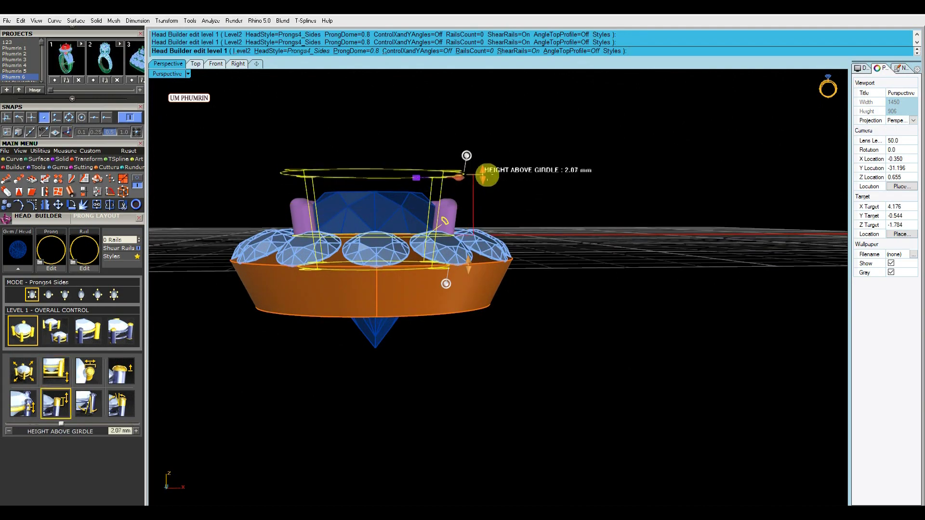
pyautogui.moveTo(514, 155)
pyautogui.mouseDown(button='right')
pyautogui.moveTo(551, 248)
pyautogui.moveTo(537, 287)
pyautogui.moveTo(541, 279)
pyautogui.moveTo(483, 185)
pyautogui.moveTo(252, 271)
pyautogui.moveTo(535, 308)
pyautogui.moveTo(533, 365)
pyautogui.moveTo(511, 326)
pyautogui.moveTo(535, 249)
pyautogui.moveTo(496, 268)
pyautogui.moveTo(520, 315)
pyautogui.mouseUp(button='right')
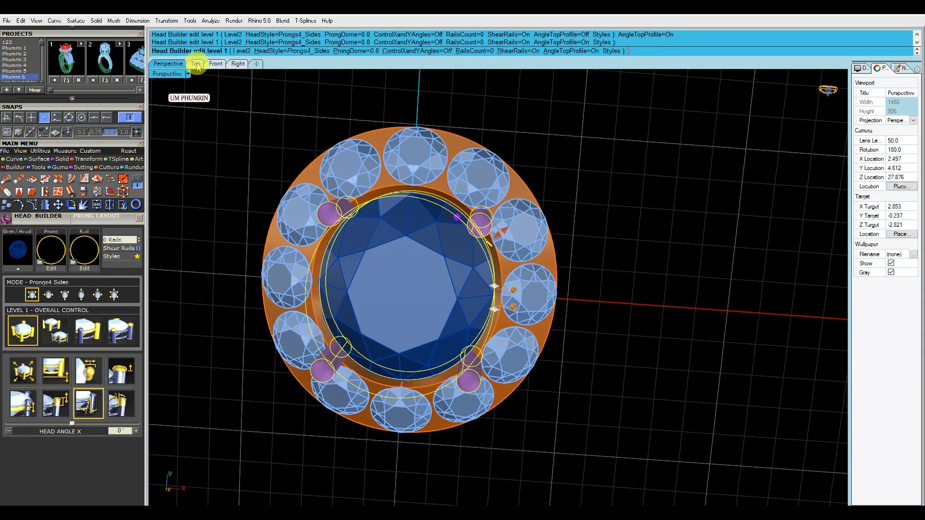
# In Top view, finish the head and nudge a prong toward the centre stone
pyautogui.click(195, 64)
pyautogui.press('Return')
pyautogui.scroll(3, 521, 176)
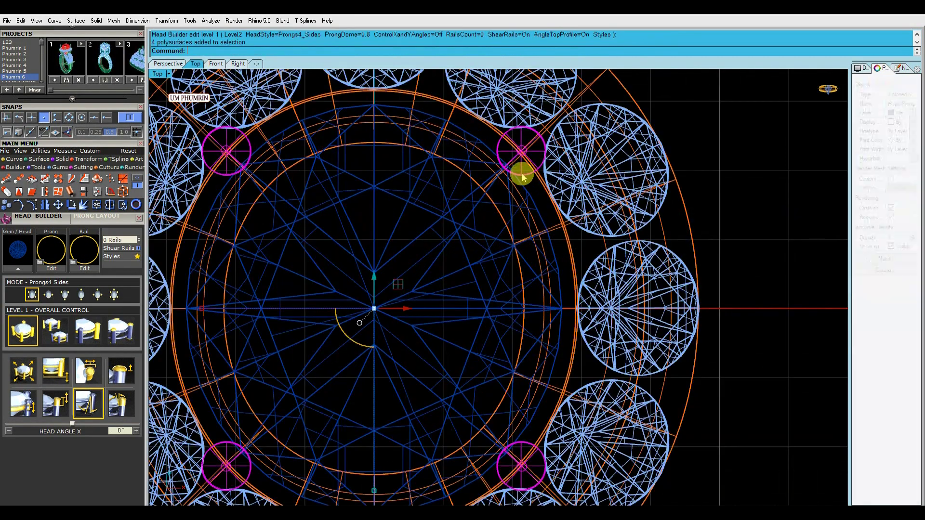
pyautogui.scroll(5, 516, 172)
pyautogui.moveTo(448, 164); pyautogui.dragTo(464, 155)
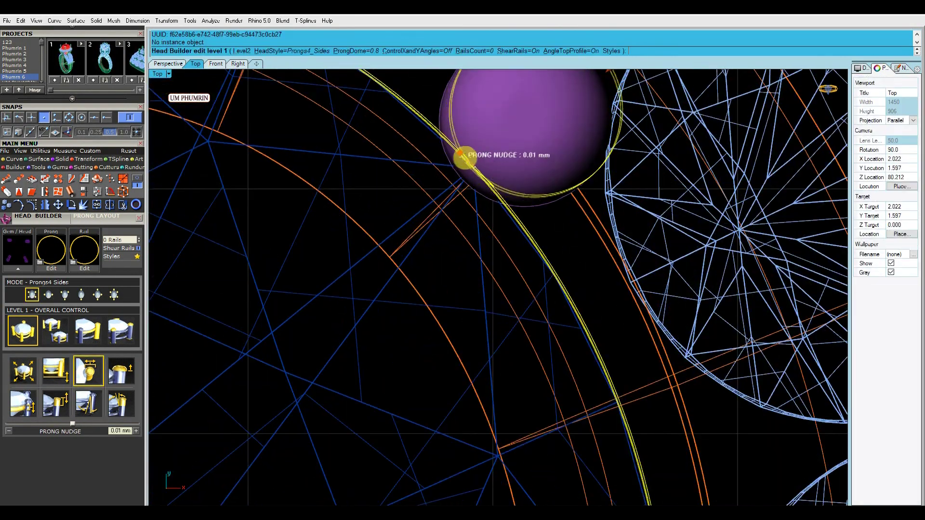
pyautogui.scroll(-4, 473, 159)
pyautogui.scroll(-2, 473, 164)
pyautogui.press('Return')
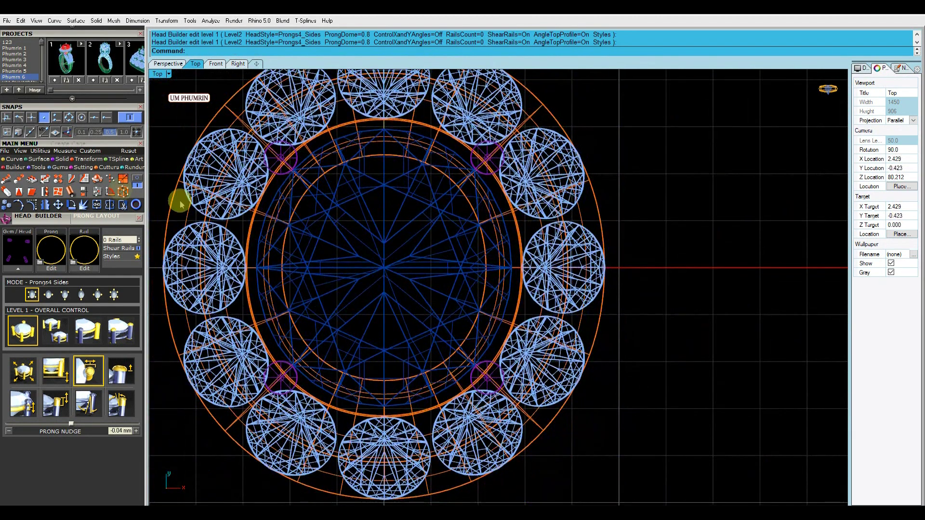
# Reopen the head from the upper-right prong and nudge the prongs to -0.12 mm
pyautogui.scroll(3, 114, 151)
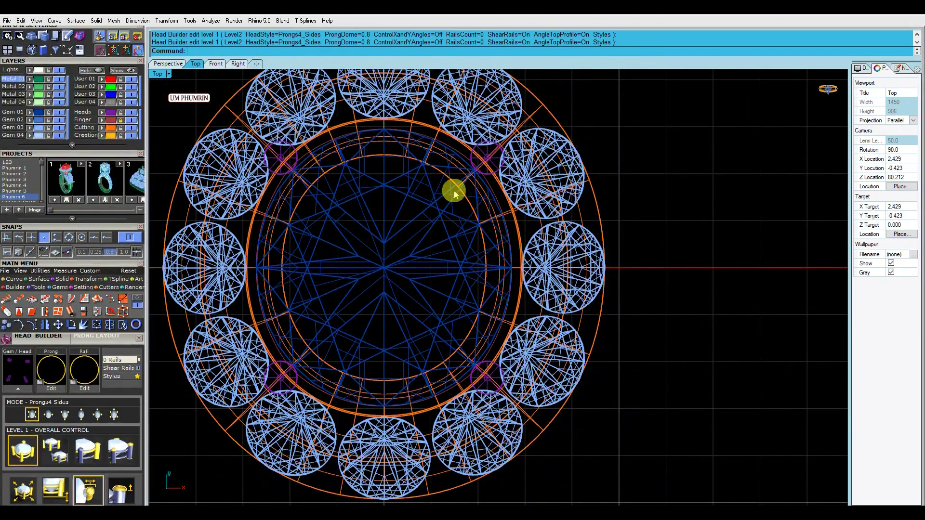
pyautogui.scroll(4, 497, 166)
pyautogui.click(503, 171)
pyautogui.rightClick(503, 168)
pyautogui.click(523, 176)
pyautogui.press('Down')
pyautogui.press('Down')
pyautogui.press('Return')
pyautogui.scroll(-3, 454, 186)
pyautogui.scroll(-3, 470, 227)
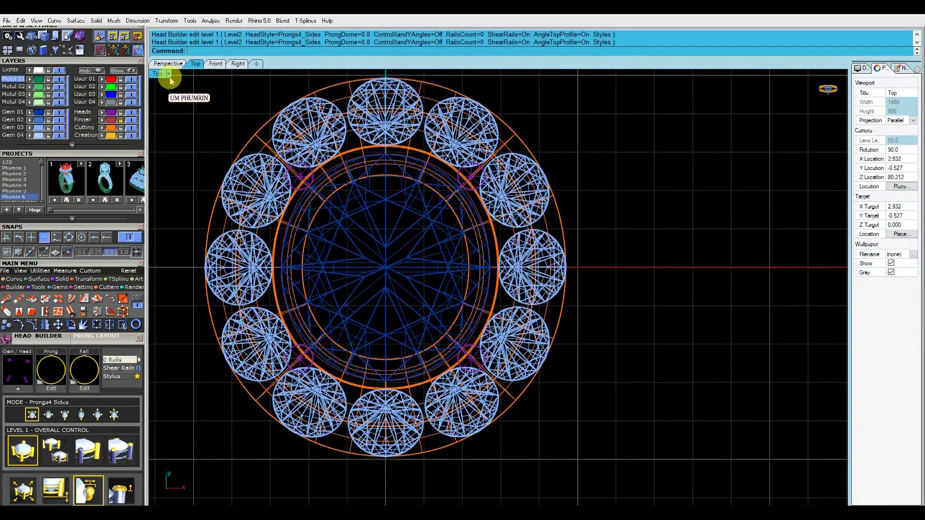
pyautogui.click(177, 64)
pyautogui.moveTo(543, 285)
pyautogui.mouseDown(button='right')
pyautogui.moveTo(521, 221)
pyautogui.moveTo(524, 182)
pyautogui.moveTo(542, 299)
pyautogui.moveTo(554, 201)
pyautogui.moveTo(553, 301)
pyautogui.moveTo(613, 330)
pyautogui.moveTo(500, 299)
pyautogui.moveTo(505, 282)
pyautogui.moveTo(515, 313)
pyautogui.moveTo(633, 376)
pyautogui.moveTo(568, 367)
pyautogui.moveTo(541, 289)
pyautogui.moveTo(587, 375)
pyautogui.moveTo(574, 351)
pyautogui.moveTo(568, 392)
pyautogui.moveTo(615, 323)
pyautogui.moveTo(543, 266)
pyautogui.mouseUp(button='right')
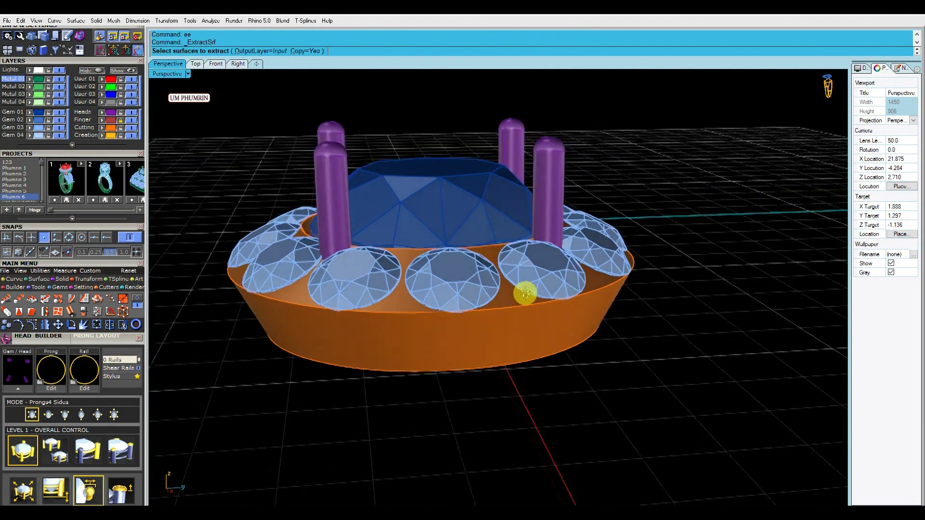
# Extract the orange sloped base surface and offset it with the direction flipped downward
pyautogui.click(520, 298)
pyautogui.press('Return')
pyautogui.write('O3')
pyautogui.press('Return')
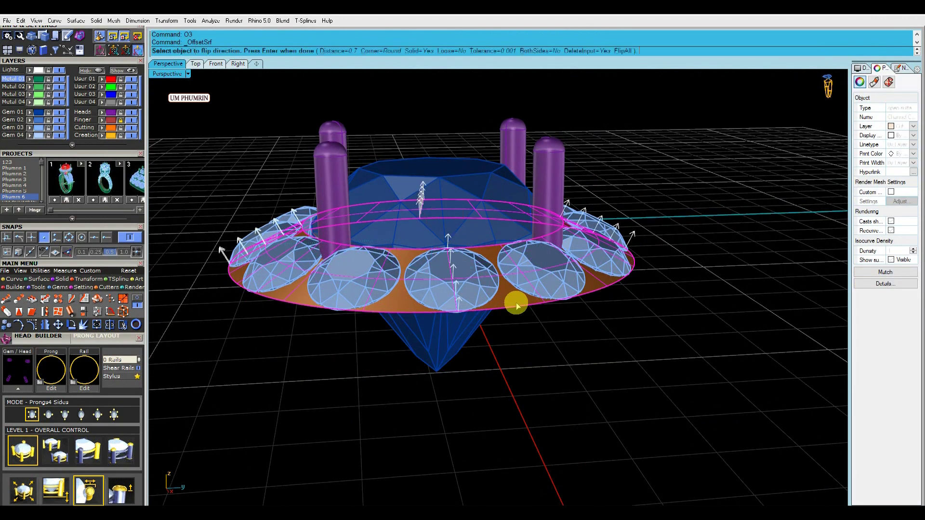
pyautogui.write('f')
pyautogui.press('Return')
# Complete the 0.8 solid offset of the base and orbit to inspect it
pyautogui.keyDown('shift'); pyautogui.moveTo(517, 302); pyautogui.dragTo(524, 282, button='right'); pyautogui.keyUp('shift')
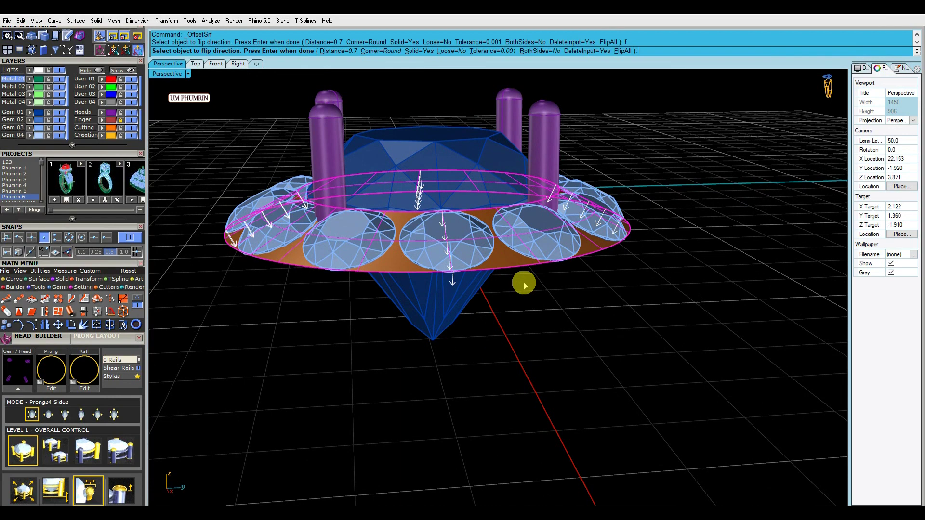
pyautogui.moveTo(523, 284); pyautogui.dragTo(543, 327, button='right')
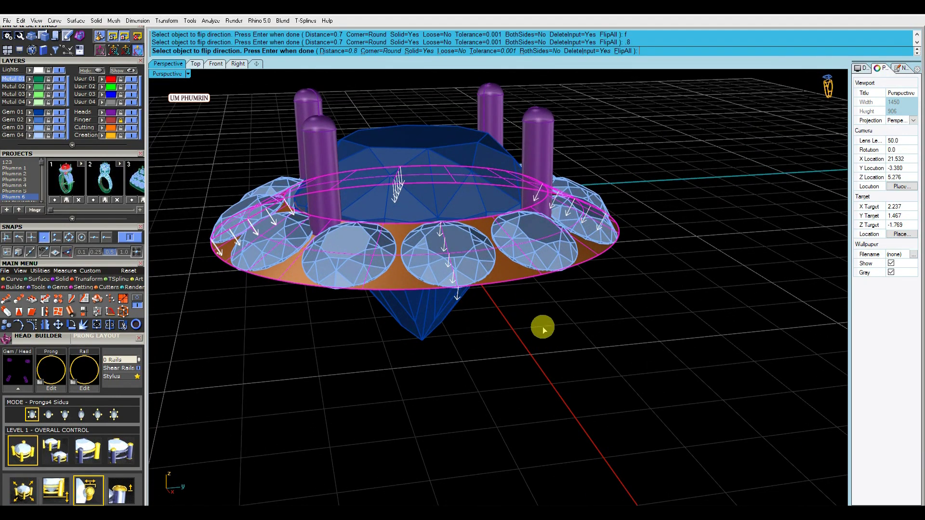
pyautogui.press('Return')
pyautogui.moveTo(605, 368); pyautogui.dragTo(545, 331, button='right')
pyautogui.scroll(-3, 545, 337)
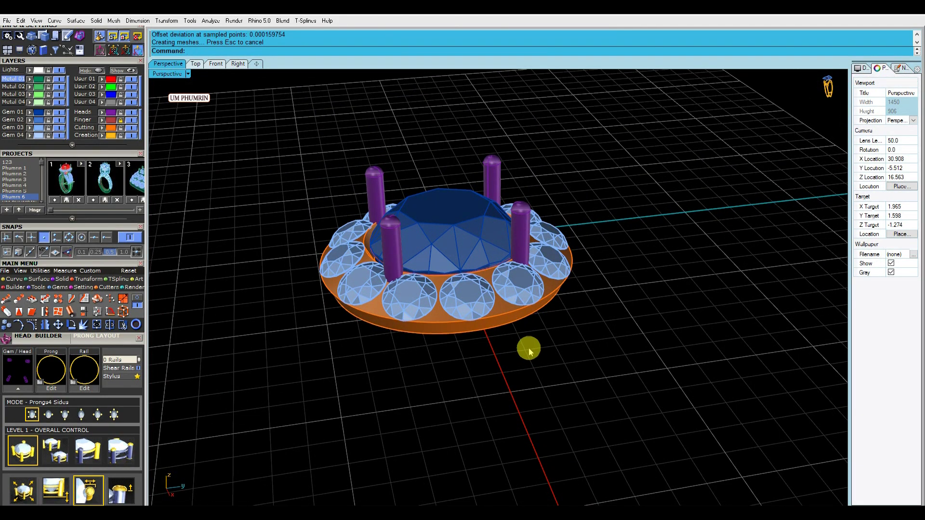
pyautogui.moveTo(528, 348); pyautogui.dragTo(499, 295, button='right')
# Turn off surface isocurves on the orange base polysurface
pyautogui.click(499, 289)
pyautogui.scroll(3, 499, 289)
pyautogui.click(891, 260)
pyautogui.click(165, 113)
pyautogui.moveTo(165, 113)
pyautogui.mouseDown(button='right')
pyautogui.moveTo(572, 258)
pyautogui.moveTo(584, 276)
pyautogui.moveTo(551, 213)
pyautogui.mouseUp(button='right')
pyautogui.scroll(3, 553, 268)
# Hide the Gem 01 layer's centre stone and start offsetting the Profile curve in Top view
pyautogui.click(551, 213)
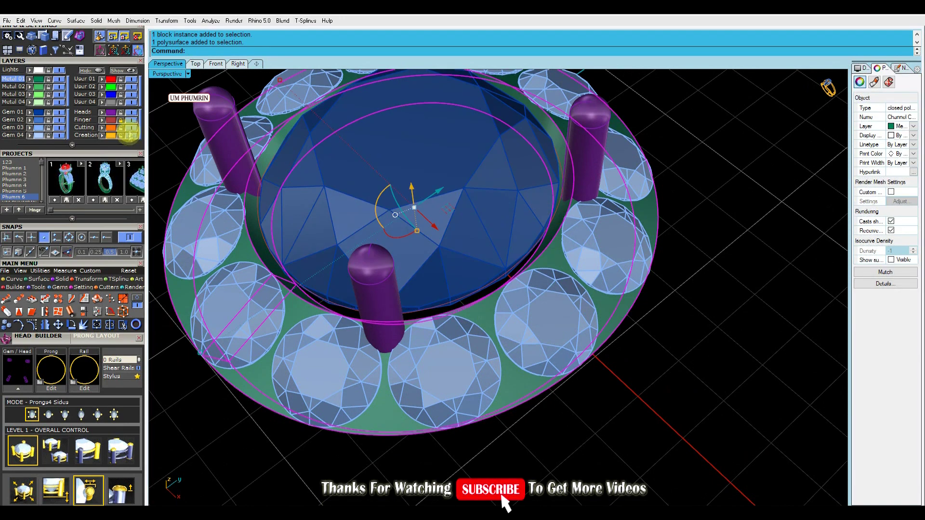
pyautogui.click(61, 111)
pyautogui.click(176, 136)
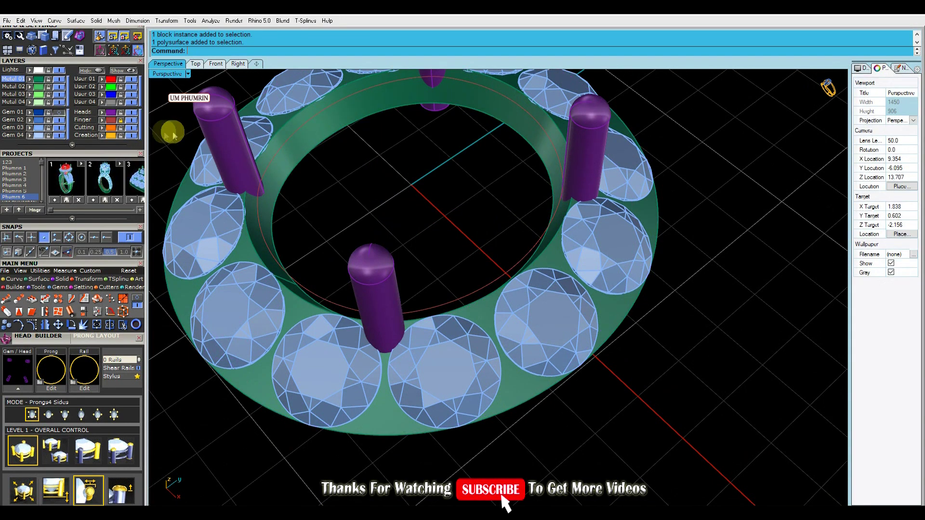
pyautogui.click(295, 210)
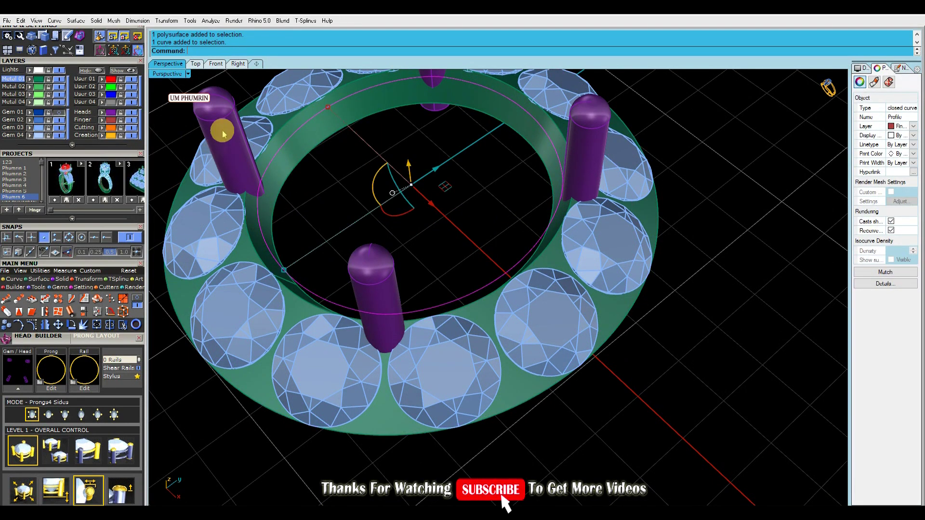
pyautogui.click(196, 64)
pyautogui.write('ff')
pyautogui.press('Return')
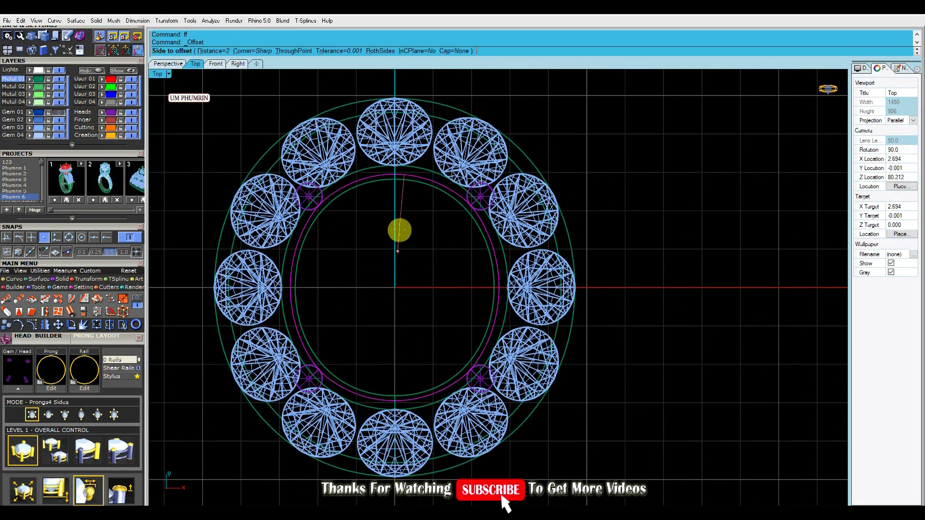
# Offset the inner profile curve 0.5 toward the ring centre
pyautogui.write('.6')
pyautogui.press('Return')
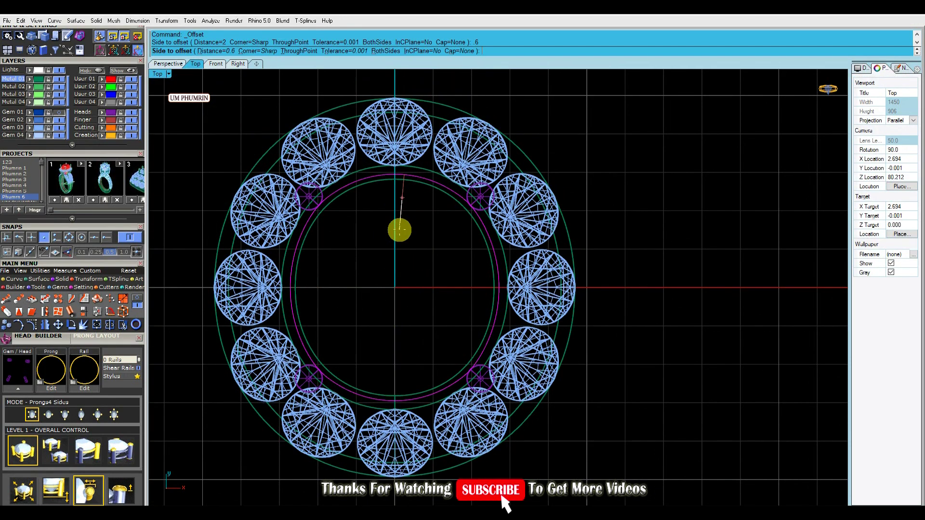
pyautogui.write('.5')
pyautogui.press('Return')
pyautogui.click(400, 230)
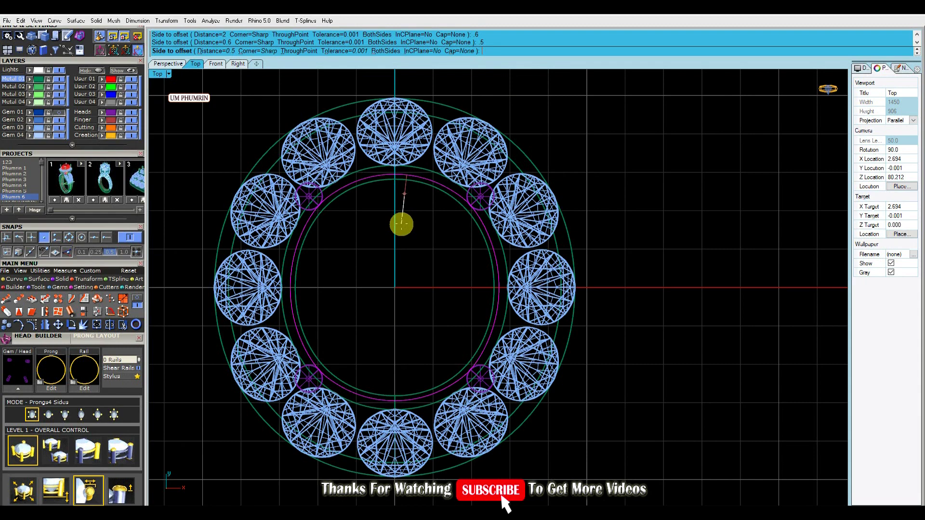
pyautogui.click(401, 223)
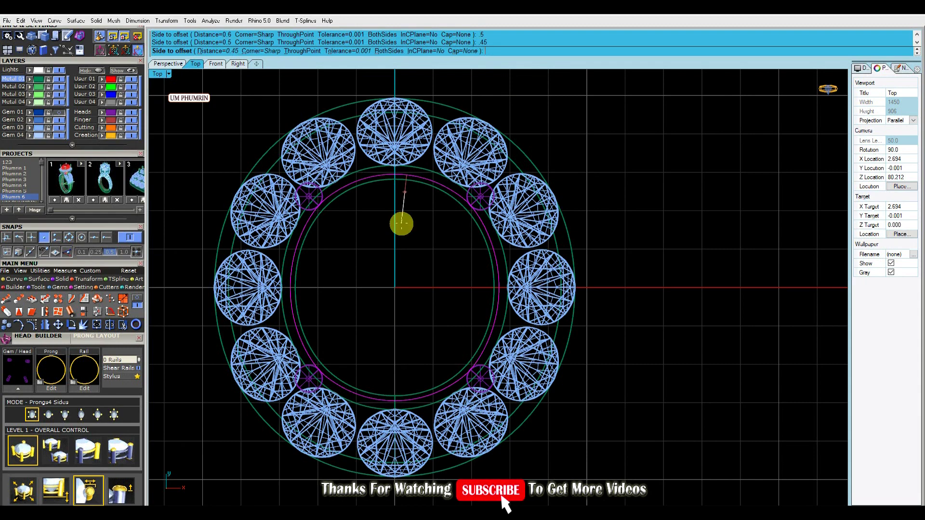
# In Front view, extrude the curves upward as a closed solid inner band
pyautogui.click(216, 64)
pyautogui.scroll(5, 257, 111)
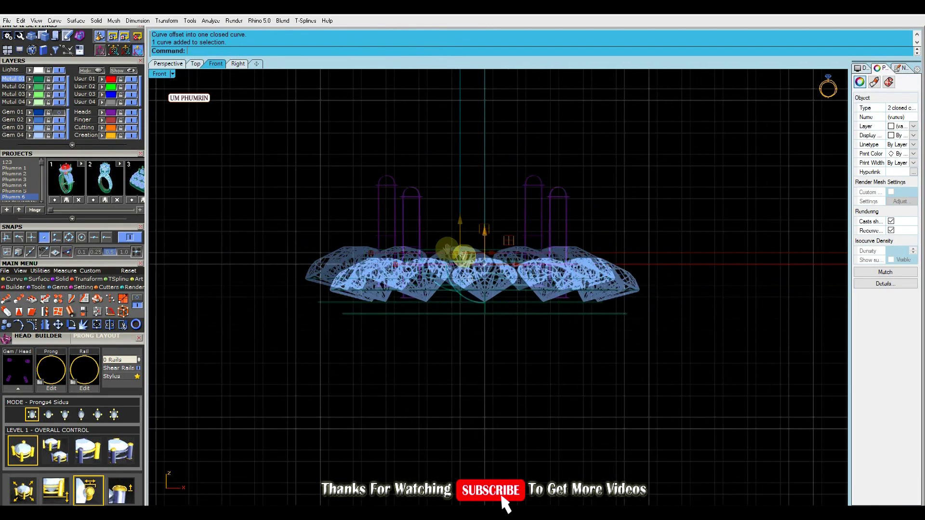
pyautogui.click(326, 58)
pyautogui.scroll(2, 450, 269)
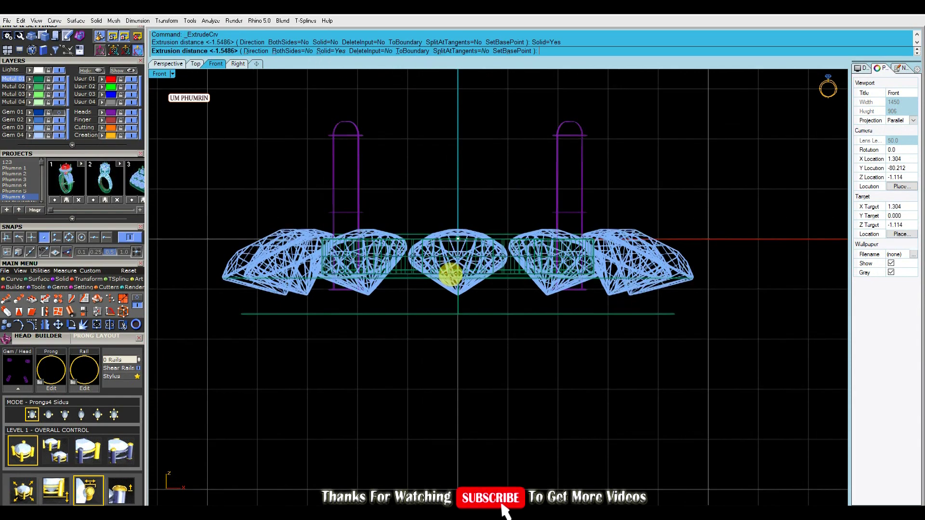
pyautogui.scroll(3, 461, 289)
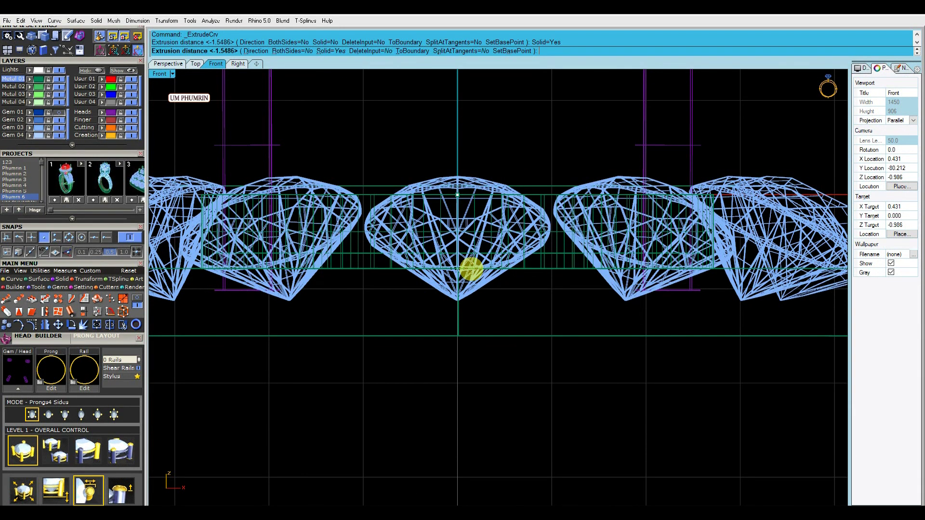
pyautogui.click(471, 269)
# Orbit around the ring in Perspective and undo an accidental curve move
pyautogui.click(177, 64)
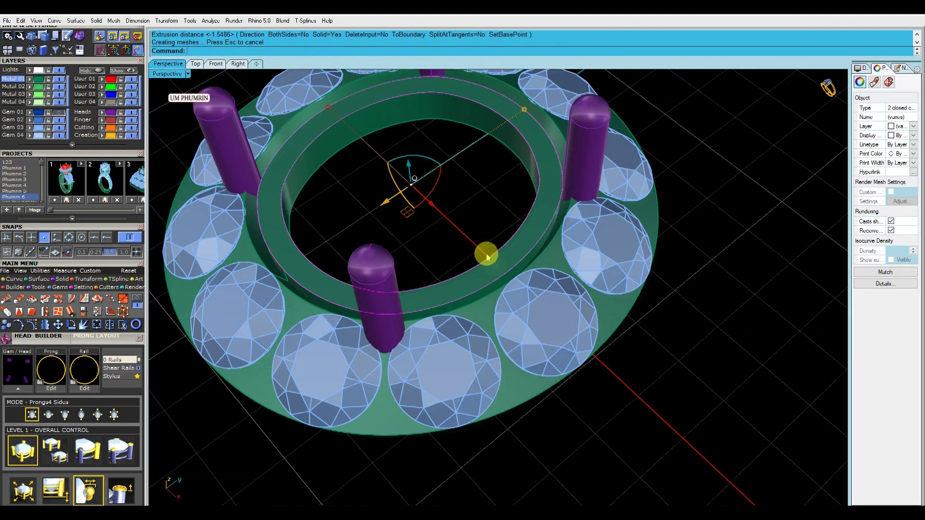
pyautogui.moveTo(485, 254); pyautogui.dragTo(533, 288, button='right')
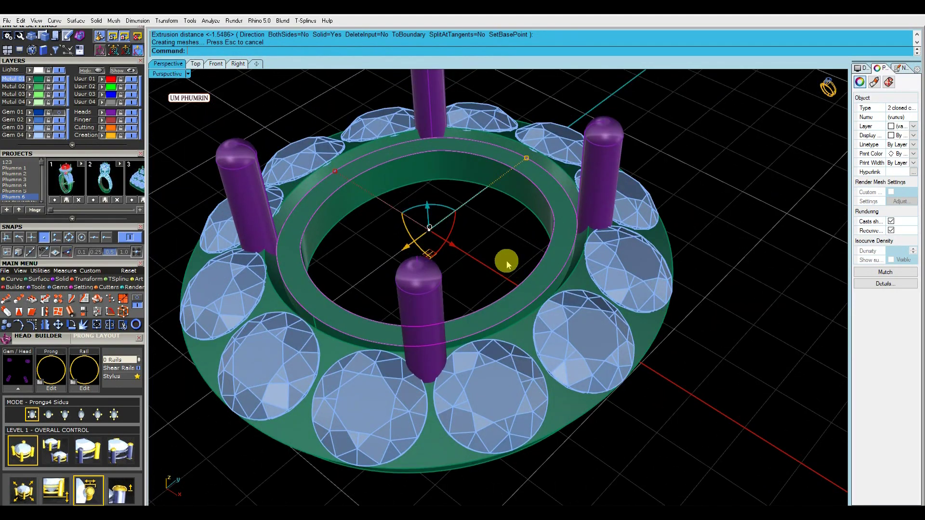
pyautogui.moveTo(506, 260); pyautogui.dragTo(506, 234, button='right')
pyautogui.scroll(3, 537, 227)
pyautogui.scroll(2, 530, 228)
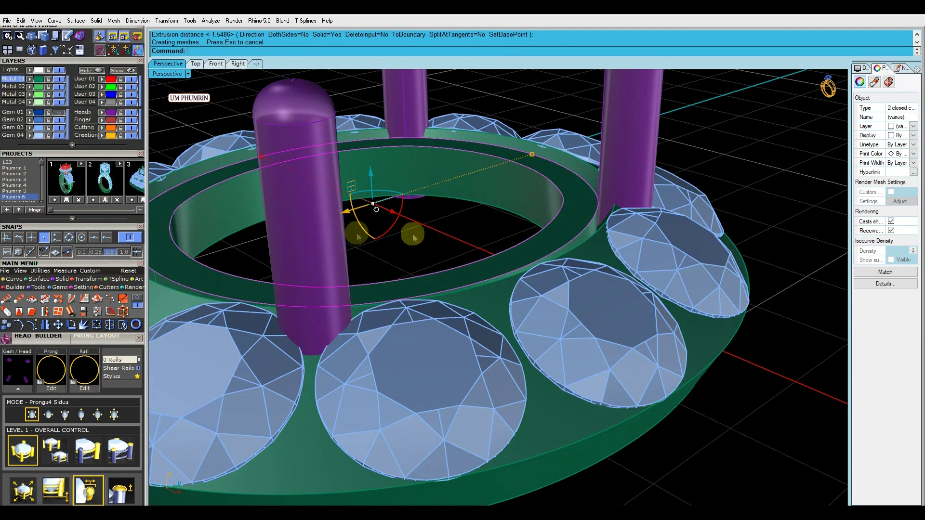
pyautogui.moveTo(506, 212)
pyautogui.mouseDown(button='right')
pyautogui.moveTo(498, 236)
pyautogui.moveTo(472, 229)
pyautogui.mouseUp(button='right')
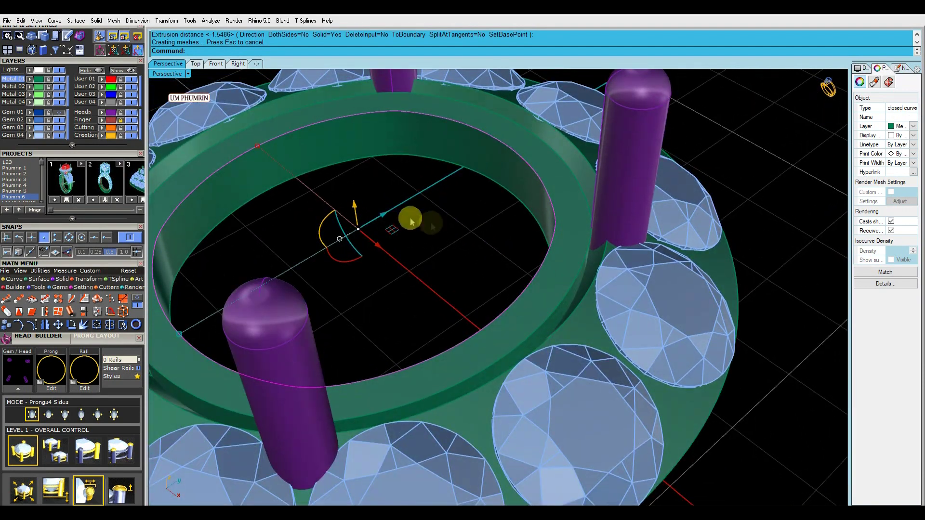
pyautogui.moveTo(410, 220); pyautogui.dragTo(361, 175, button='right')
pyautogui.press('Return')
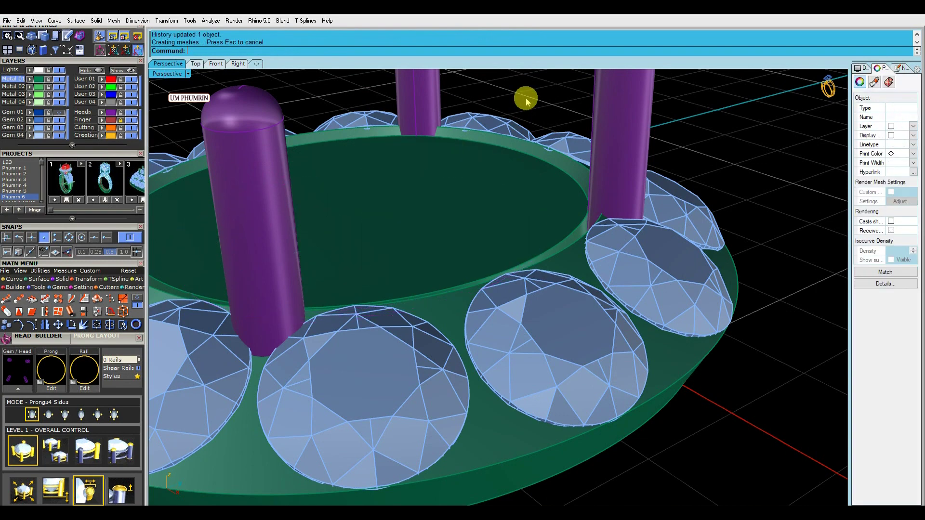
pyautogui.hotkey('ctrl', 'z')
# Start DupEdge on the band, cancel, and restart it with the d1 alias
pyautogui.write('dupedge')
pyautogui.press('Return')
pyautogui.press('Escape')
pyautogui.write('d1')
pyautogui.press('Return')
# Duplicate the inner band's edge as a curve, checking it in Top and Perspective views
pyautogui.click(539, 136)
pyautogui.press('Return')
pyautogui.moveTo(537, 157)
pyautogui.mouseDown(button='right')
pyautogui.moveTo(536, 196)
pyautogui.moveTo(350, 172)
pyautogui.mouseUp(button='right')
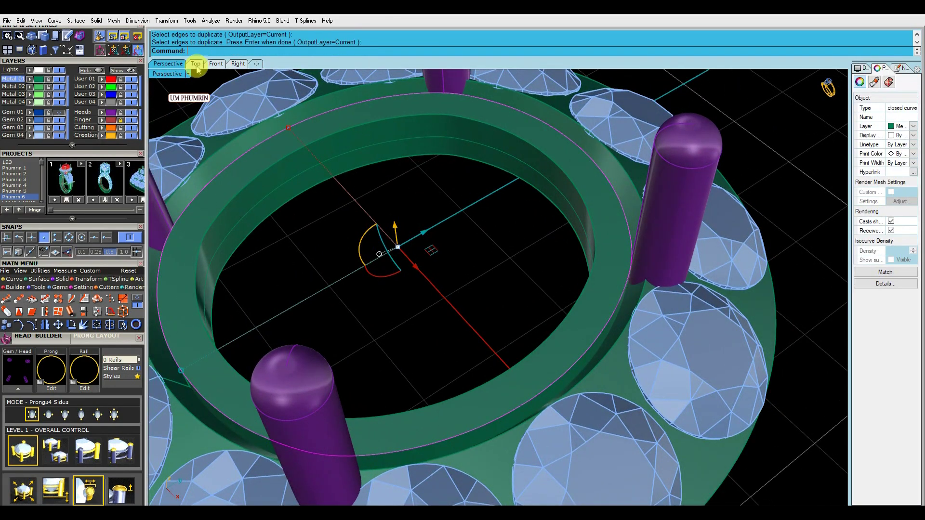
pyautogui.click(197, 65)
pyautogui.scroll(5, 291, 284)
pyautogui.moveTo(290, 281); pyautogui.dragTo(299, 282)
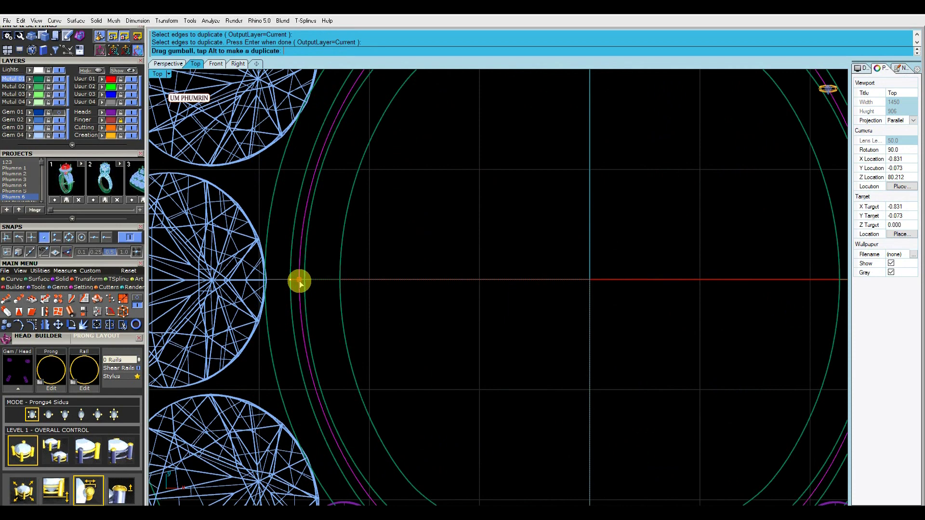
pyautogui.press('Return')
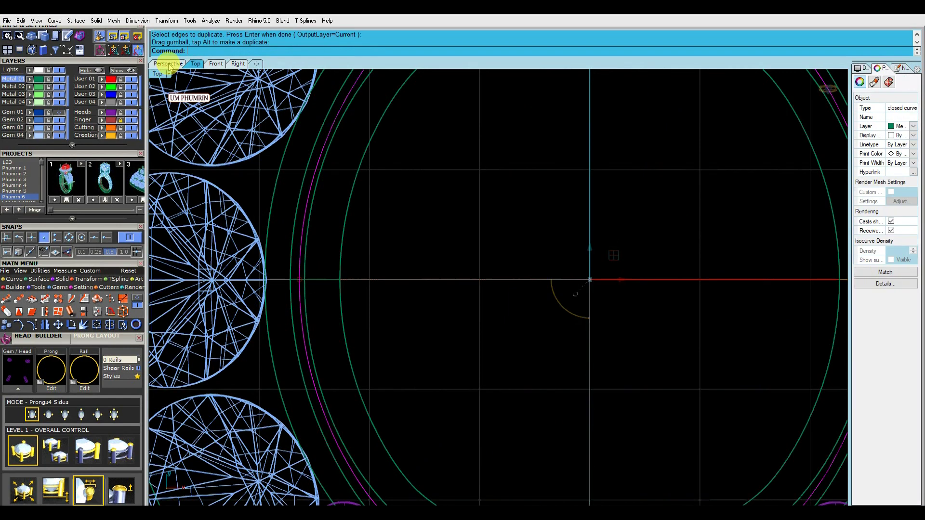
pyautogui.click(169, 64)
pyautogui.moveTo(434, 270); pyautogui.dragTo(490, 207, button='right')
pyautogui.scroll(-3, 489, 206)
pyautogui.scroll(3, 489, 236)
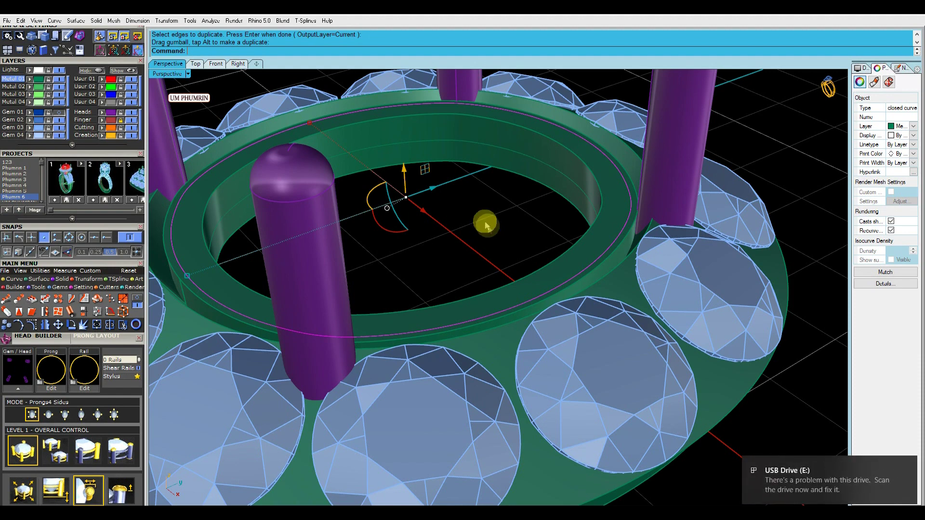
pyautogui.scroll(5, 171, 301)
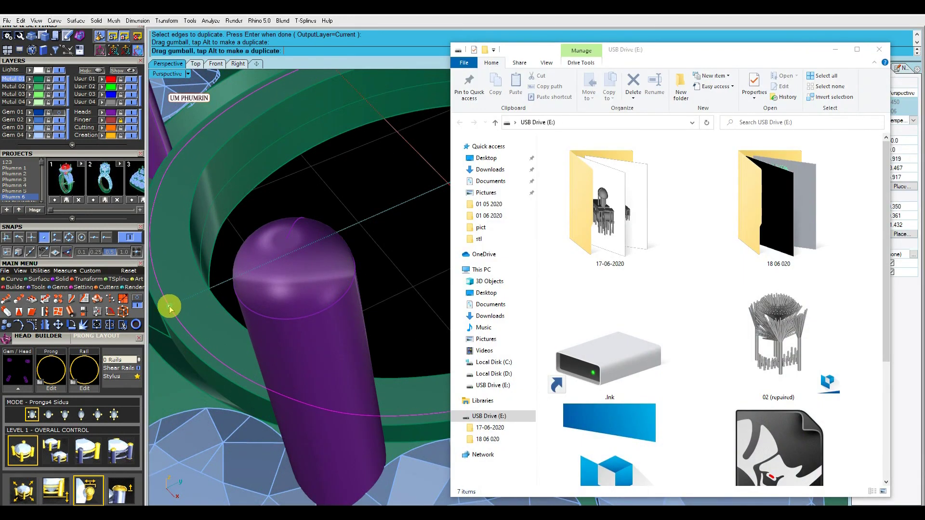
# Browse to the Local Disk (D:) PHUMRIN JOB\01 06 2020 folder
pyautogui.click(494, 373)
pyautogui.scroll(-2, 611, 366)
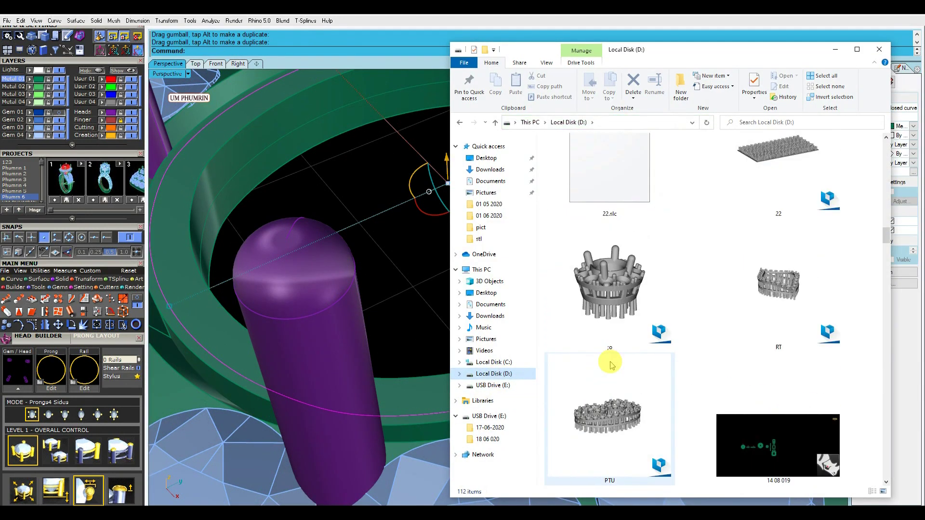
pyautogui.scroll(-3, 610, 365)
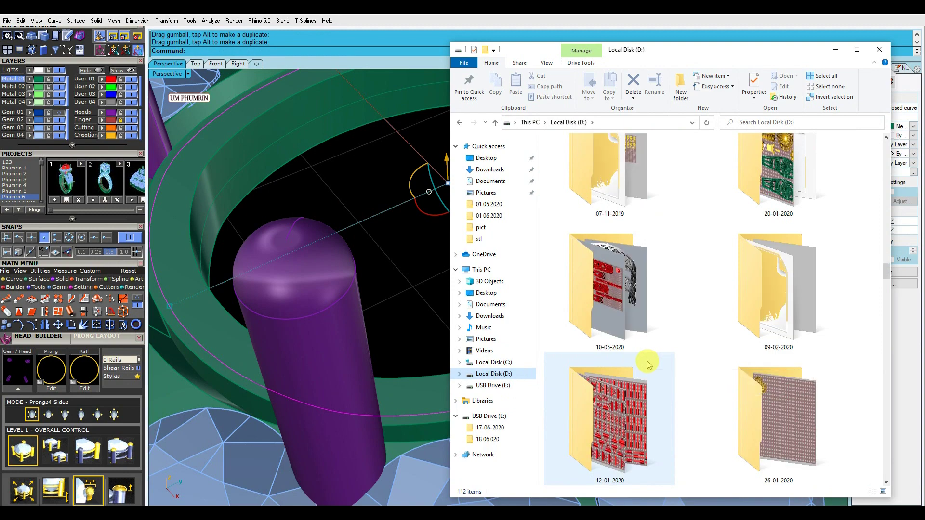
pyautogui.scroll(-2, 648, 365)
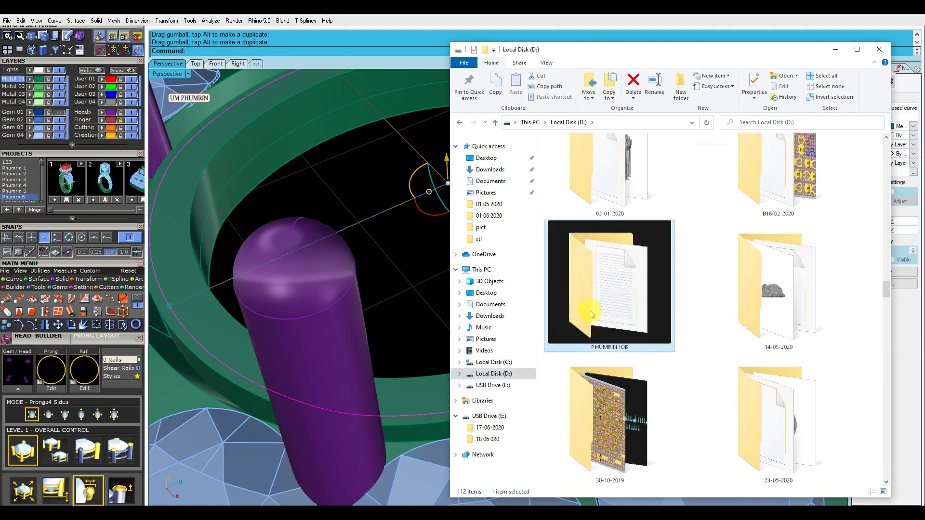
pyautogui.doubleClick(589, 306)
pyautogui.scroll(-1, 781, 354)
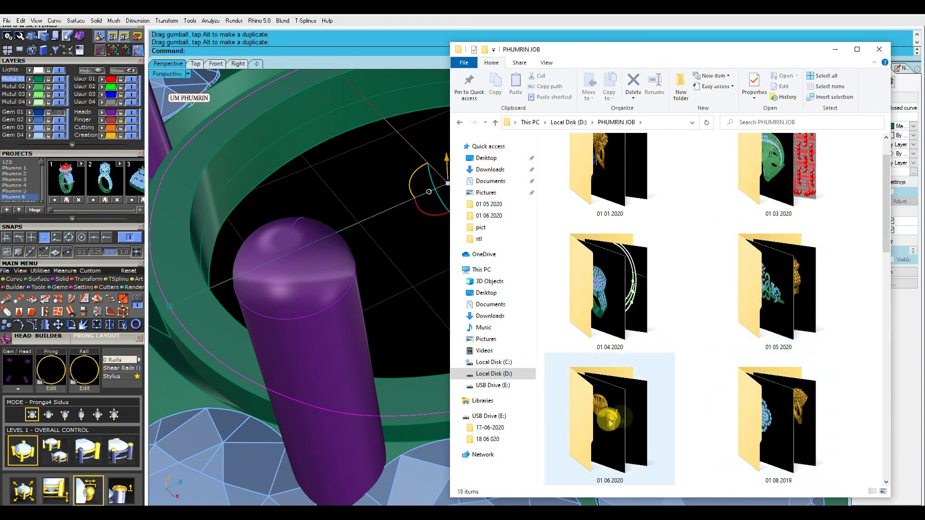
pyautogui.doubleClick(611, 413)
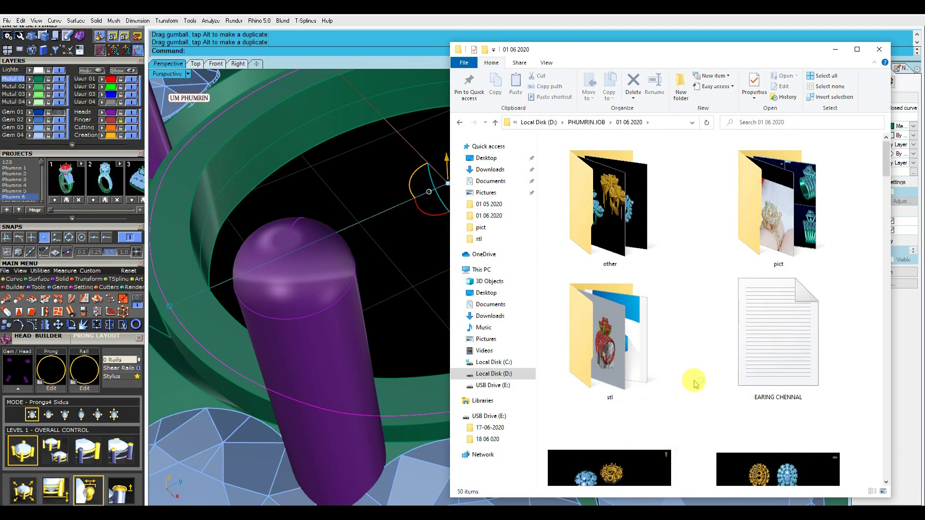
pyautogui.scroll(-4, 698, 384)
pyautogui.scroll(1, 723, 385)
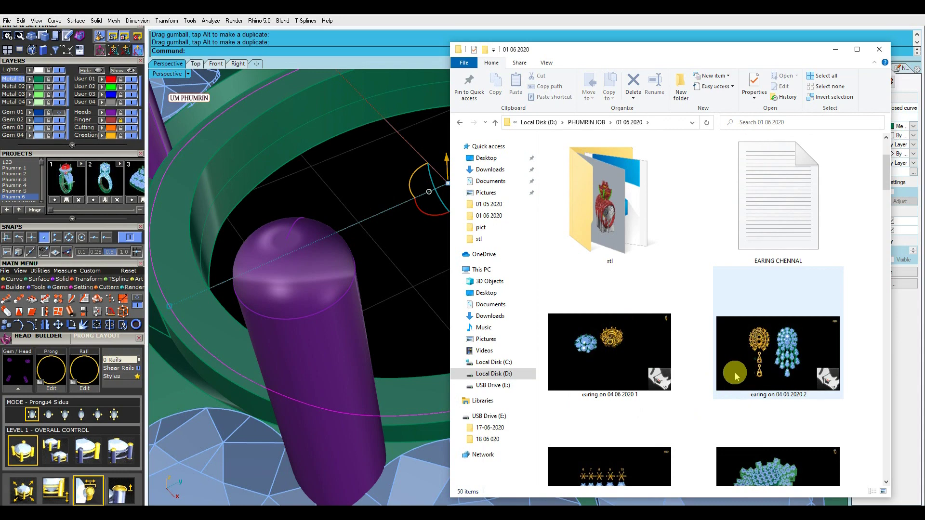
pyautogui.scroll(-3, 735, 375)
# Copy the 'earing on 16 06 2020' file to USB Drive (E:) and close the folder window
pyautogui.rightClick(604, 369)
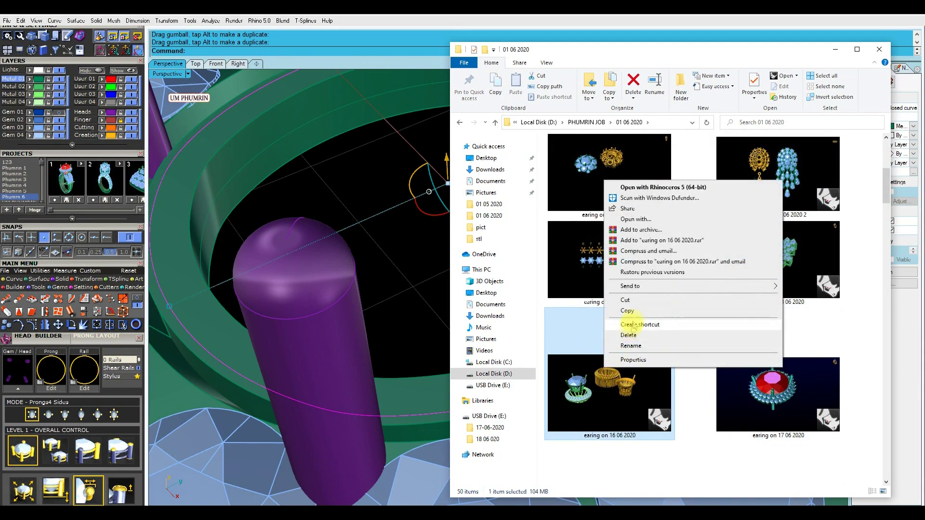
pyautogui.click(797, 355)
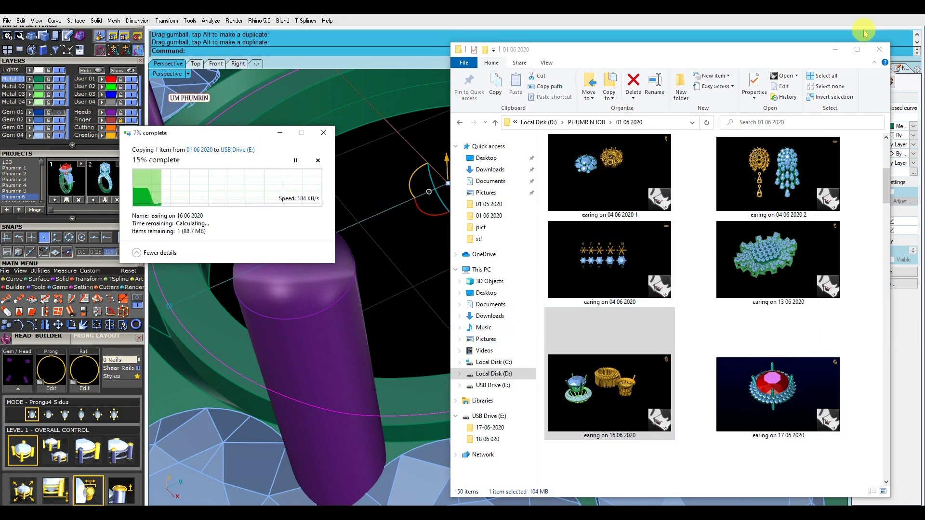
pyautogui.click(835, 49)
pyautogui.click(283, 141)
pyautogui.moveTo(540, 205); pyautogui.dragTo(460, 161, button='right')
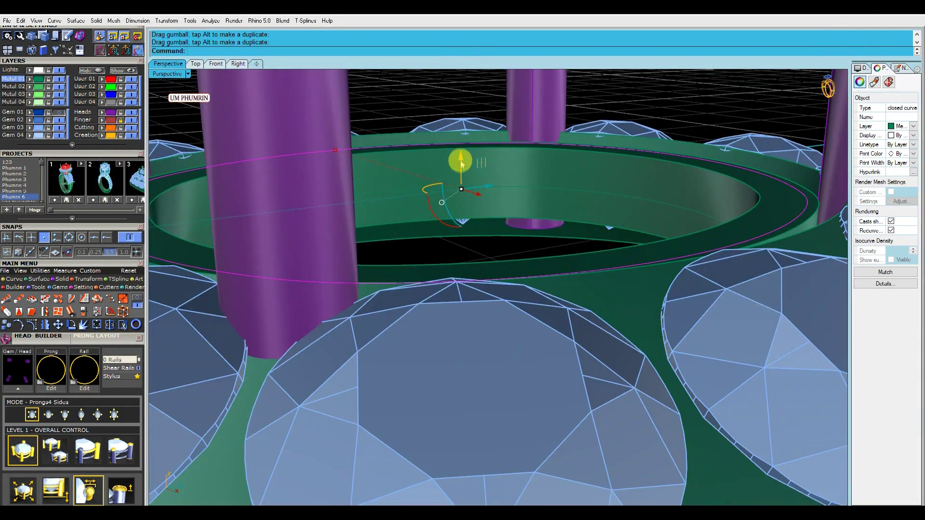
# Select the two ring curves around the centre opening
pyautogui.moveTo(460, 163); pyautogui.dragTo(466, 158)
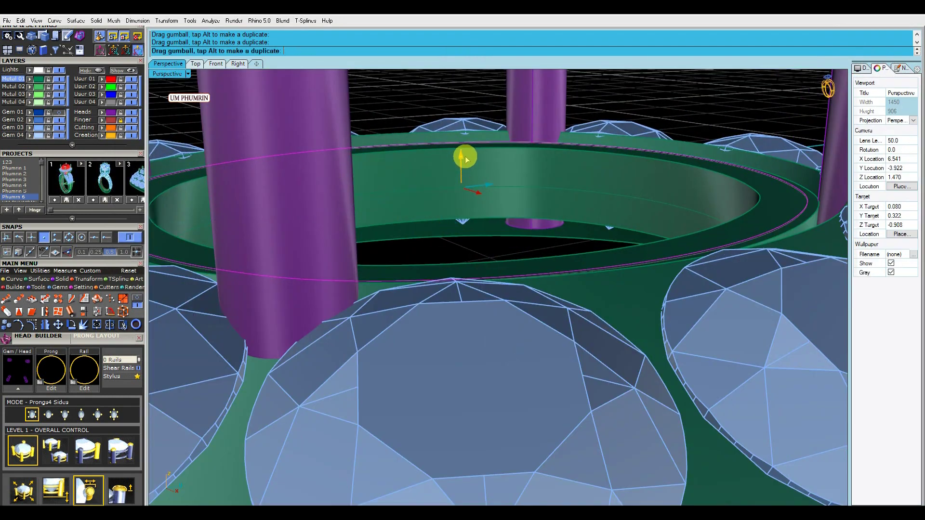
pyautogui.moveTo(468, 156); pyautogui.dragTo(696, 264, button='right')
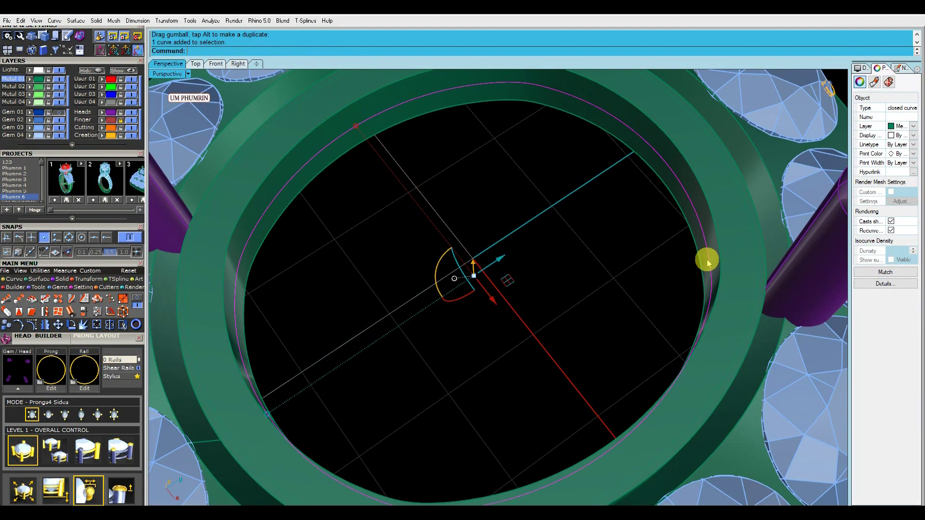
pyautogui.click(267, 417)
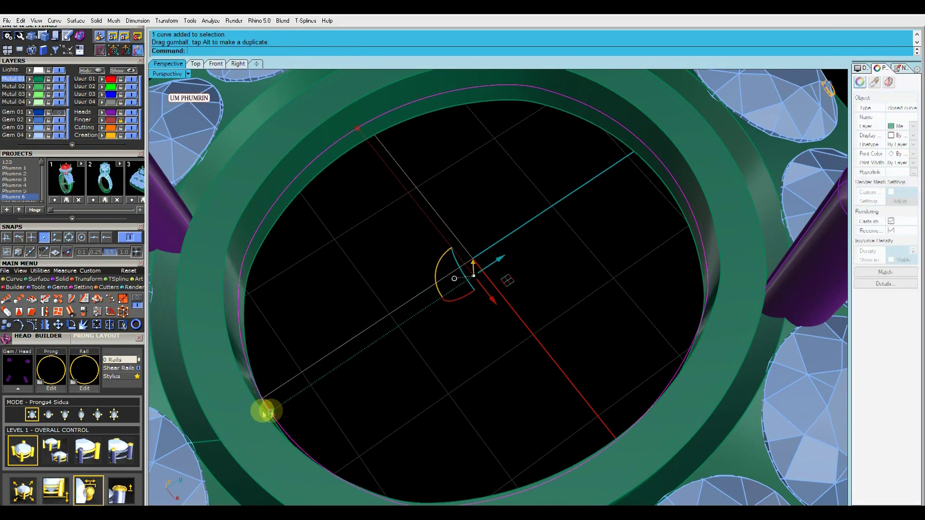
pyautogui.click(225, 429)
pyautogui.click(221, 428)
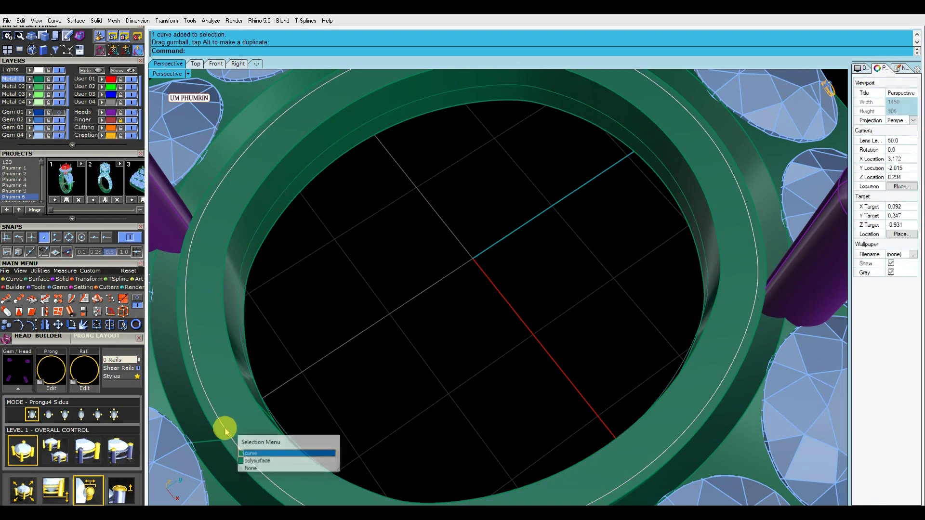
pyautogui.click(221, 427)
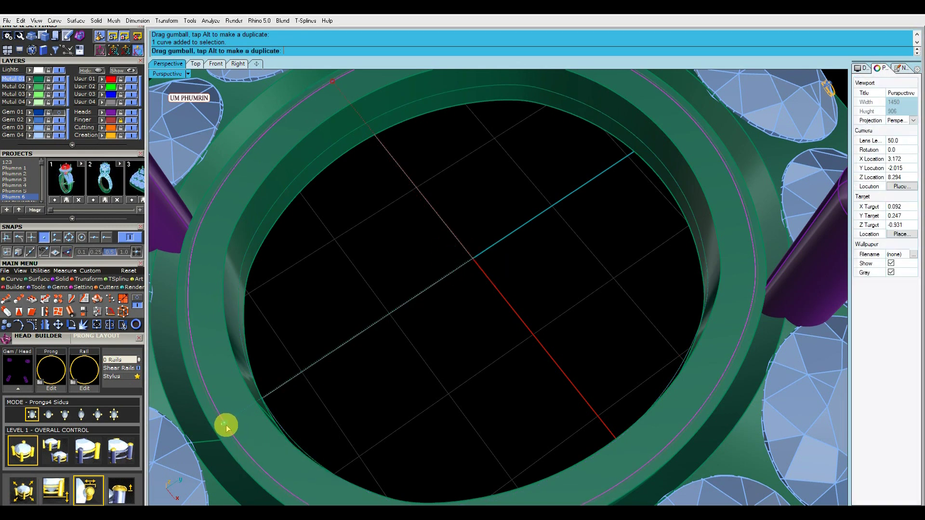
pyautogui.keyDown('shift'); pyautogui.click(284, 430); pyautogui.keyUp('shift')
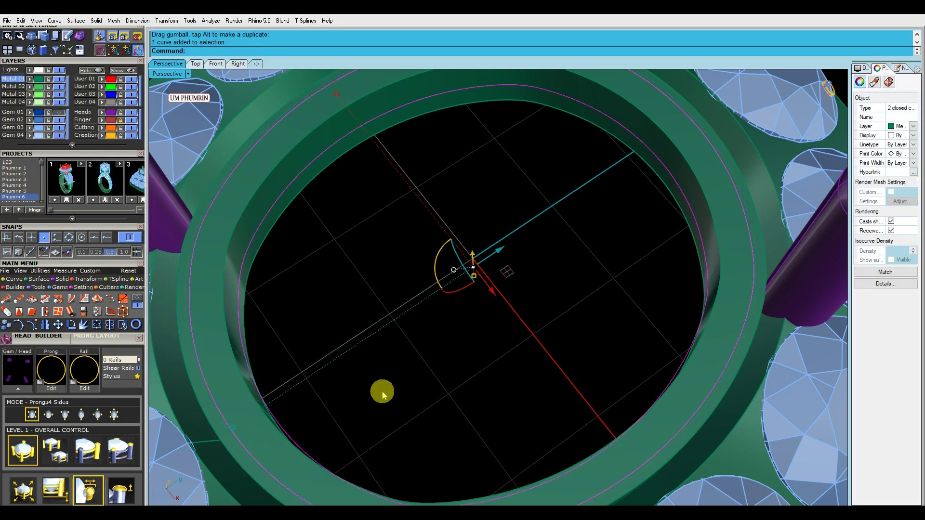
pyautogui.write('Lo')
# Cancel the loft and hide everything except the two selected curves
pyautogui.press('Return')
pyautogui.press('Escape')
pyautogui.scroll(-3, 386, 391)
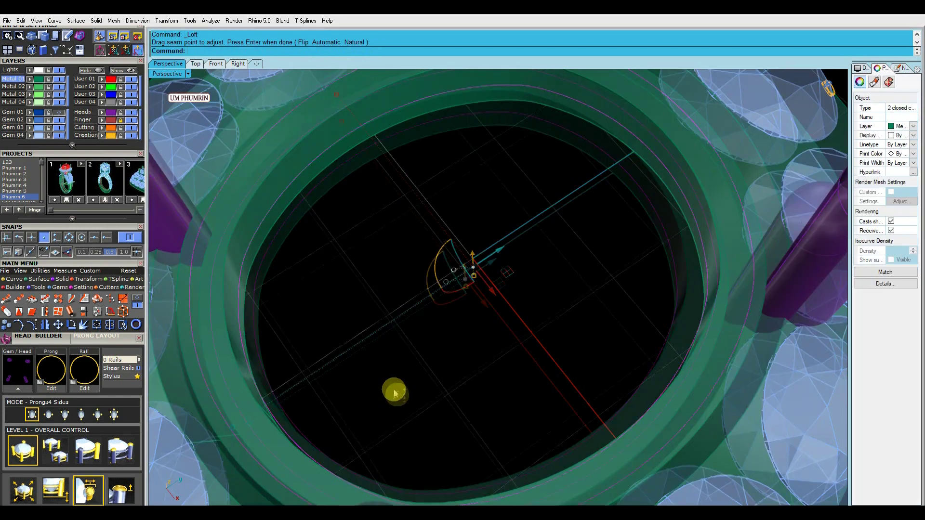
pyautogui.hotkey('ctrl', 'shift', 'h')
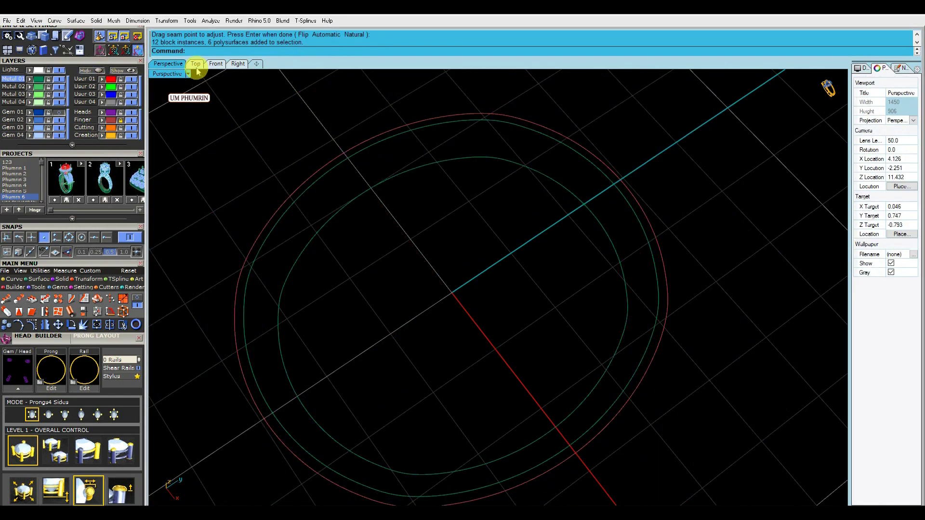
# In Top view, align the seams of both ring curves with CrvSeam
pyautogui.click(195, 63)
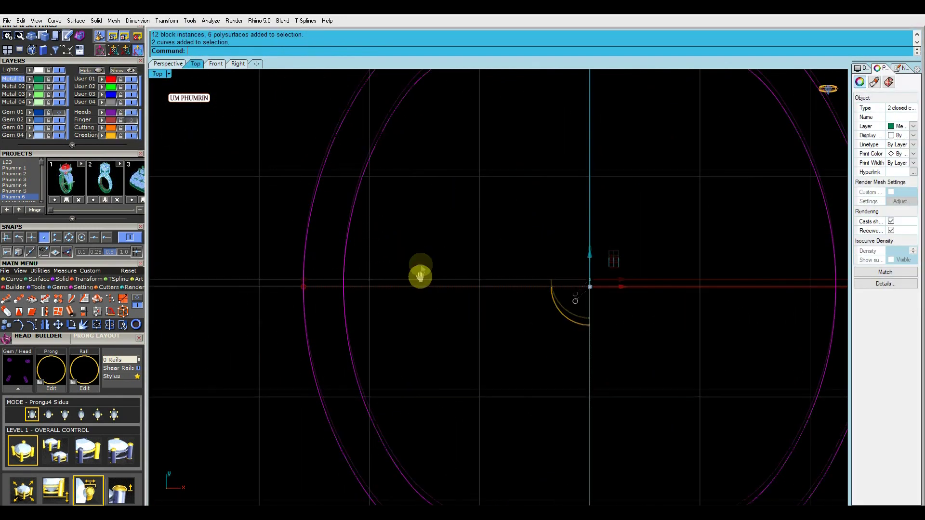
pyautogui.moveTo(419, 260); pyautogui.dragTo(416, 303, button='right')
pyautogui.write('kloft')
pyautogui.press('Return')
pyautogui.press('Return')
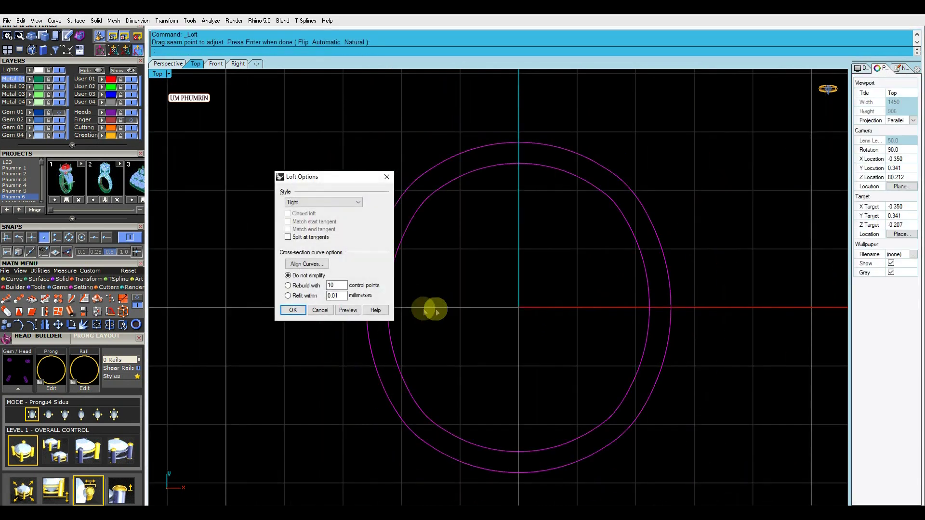
pyautogui.click(387, 177)
pyautogui.click(645, 264)
pyautogui.click(668, 279)
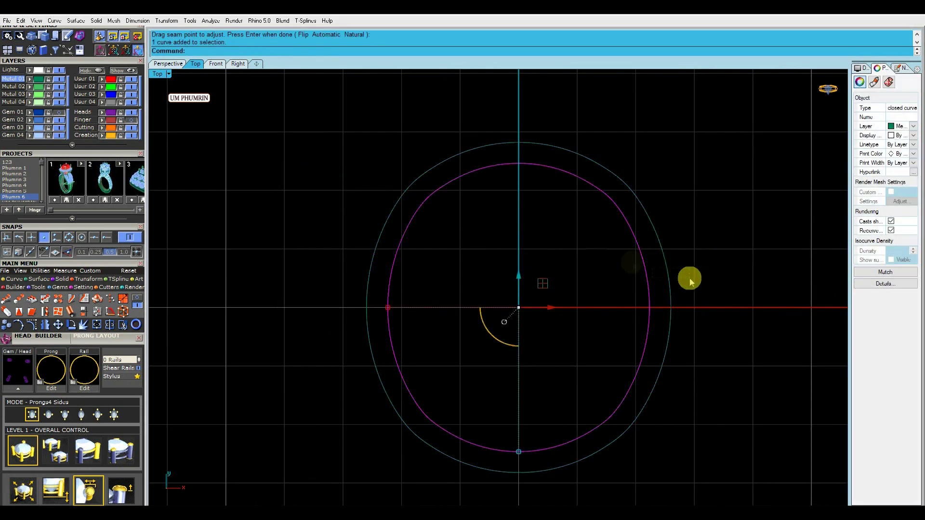
pyautogui.click(35, 285)
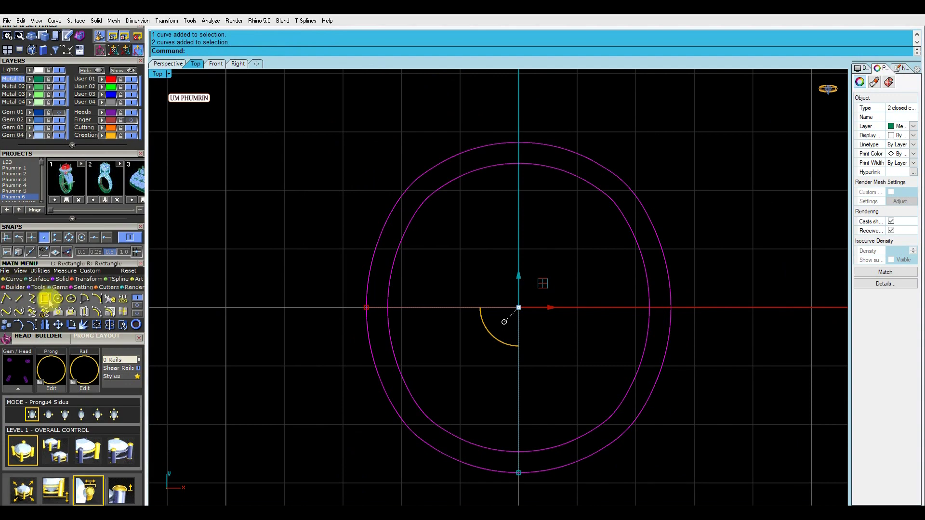
pyautogui.click(45, 311)
pyautogui.press('Return')
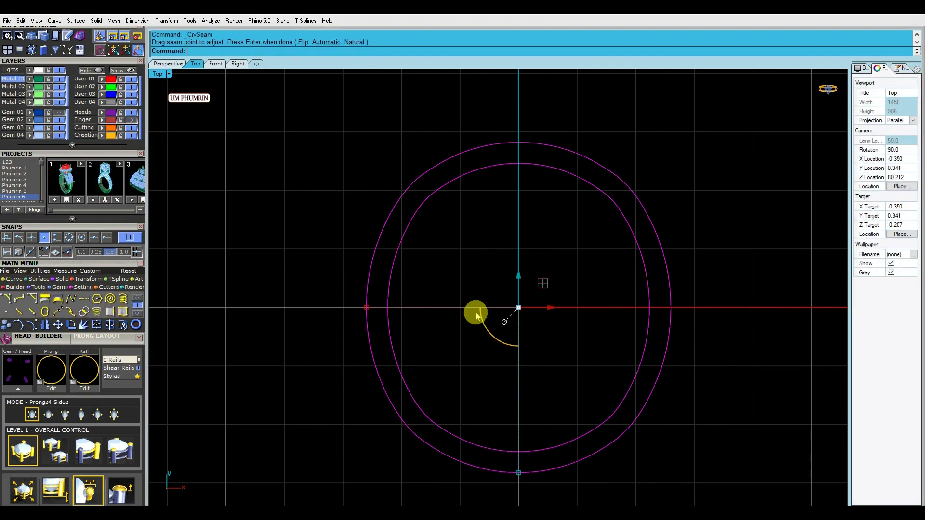
# Draw a line between the rings, Sweep2 a flat band along both, and flip it
pyautogui.click(168, 63)
pyautogui.moveTo(631, 306); pyautogui.dragTo(396, 311, button='right')
pyautogui.write('l')
pyautogui.press('Return')
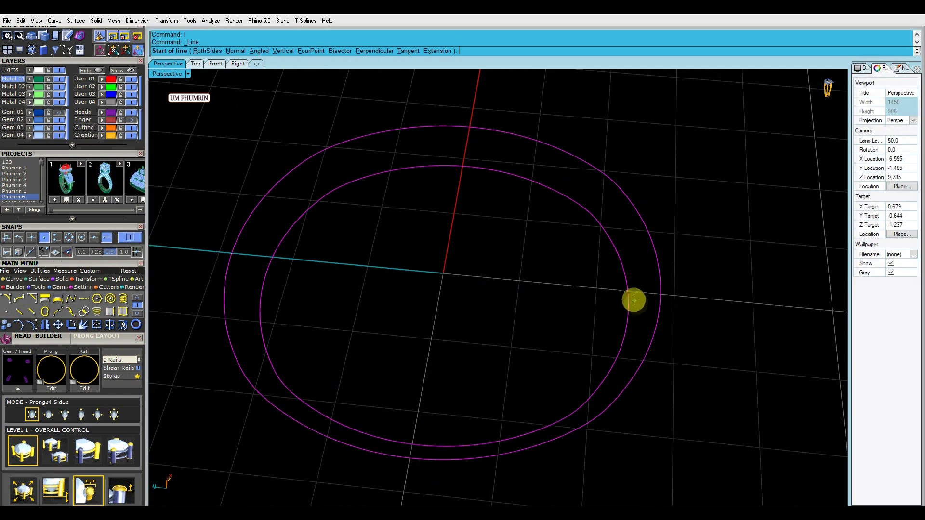
pyautogui.click(627, 309)
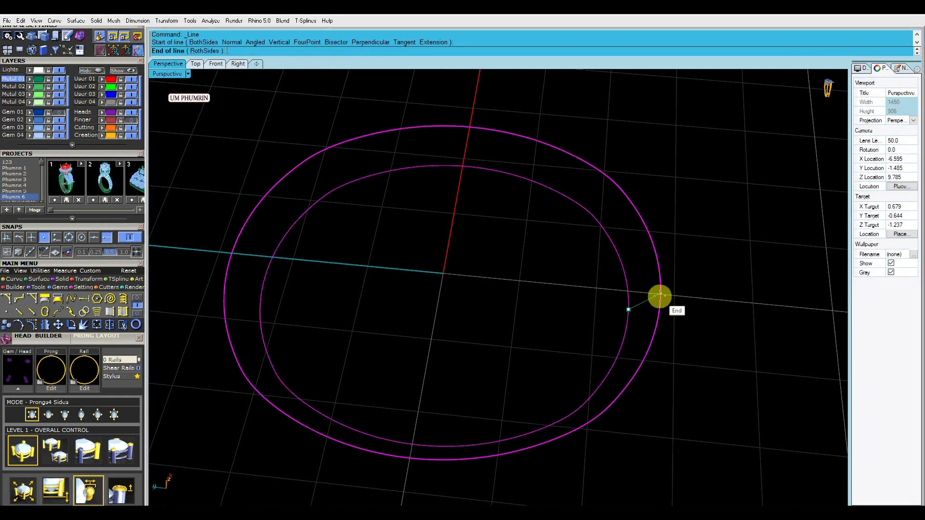
pyautogui.click(659, 295)
pyautogui.click(628, 308)
pyautogui.press('Return')
pyautogui.write('flip')
pyautogui.press('Return')
pyautogui.click(578, 314)
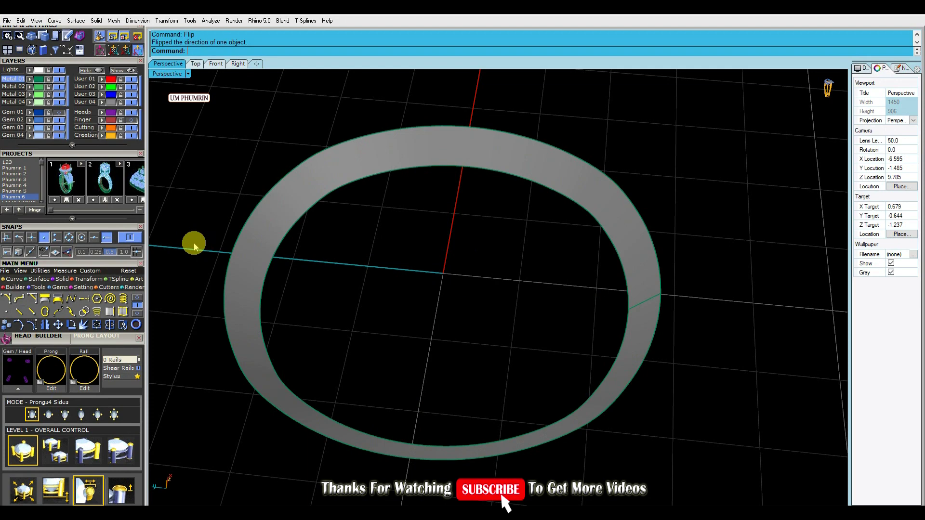
# Unhide all objects and boolean-subtract the new band from the head
pyautogui.hotkey('ctrl', 'alt', 'h')
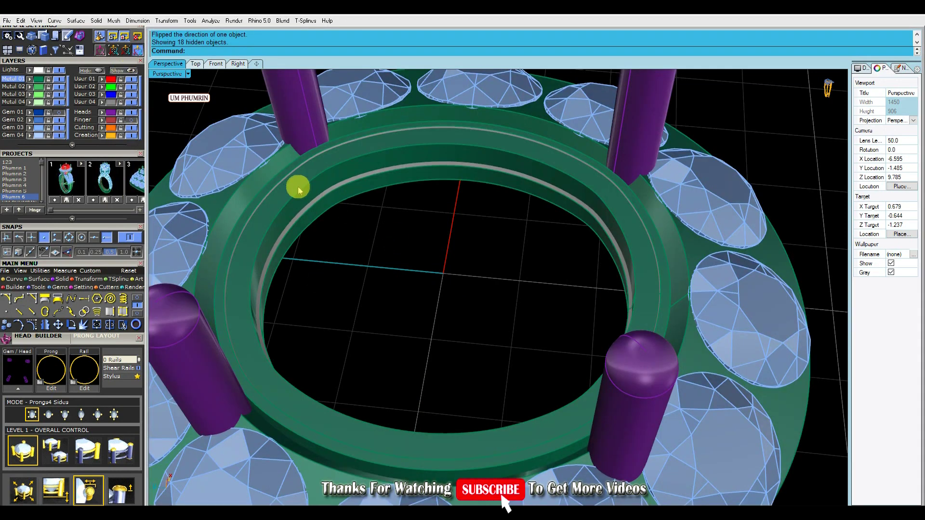
pyautogui.click(298, 189)
pyautogui.press('Return')
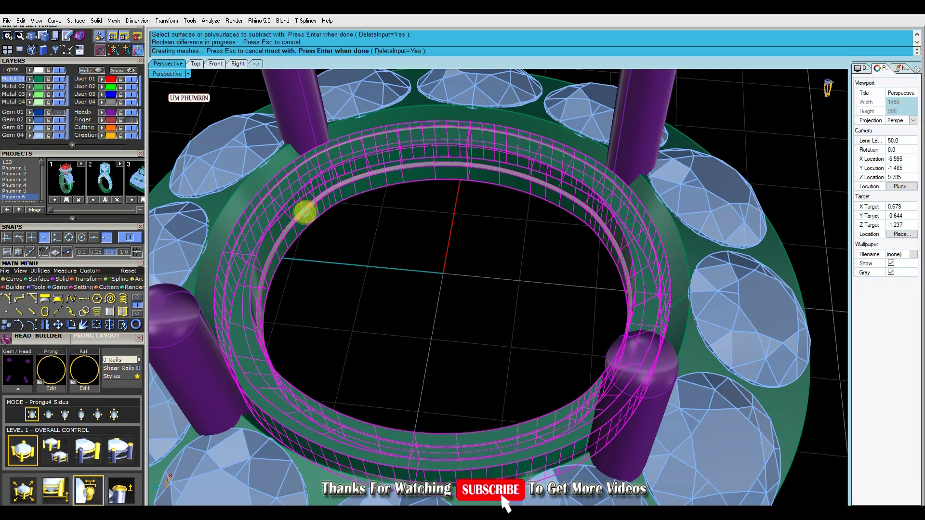
pyautogui.press('Return')
# Select the inner band and blue centre stone and drag them into position
pyautogui.moveTo(373, 241)
pyautogui.mouseDown(button='right')
pyautogui.moveTo(447, 260)
pyautogui.moveTo(512, 253)
pyautogui.moveTo(502, 258)
pyautogui.moveTo(514, 239)
pyautogui.moveTo(562, 221)
pyautogui.moveTo(501, 212)
pyautogui.mouseUp(button='right')
pyautogui.click(322, 217)
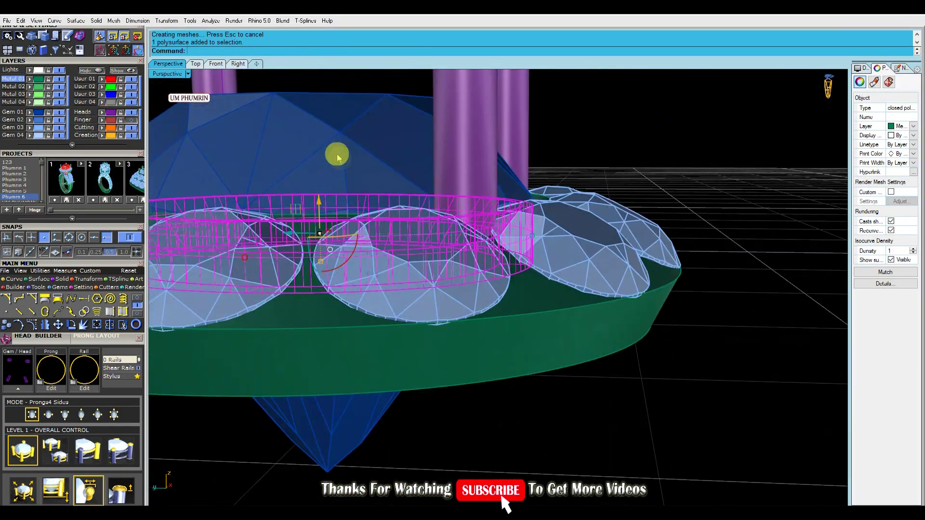
pyautogui.keyDown('shift'); pyautogui.click(306, 185); pyautogui.keyUp('shift')
pyautogui.moveTo(320, 260); pyautogui.dragTo(326, 248)
pyautogui.press('Escape')
pyautogui.moveTo(326, 248)
pyautogui.mouseDown(button='right')
pyautogui.moveTo(582, 176)
pyautogui.moveTo(542, 204)
pyautogui.moveTo(581, 271)
pyautogui.mouseUp(button='right')
pyautogui.scroll(-5, 542, 205)
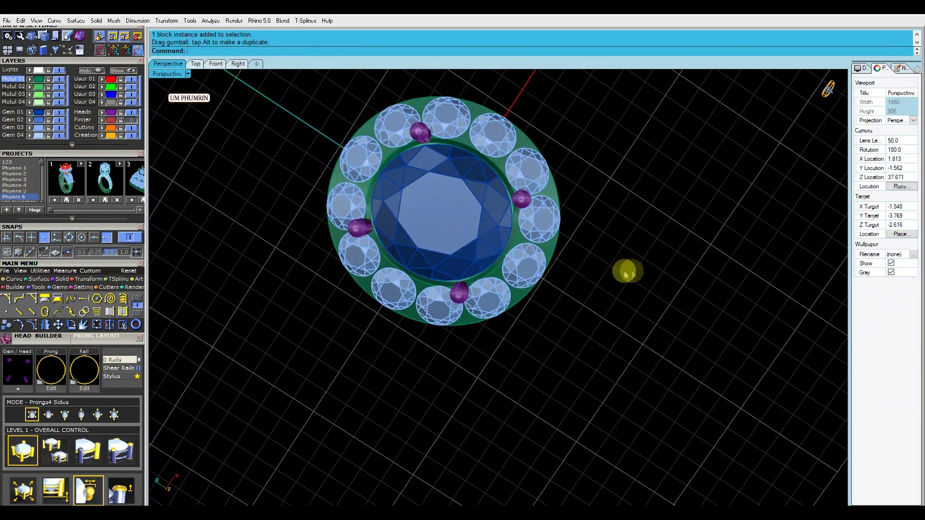
pyautogui.moveTo(606, 234)
pyautogui.mouseDown(button='right')
pyautogui.moveTo(657, 270)
pyautogui.moveTo(568, 262)
pyautogui.moveTo(630, 239)
pyautogui.moveTo(632, 183)
pyautogui.moveTo(638, 212)
pyautogui.mouseUp(button='right')
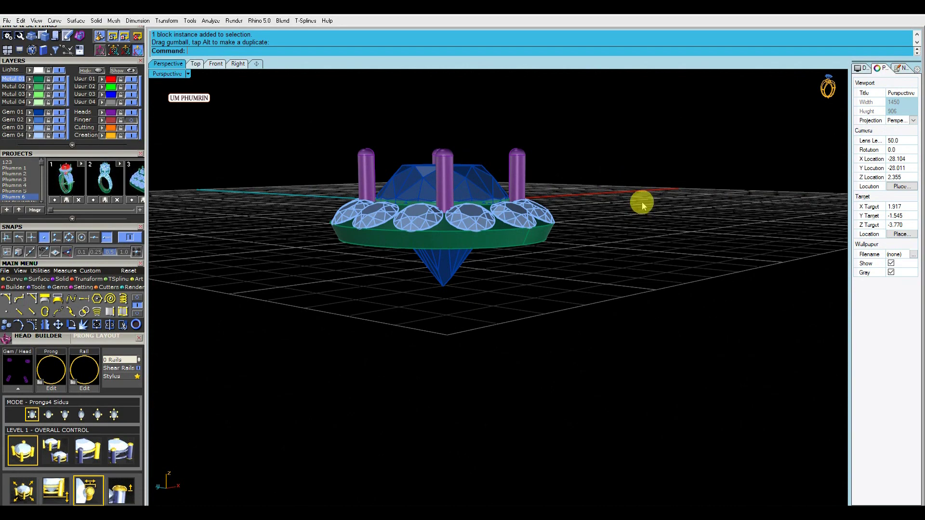
pyautogui.moveTo(642, 201)
pyautogui.mouseDown(button='right')
pyautogui.moveTo(606, 279)
pyautogui.moveTo(632, 281)
pyautogui.moveTo(660, 252)
pyautogui.moveTo(650, 265)
pyautogui.mouseUp(button='right')
pyautogui.click(520, 287)
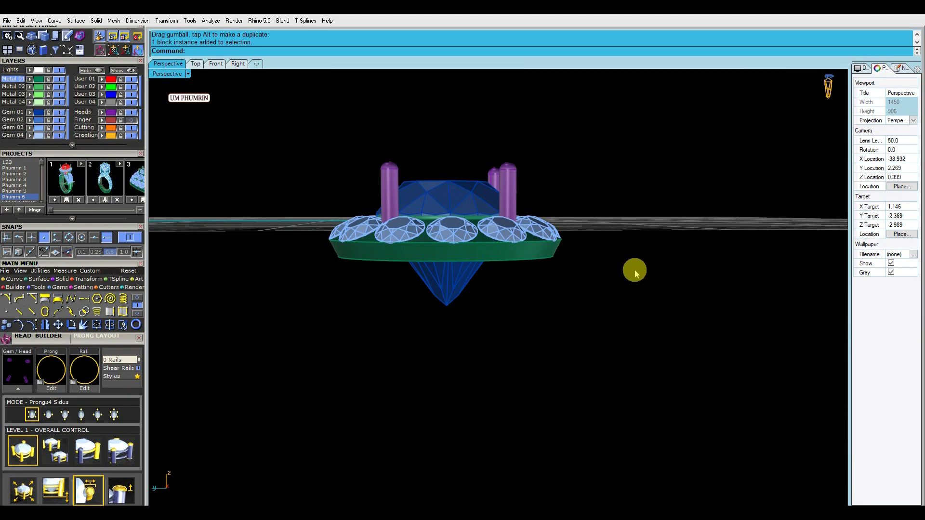
pyautogui.moveTo(634, 271)
pyautogui.mouseDown(button='right')
pyautogui.moveTo(599, 313)
pyautogui.moveTo(601, 366)
pyautogui.moveTo(605, 275)
pyautogui.moveTo(524, 330)
pyautogui.moveTo(618, 277)
pyautogui.mouseUp(button='right')
pyautogui.scroll(3, 526, 323)
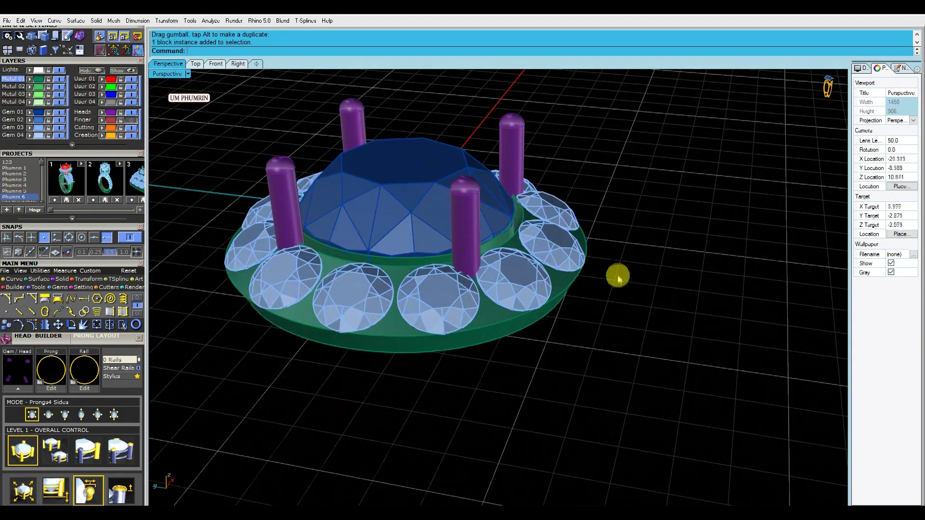
pyautogui.write('dupedge')
pyautogui.press('Return')
# Offset the head's outer edge curve 2.05 outward in Top view
pyautogui.click(577, 285)
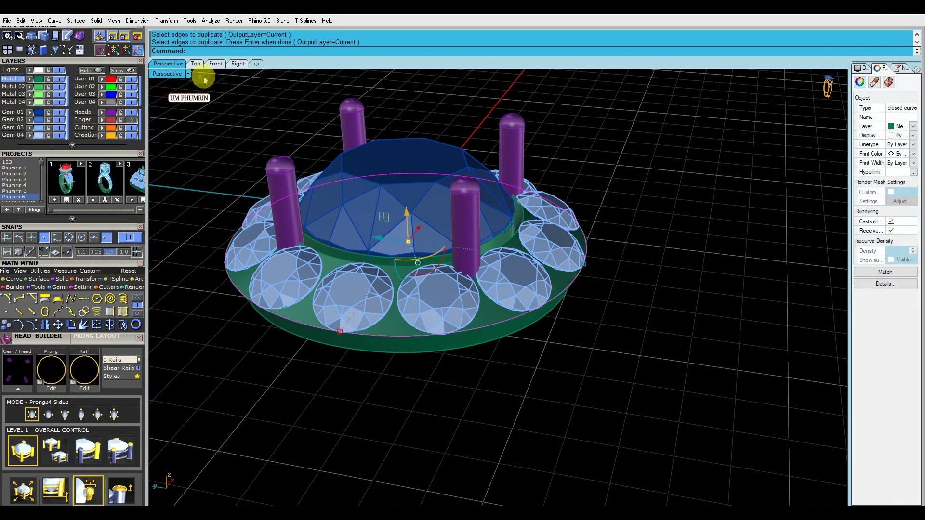
pyautogui.click(195, 63)
pyautogui.scroll(-3, 448, 183)
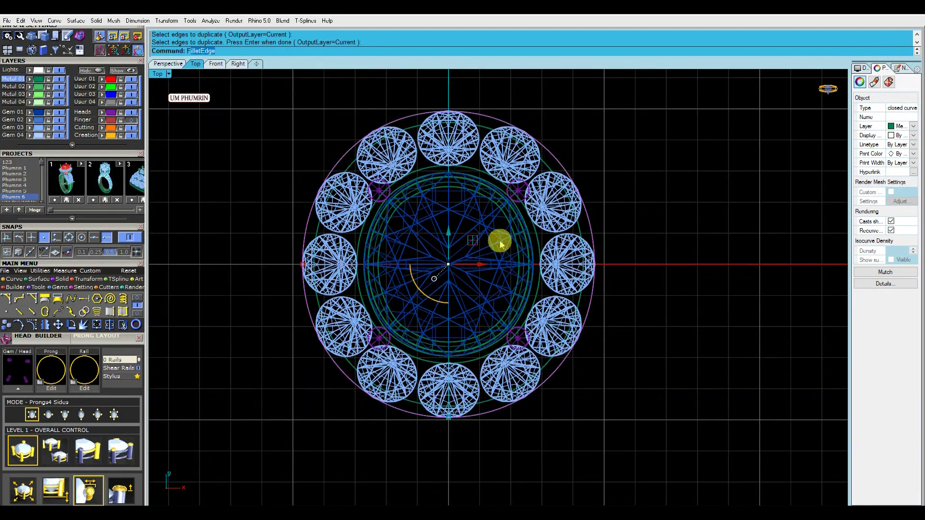
pyautogui.write('f')
pyautogui.press('Return')
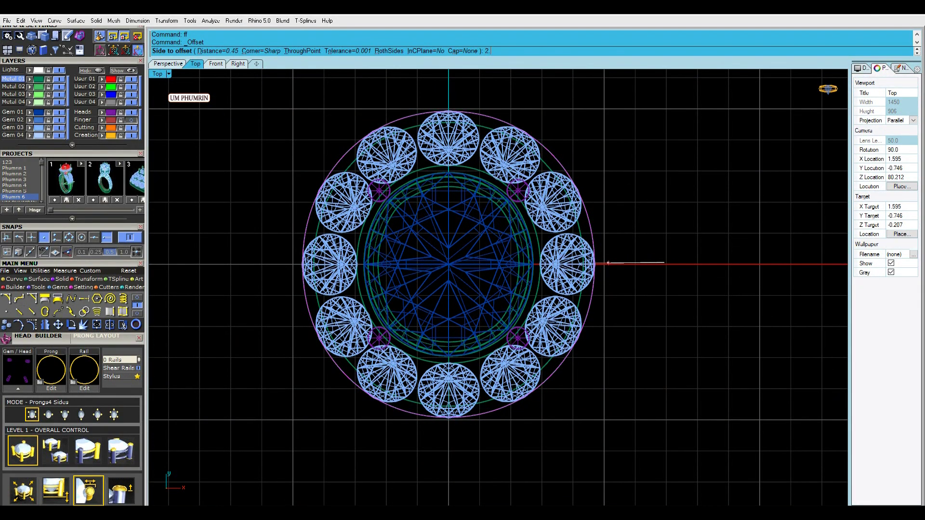
pyautogui.write('05')
pyautogui.press('Return')
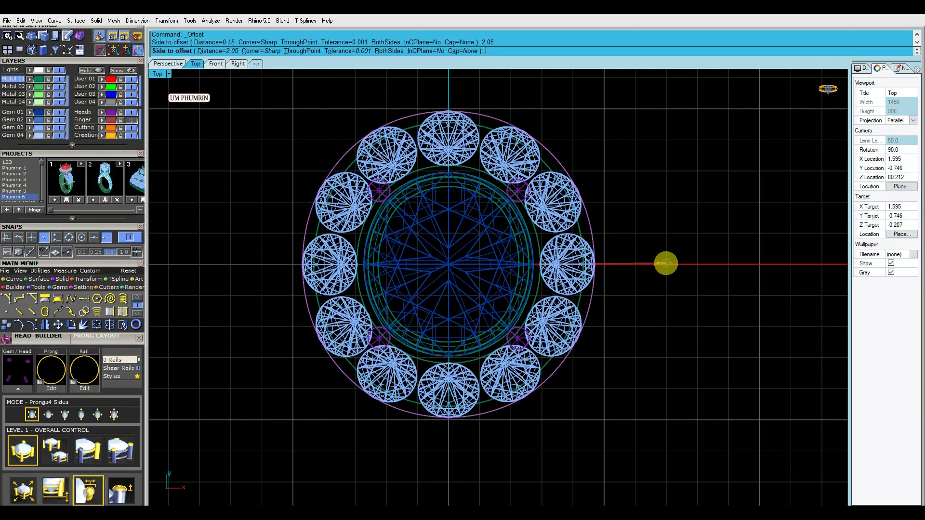
pyautogui.click(664, 265)
pyautogui.click(169, 63)
pyautogui.moveTo(258, 114)
pyautogui.mouseDown(button='right')
pyautogui.moveTo(546, 213)
pyautogui.moveTo(549, 196)
pyautogui.moveTo(701, 303)
pyautogui.mouseUp(button='right')
# Delete the large offset and offset the curve along the head surface, flipped downward
pyautogui.click(655, 236)
pyautogui.press('Delete')
pyautogui.press('Return')
pyautogui.click(543, 251)
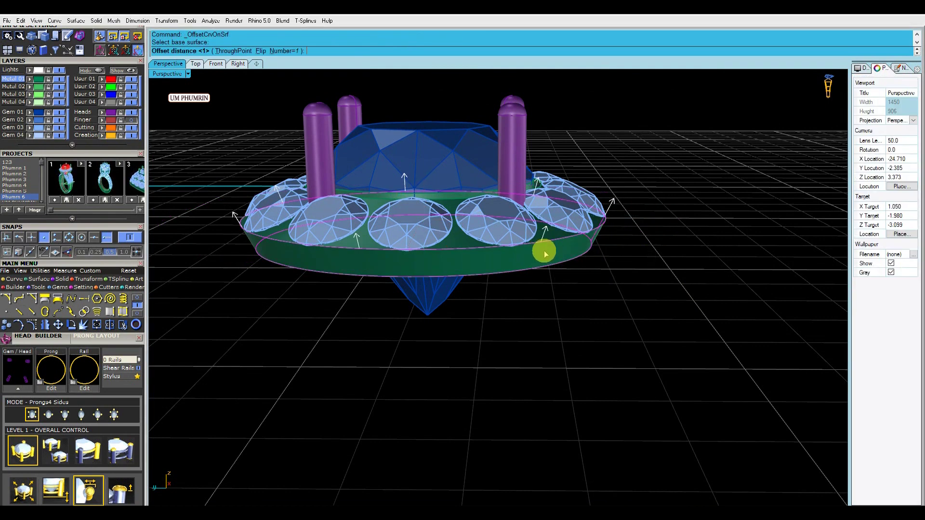
pyautogui.write('f')
pyautogui.press('Return')
pyautogui.rightClick(543, 249)
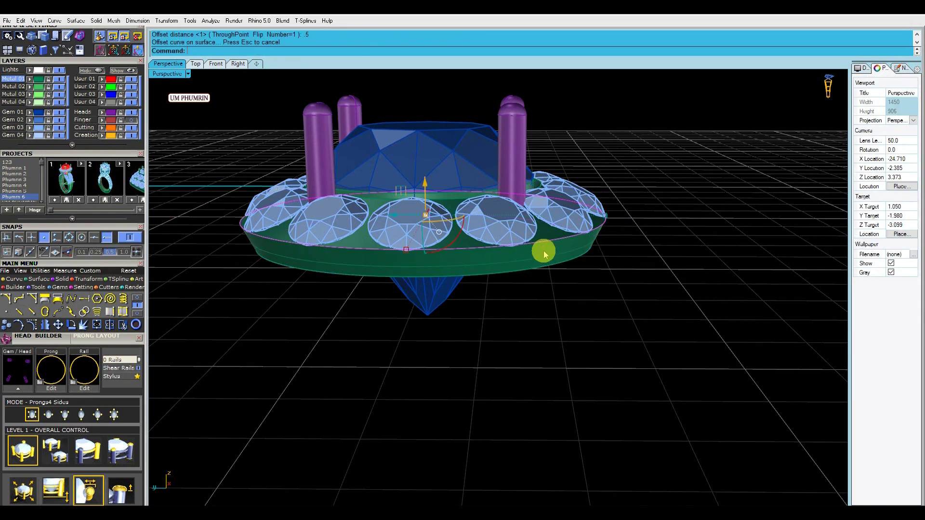
# Offset the curve outward again, then delete the unwanted offset curves
pyautogui.click(196, 63)
pyautogui.press('Return')
pyautogui.click(655, 241)
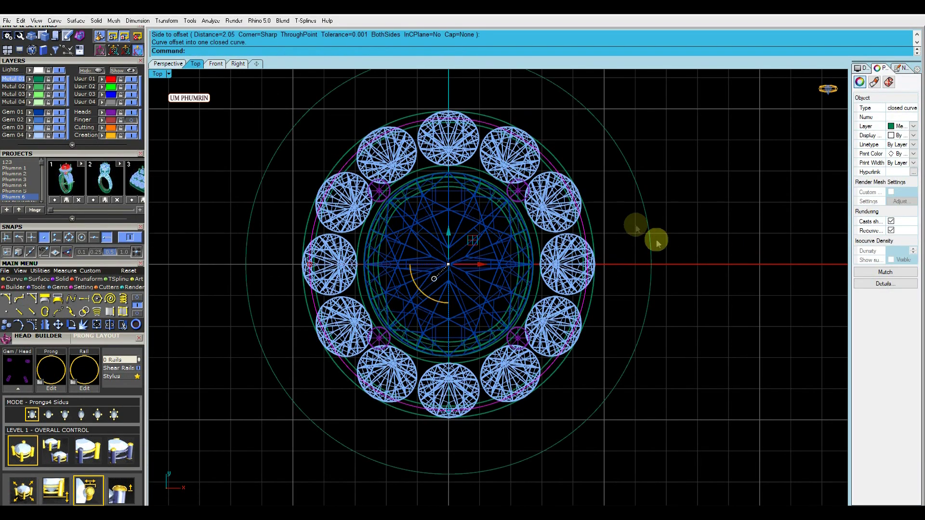
pyautogui.click(174, 64)
pyautogui.click(636, 208)
pyautogui.moveTo(636, 208); pyautogui.dragTo(603, 243, button='right')
pyautogui.press('Delete')
pyautogui.click(602, 243)
pyautogui.click(626, 266)
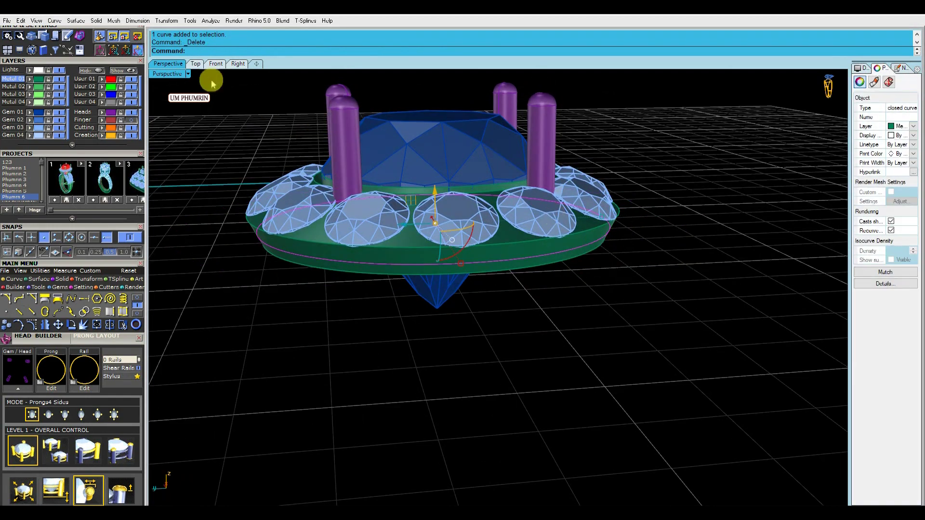
# Offset a curve outside the halo stones and lower it beneath them in Front view
pyautogui.click(196, 63)
pyautogui.write('ff')
pyautogui.press('Return')
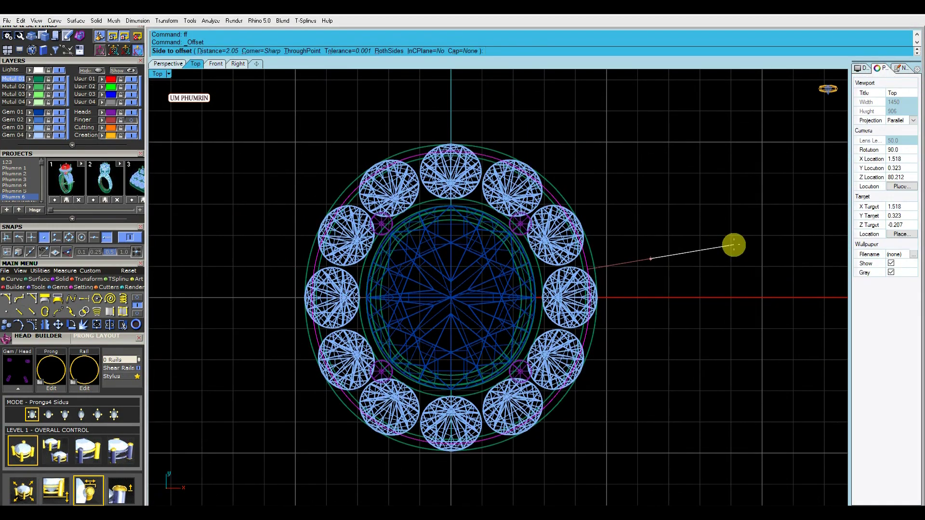
pyautogui.write('2.2')
pyautogui.click(733, 245)
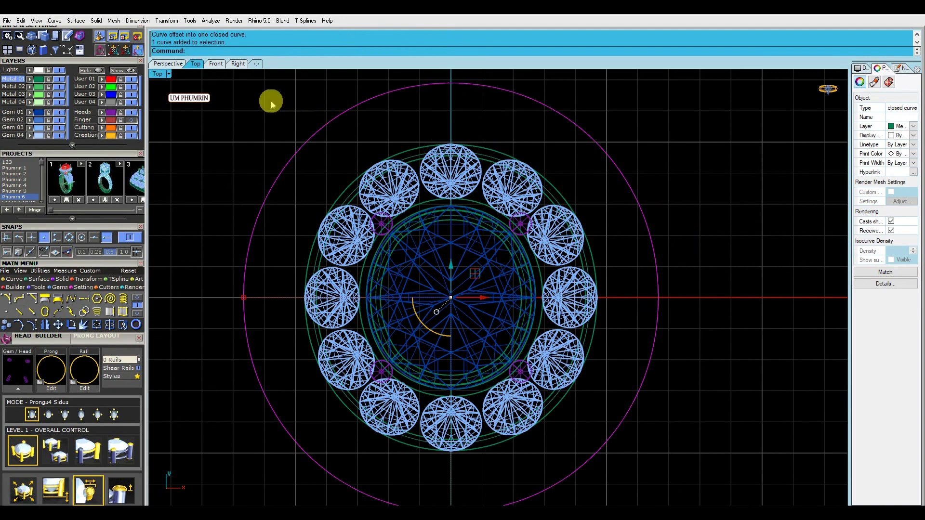
pyautogui.click(215, 67)
pyautogui.scroll(-4, 487, 212)
pyautogui.moveTo(475, 182)
pyautogui.mouseDown()
pyautogui.moveTo(483, 215)
pyautogui.moveTo(476, 219)
pyautogui.mouseUp()
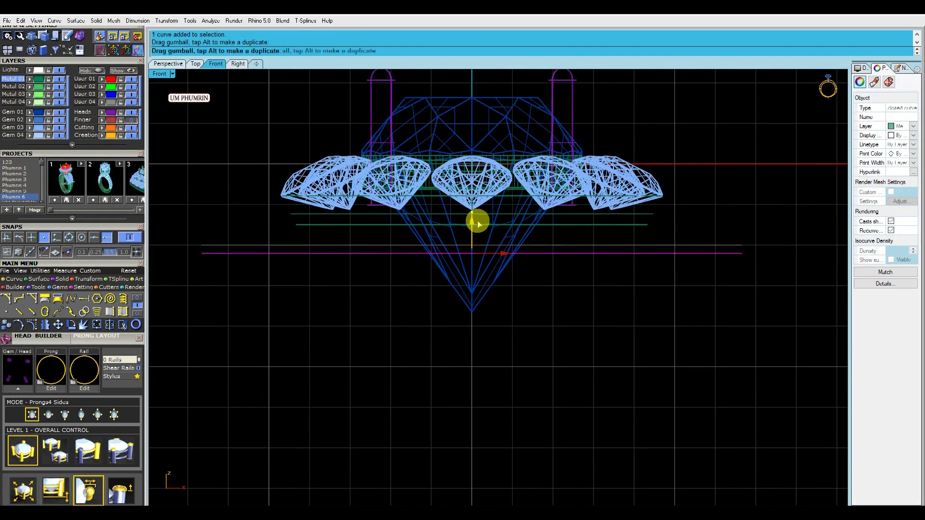
# Orbit the Perspective view to inspect the ring head from the side
pyautogui.click(168, 63)
pyautogui.scroll(3, 593, 179)
pyautogui.moveTo(594, 179)
pyautogui.mouseDown(button='right')
pyautogui.moveTo(600, 154)
pyautogui.moveTo(663, 181)
pyautogui.moveTo(586, 214)
pyautogui.moveTo(644, 212)
pyautogui.moveTo(587, 238)
pyautogui.moveTo(570, 226)
pyautogui.mouseUp(button='right')
pyautogui.scroll(-3, 708, 196)
pyautogui.scroll(3, 570, 203)
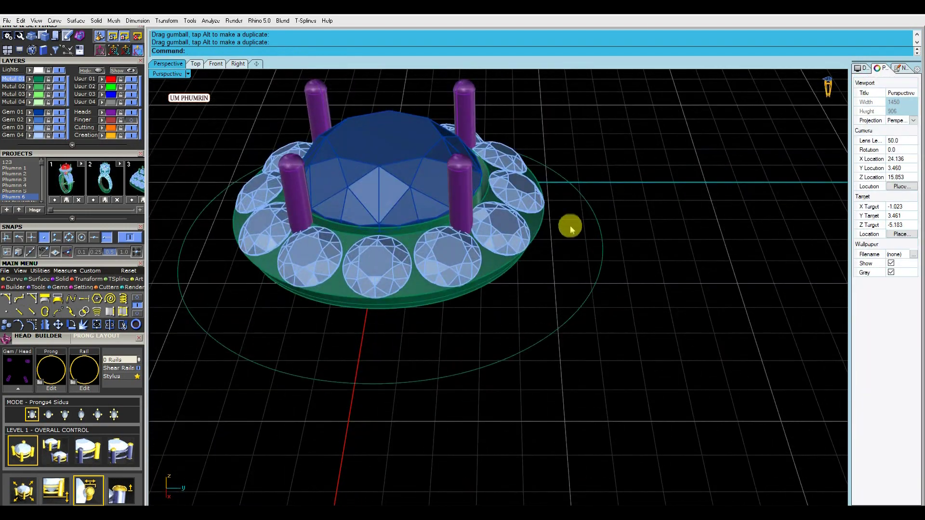
pyautogui.moveTo(498, 233)
pyautogui.mouseDown(button='right')
pyautogui.moveTo(512, 245)
pyautogui.moveTo(533, 213)
pyautogui.moveTo(576, 196)
pyautogui.moveTo(585, 219)
pyautogui.moveTo(561, 221)
pyautogui.mouseUp(button='right')
pyautogui.scroll(-3, 551, 258)
pyautogui.moveTo(551, 258); pyautogui.dragTo(491, 256, button='right')
pyautogui.click(60, 287)
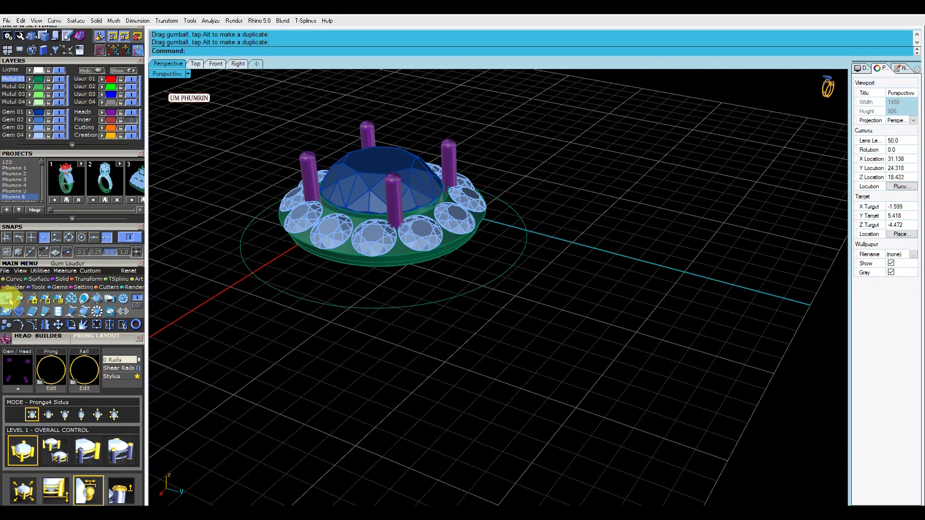
# Load a 0.11 ct Diamond Round gem at the 3.1 size from the Gem Loader
pyautogui.click(7, 298)
pyautogui.click(5, 235)
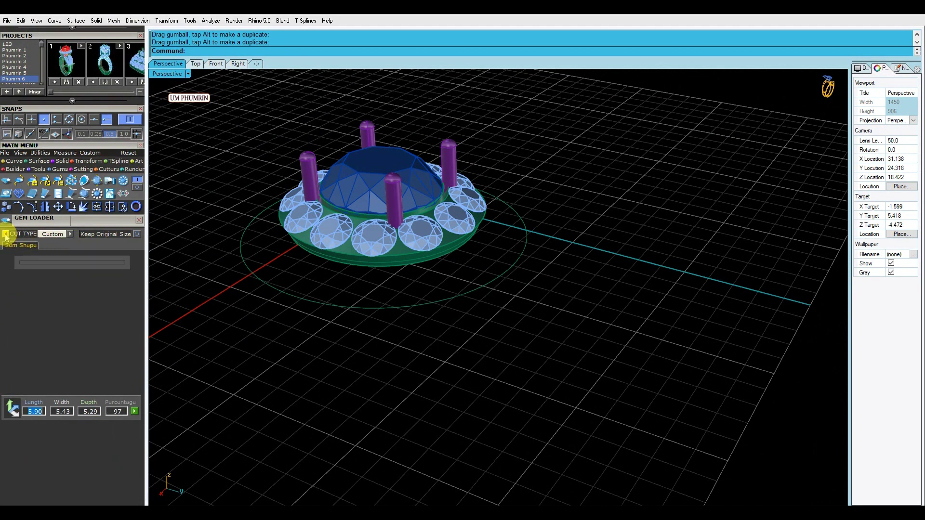
pyautogui.click(19, 279)
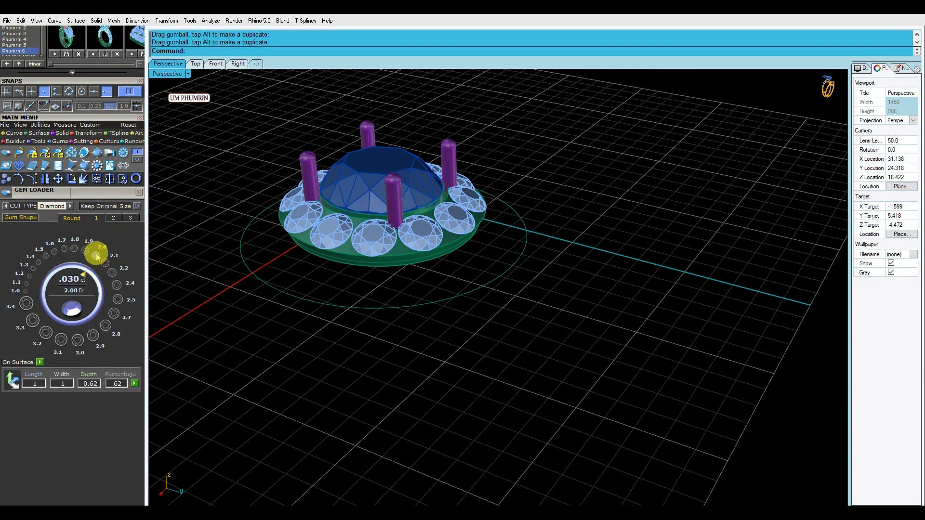
pyautogui.click(97, 255)
pyautogui.click(77, 305)
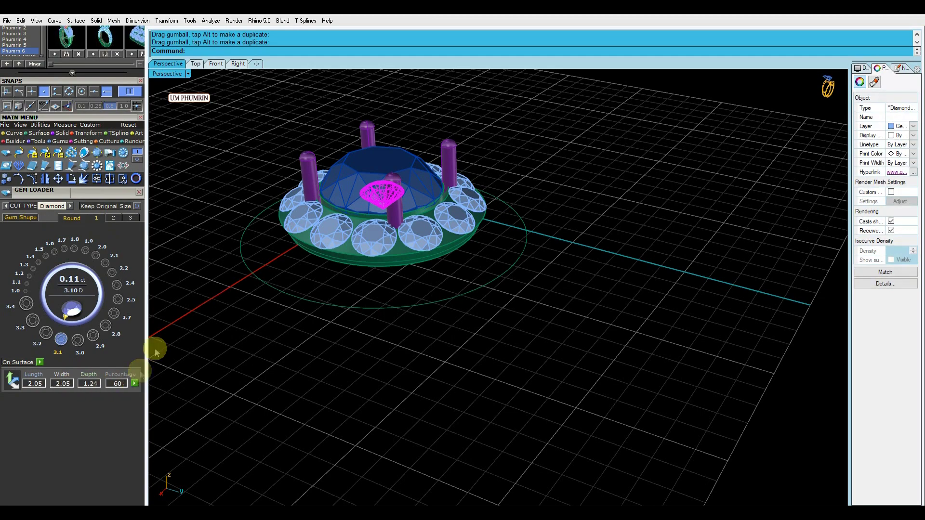
# Drag the new diamond out to the right of the ring head and start Head Builder on it
pyautogui.moveTo(381, 195); pyautogui.dragTo(641, 202)
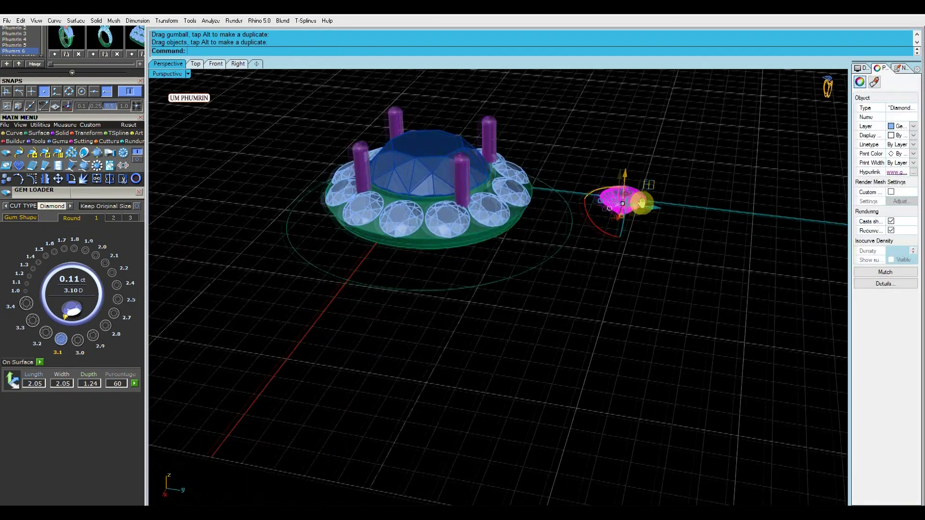
pyautogui.scroll(2, 641, 203)
pyautogui.rightClick(524, 264)
pyautogui.click(546, 332)
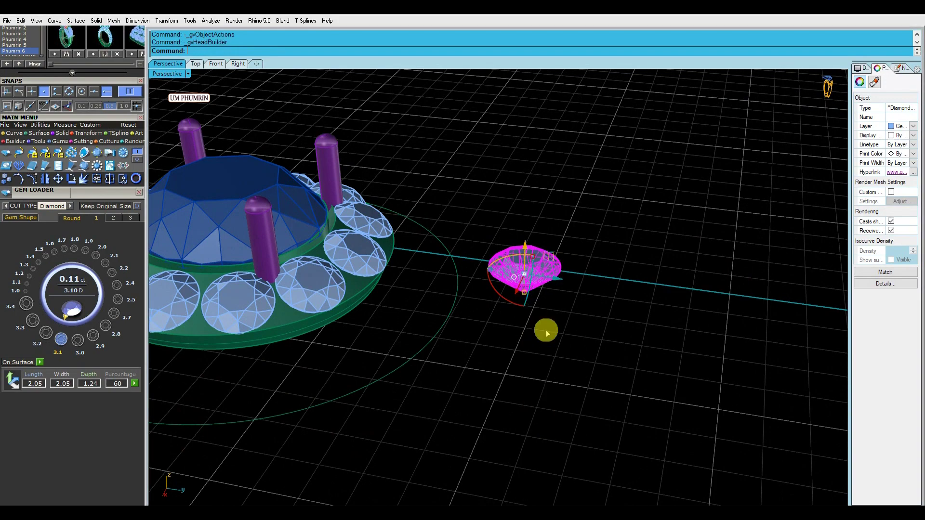
# Apply the v6008 gallery rail profile to the small diamond's head
pyautogui.moveTo(547, 322); pyautogui.dragTo(456, 274, button='right')
pyautogui.click(84, 227)
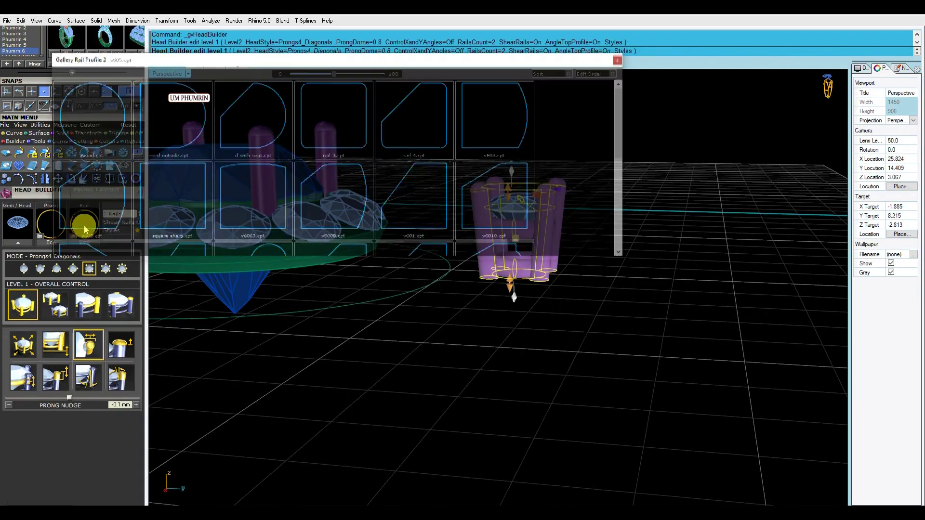
pyautogui.click(324, 203)
pyautogui.moveTo(350, 138)
pyautogui.mouseDown(button='right')
pyautogui.moveTo(597, 234)
pyautogui.moveTo(571, 225)
pyautogui.moveTo(564, 251)
pyautogui.mouseUp(button='right')
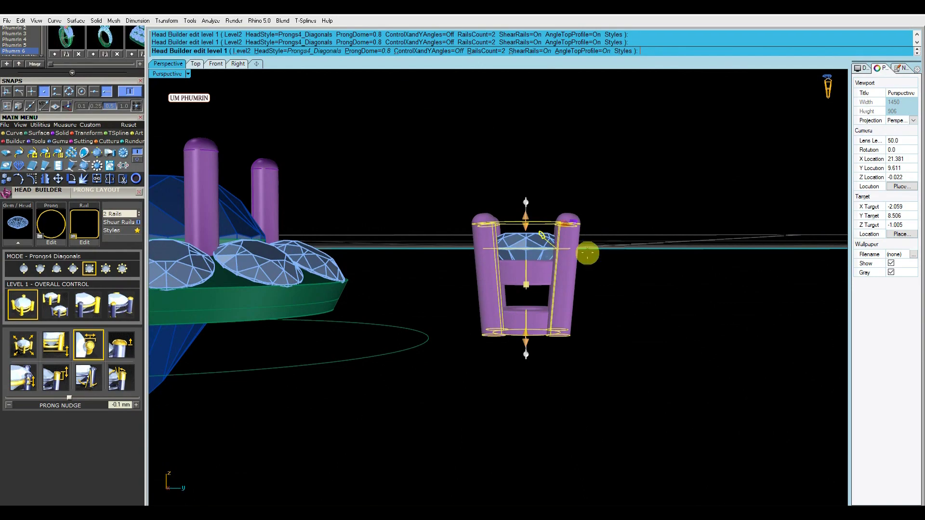
pyautogui.moveTo(575, 261); pyautogui.dragTo(573, 289, button='right')
# Make a Prongs3Y head with 0.5 mm prongs, about -1.5 mm head drop and -0.52 mm rail drop
pyautogui.click(23, 344)
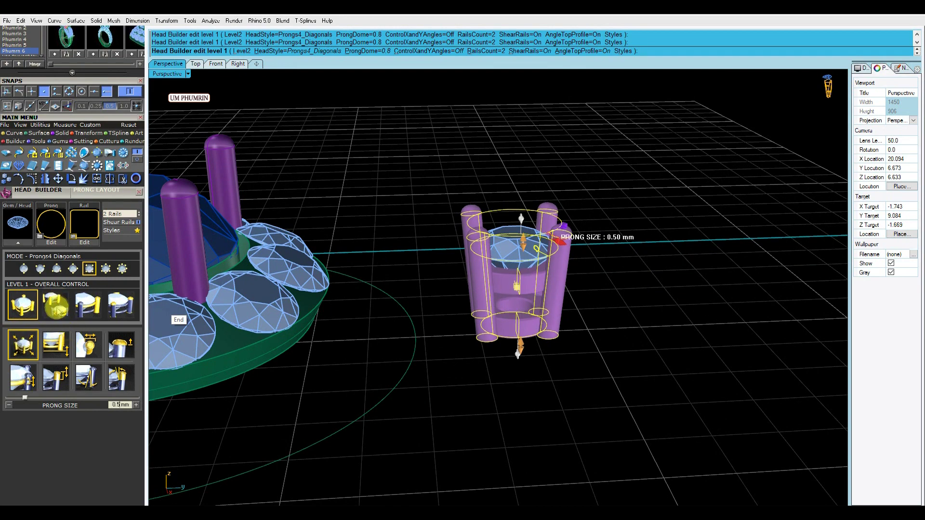
pyautogui.click(56, 268)
pyautogui.moveTo(501, 316); pyautogui.dragTo(510, 354, button='right')
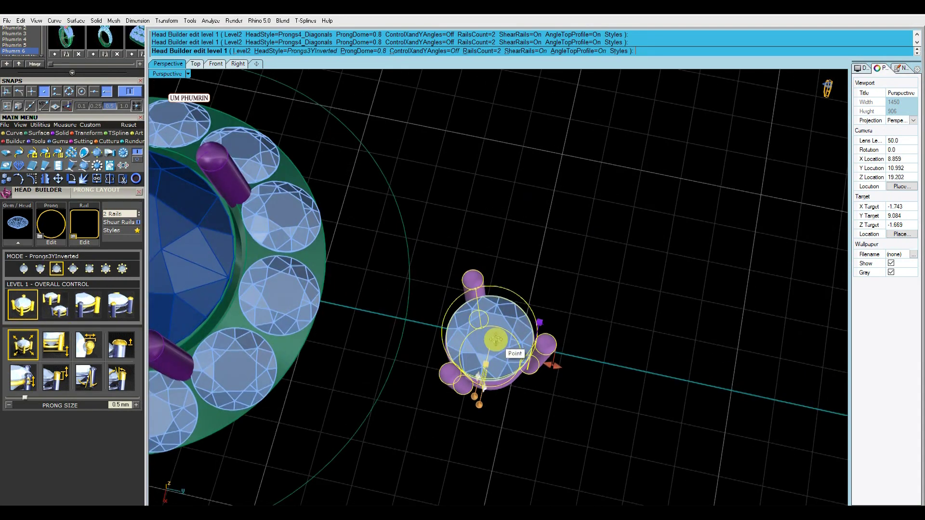
pyautogui.click(41, 269)
pyautogui.moveTo(457, 334); pyautogui.dragTo(501, 319, button='right')
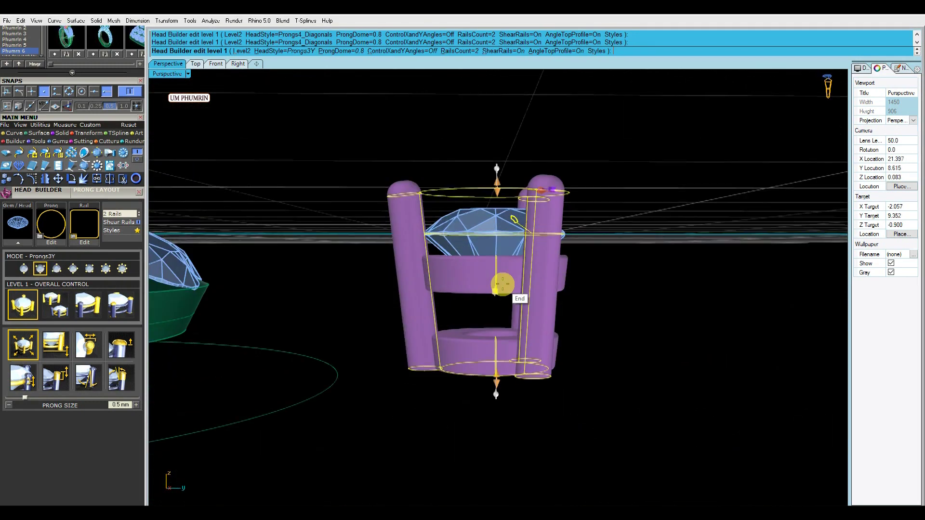
pyautogui.moveTo(496, 378); pyautogui.dragTo(500, 343)
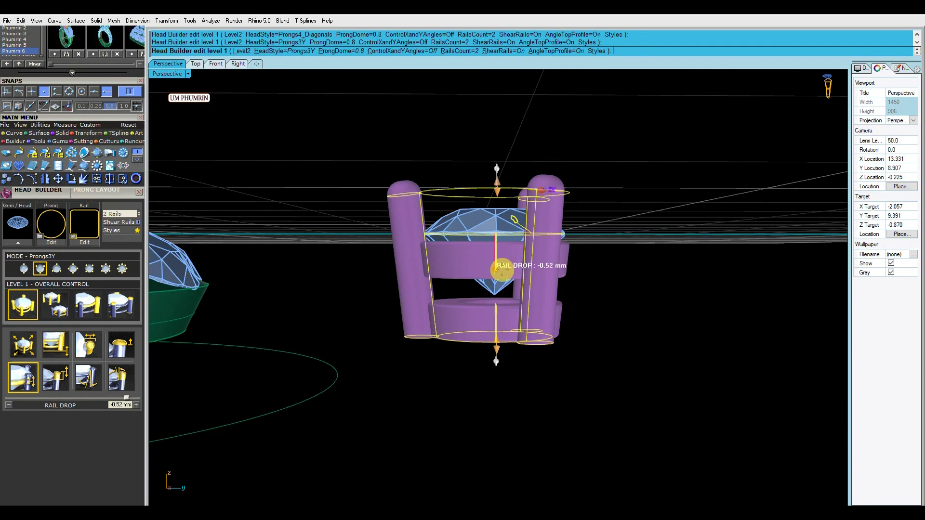
pyautogui.moveTo(502, 270); pyautogui.dragTo(501, 270)
pyautogui.click(56, 306)
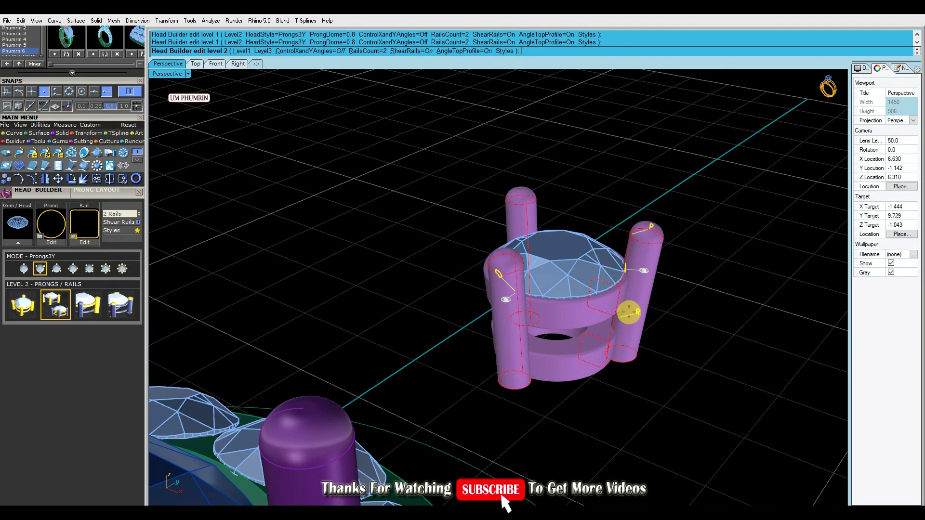
# Thin the gallery rails to about 0.48–0.5 mm using the Rail X Size and Offset handles
pyautogui.click(628, 313)
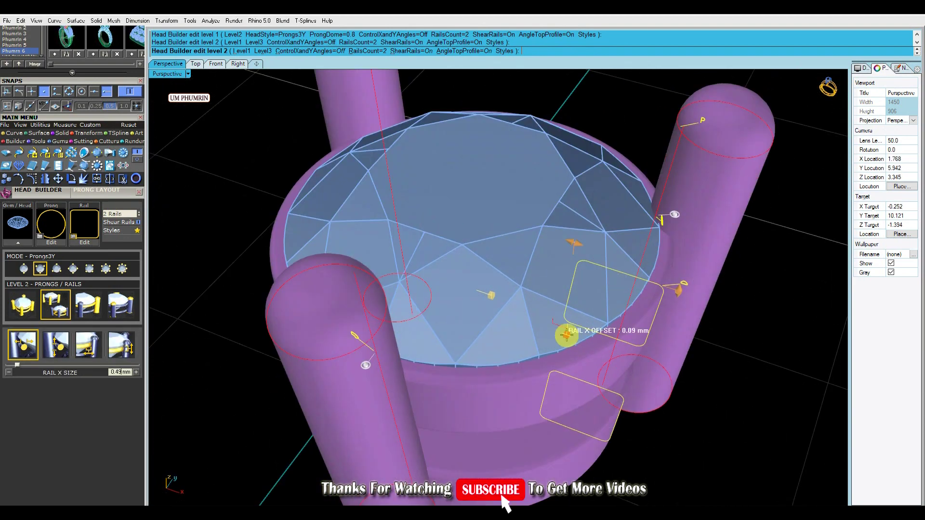
pyautogui.click(559, 332)
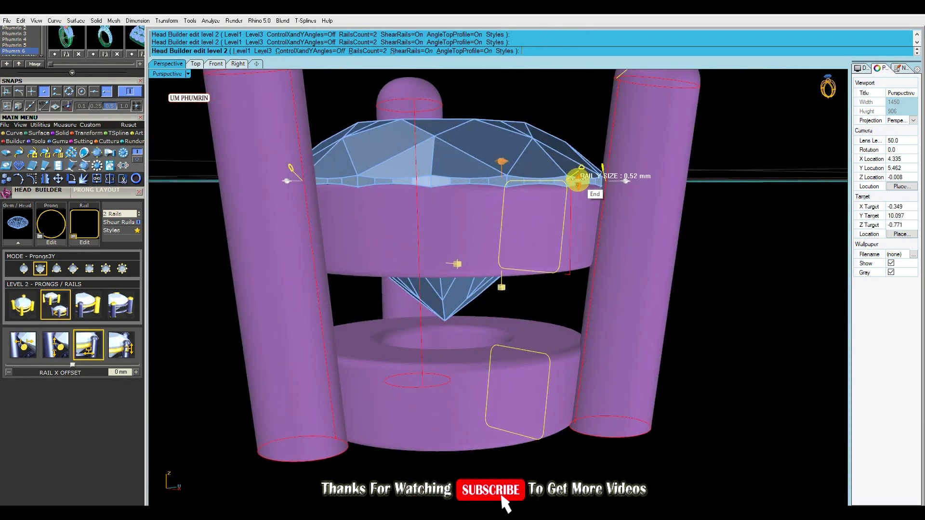
pyautogui.moveTo(578, 181); pyautogui.dragTo(579, 188)
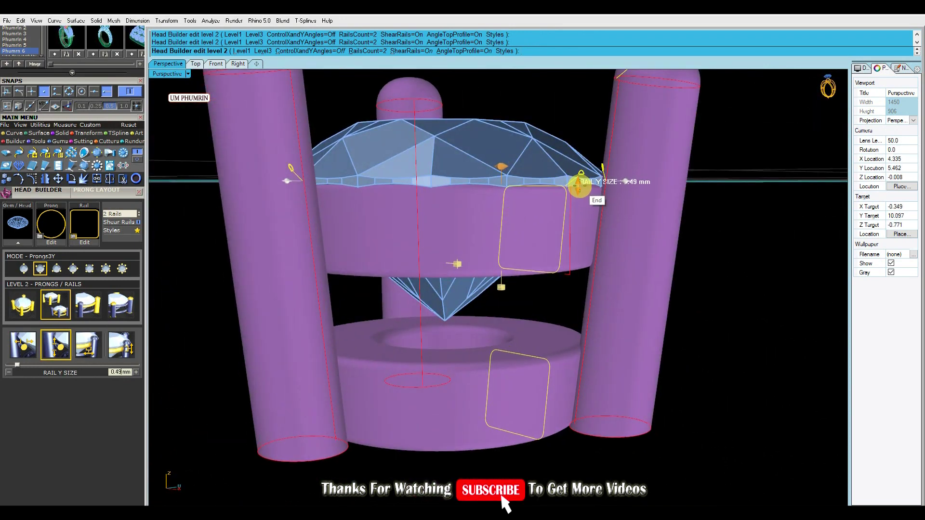
pyautogui.moveTo(582, 185)
pyautogui.mouseDown()
pyautogui.moveTo(516, 196)
pyautogui.moveTo(556, 222)
pyautogui.mouseUp()
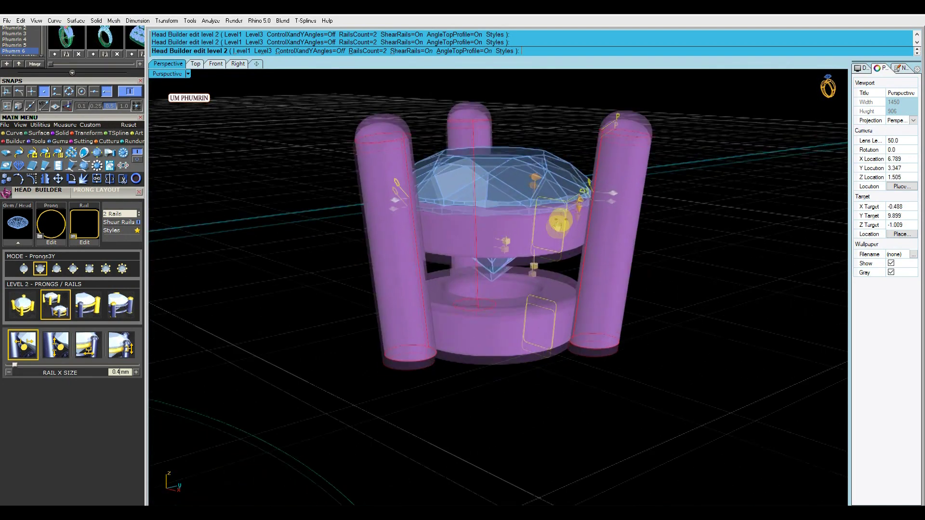
# Orbit around the head to check the slimmer rails, then go back to Level 1
pyautogui.moveTo(559, 221)
pyautogui.mouseDown(button='right')
pyautogui.moveTo(547, 258)
pyautogui.moveTo(593, 264)
pyautogui.mouseUp(button='right')
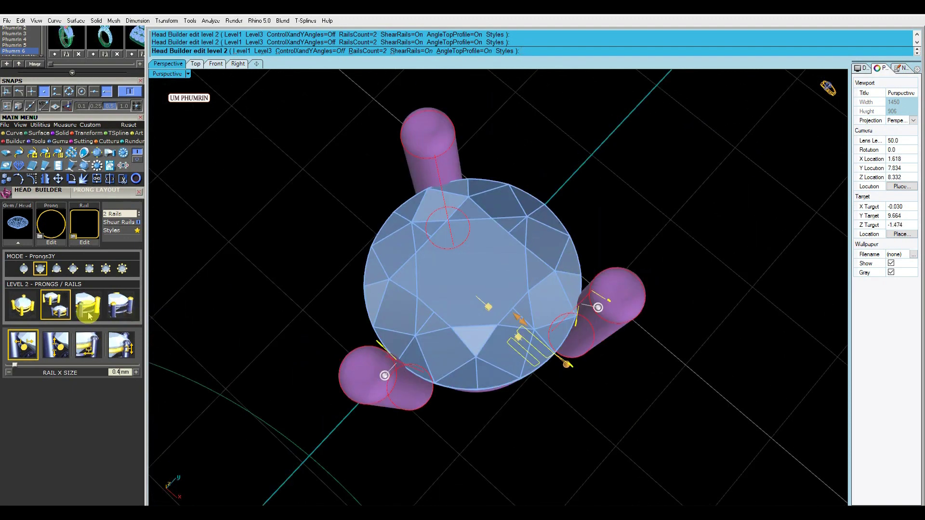
pyautogui.moveTo(521, 336)
pyautogui.mouseDown(button='right')
pyautogui.moveTo(634, 285)
pyautogui.moveTo(559, 329)
pyautogui.mouseUp(button='right')
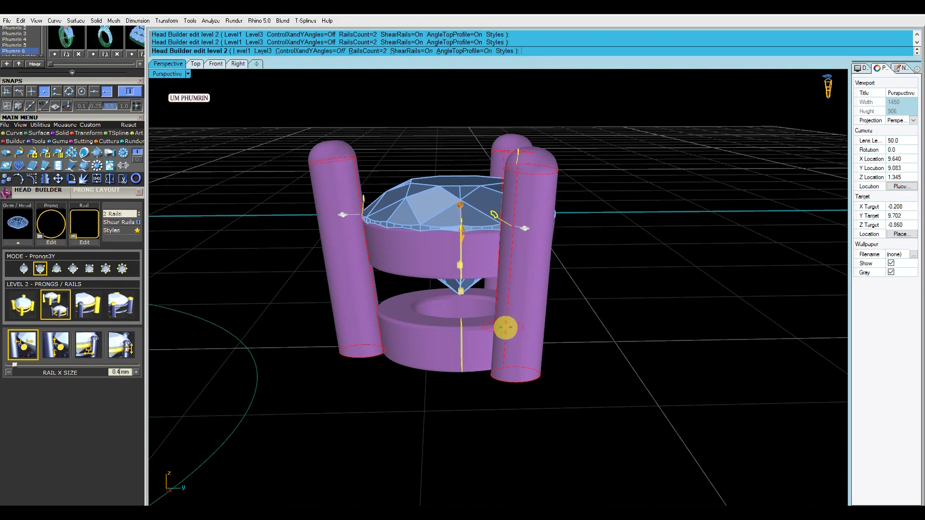
pyautogui.moveTo(506, 295); pyautogui.dragTo(372, 313, button='right')
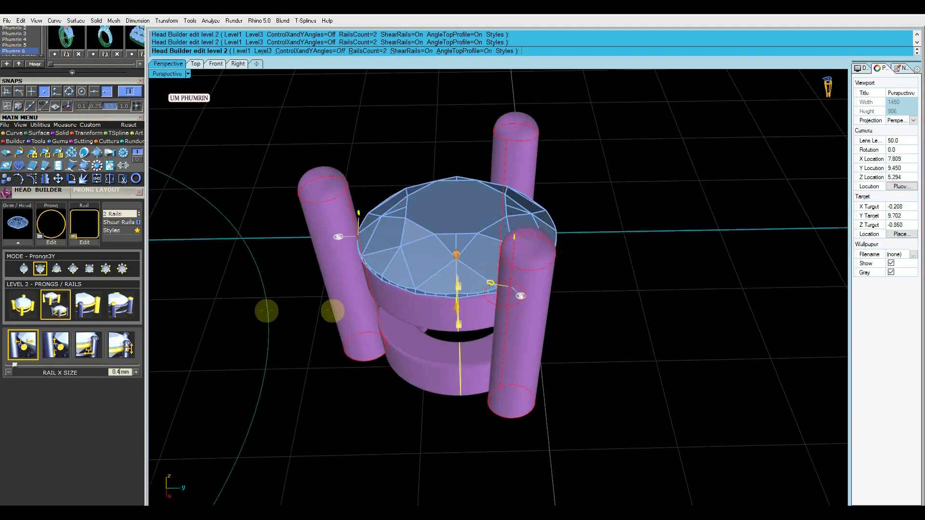
pyautogui.moveTo(446, 254); pyautogui.dragTo(424, 289, button='right')
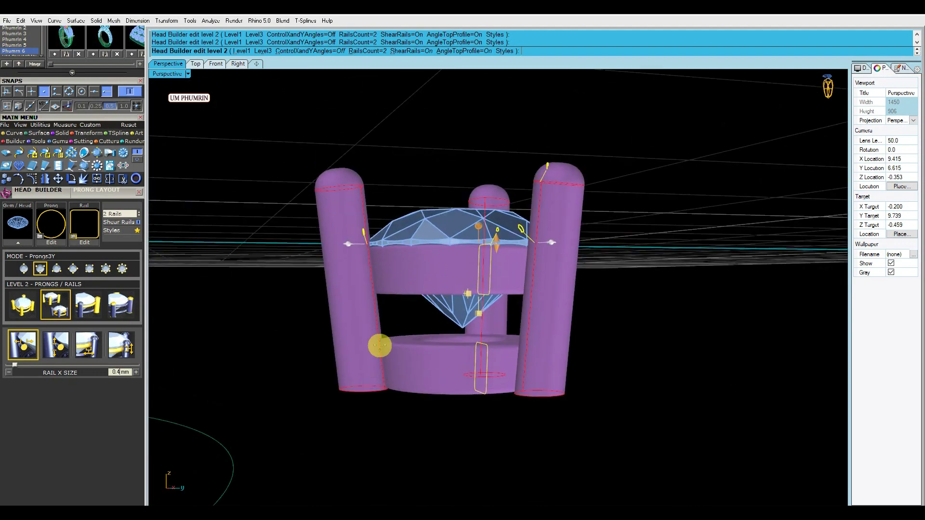
pyautogui.click(28, 311)
pyautogui.moveTo(392, 285)
pyautogui.mouseDown(button='right')
pyautogui.moveTo(504, 285)
pyautogui.moveTo(548, 343)
pyautogui.moveTo(601, 248)
pyautogui.moveTo(564, 177)
pyautogui.mouseUp(button='right')
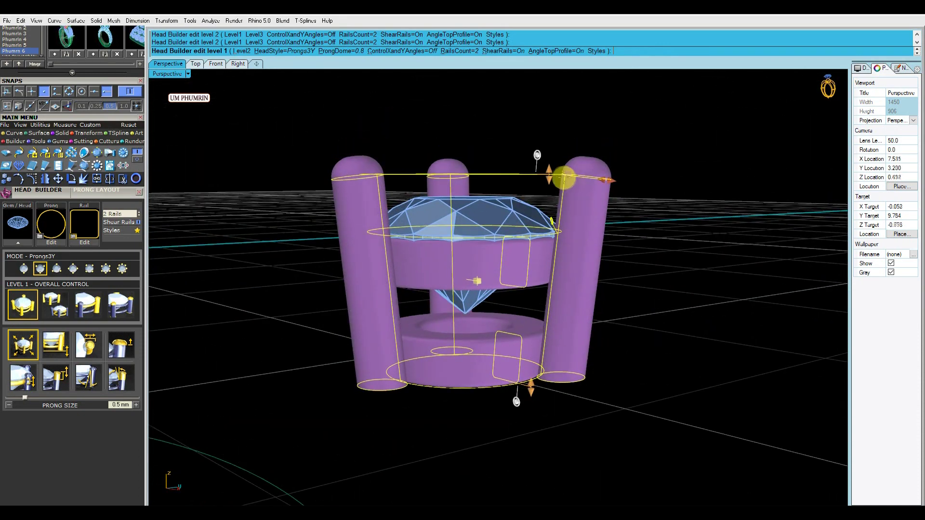
# Set the prong height above girdle to 0.43 mm and adjust the prong nudge
pyautogui.moveTo(547, 172); pyautogui.dragTo(553, 191)
pyautogui.moveTo(553, 192)
pyautogui.mouseDown(button='right')
pyautogui.moveTo(497, 210)
pyautogui.moveTo(523, 295)
pyautogui.mouseUp(button='right')
pyautogui.click(86, 346)
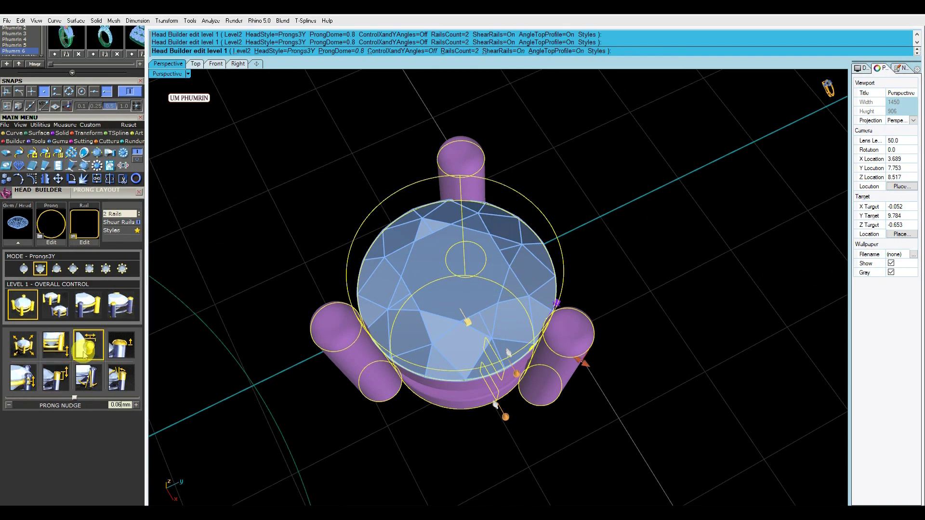
pyautogui.moveTo(210, 338)
pyautogui.mouseDown(button='right')
pyautogui.moveTo(549, 262)
pyautogui.moveTo(599, 279)
pyautogui.moveTo(516, 400)
pyautogui.mouseUp(button='right')
# Tilt the head about 5 degrees on Head Angle X and finish the head
pyautogui.click(515, 400)
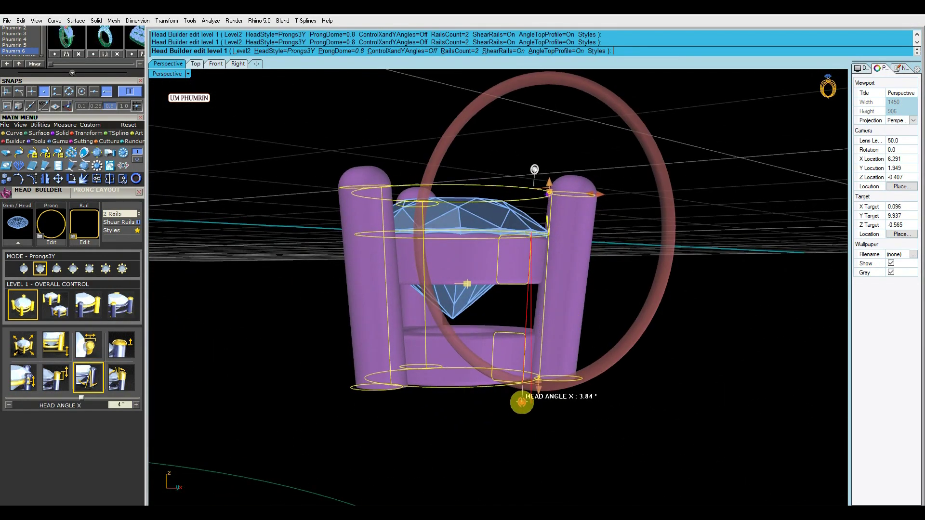
pyautogui.moveTo(605, 341)
pyautogui.mouseDown(button='right')
pyautogui.moveTo(549, 349)
pyautogui.moveTo(528, 404)
pyautogui.mouseUp(button='right')
pyautogui.moveTo(528, 404); pyautogui.dragTo(535, 396)
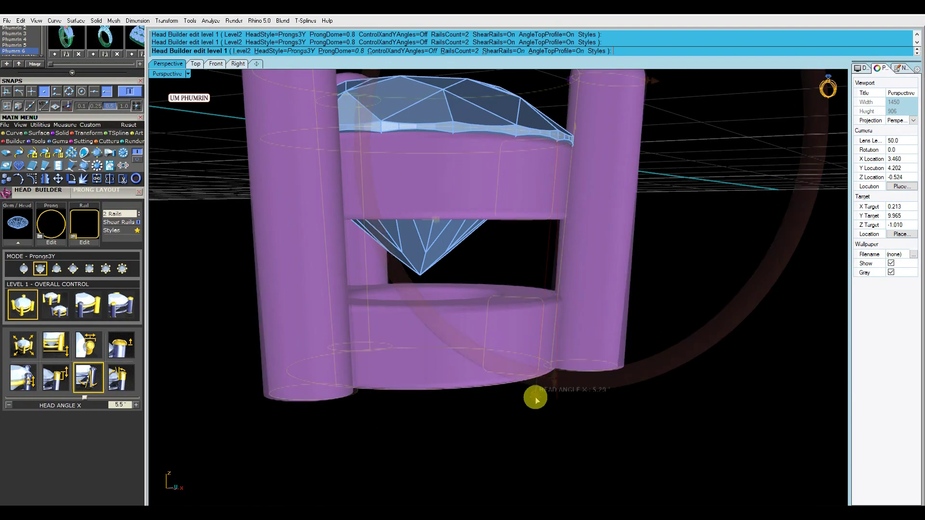
pyautogui.moveTo(533, 374)
pyautogui.mouseDown(button='right')
pyautogui.moveTo(516, 368)
pyautogui.moveTo(535, 425)
pyautogui.moveTo(528, 302)
pyautogui.moveTo(545, 314)
pyautogui.moveTo(412, 314)
pyautogui.moveTo(552, 309)
pyautogui.moveTo(533, 279)
pyautogui.moveTo(554, 306)
pyautogui.moveTo(565, 301)
pyautogui.moveTo(493, 316)
pyautogui.moveTo(479, 270)
pyautogui.moveTo(520, 264)
pyautogui.moveTo(541, 371)
pyautogui.moveTo(602, 300)
pyautogui.moveTo(577, 318)
pyautogui.mouseUp(button='right')
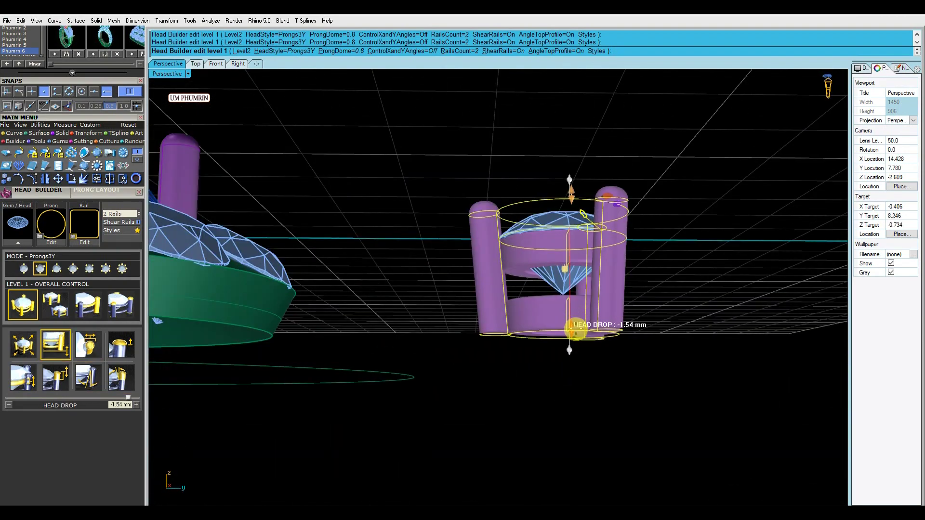
pyautogui.moveTo(577, 330)
pyautogui.mouseDown(button='right')
pyautogui.moveTo(599, 308)
pyautogui.moveTo(564, 260)
pyautogui.moveTo(592, 260)
pyautogui.moveTo(568, 289)
pyautogui.mouseUp(button='right')
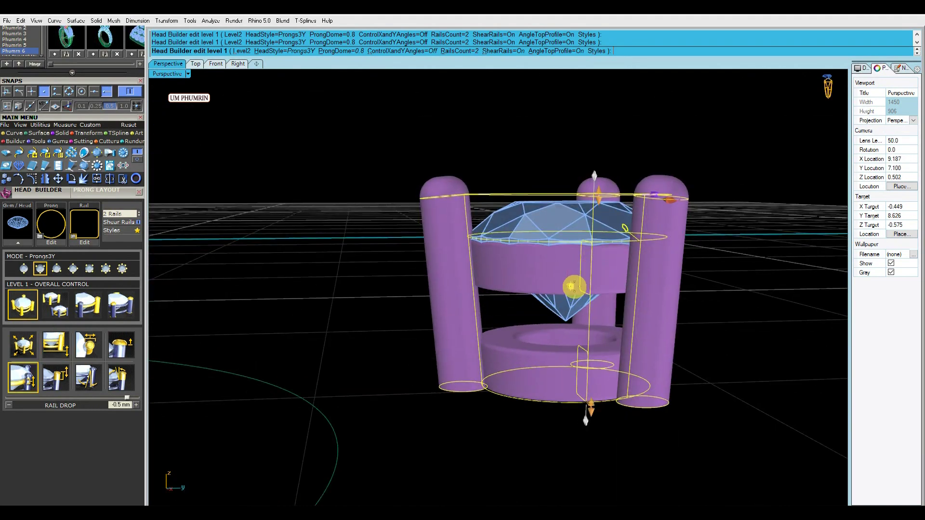
pyautogui.rightClick(573, 287)
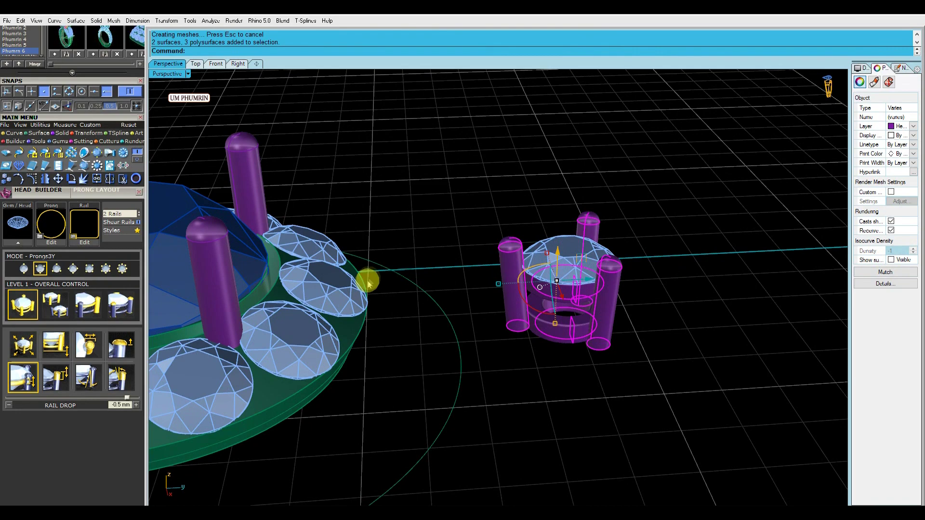
# Select the finished prong head and, in Top view, move it down toward the halo
pyautogui.scroll(3, 43, 120)
pyautogui.click(403, 130)
pyautogui.moveTo(403, 130)
pyautogui.mouseDown(button='right')
pyautogui.moveTo(446, 251)
pyautogui.moveTo(483, 243)
pyautogui.mouseUp(button='right')
pyautogui.click(487, 260)
pyautogui.moveTo(527, 309); pyautogui.dragTo(415, 287, button='right')
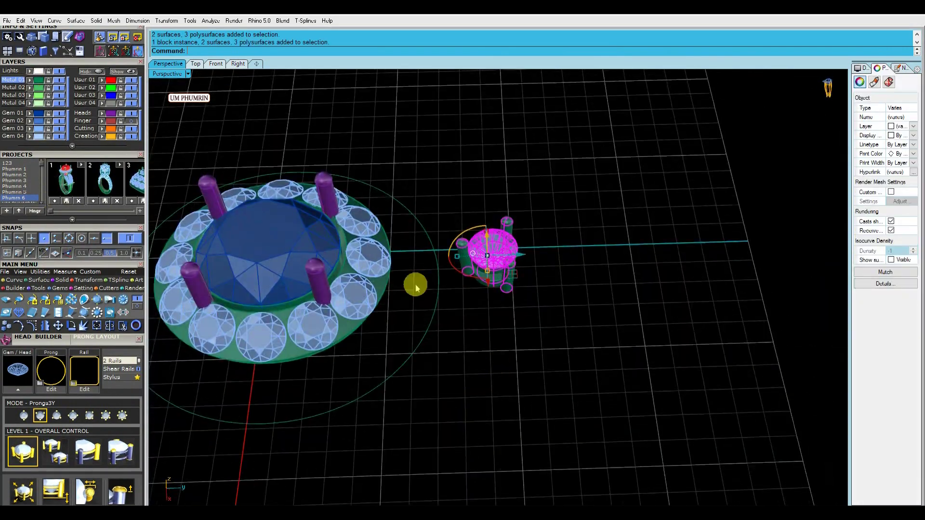
pyautogui.click(201, 74)
pyautogui.scroll(-3, 522, 268)
pyautogui.scroll(3, 481, 145)
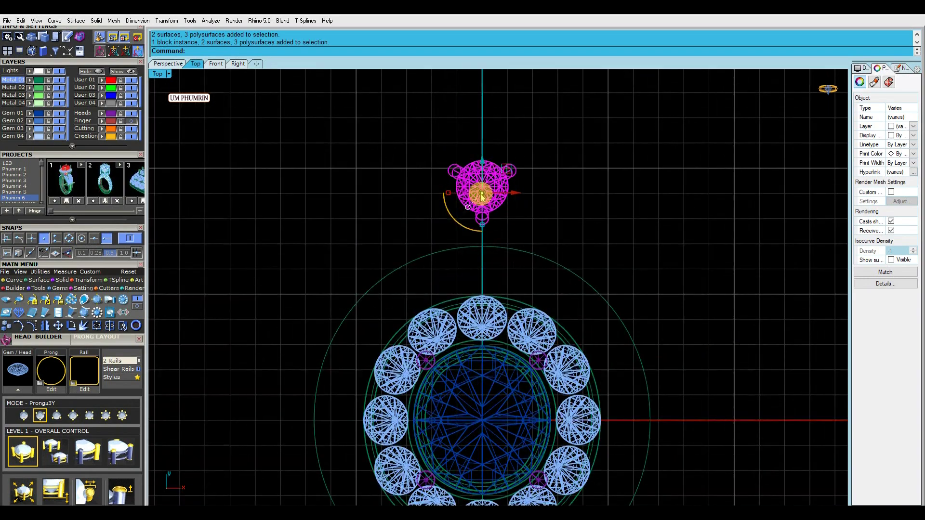
pyautogui.scroll(-3, 496, 209)
pyautogui.scroll(3, 485, 184)
pyautogui.moveTo(479, 180); pyautogui.dragTo(491, 261)
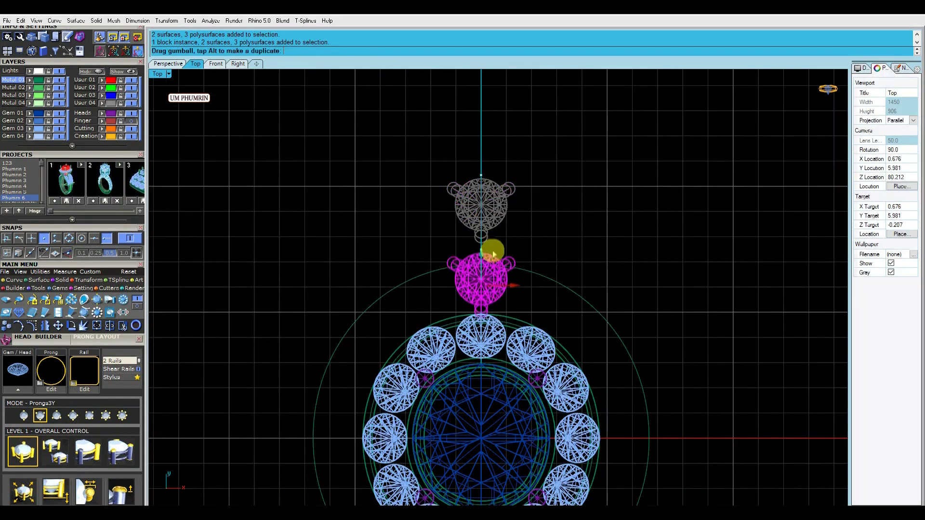
# In Right view, lower the head to halo stone level and tilt it outward
pyautogui.click(217, 65)
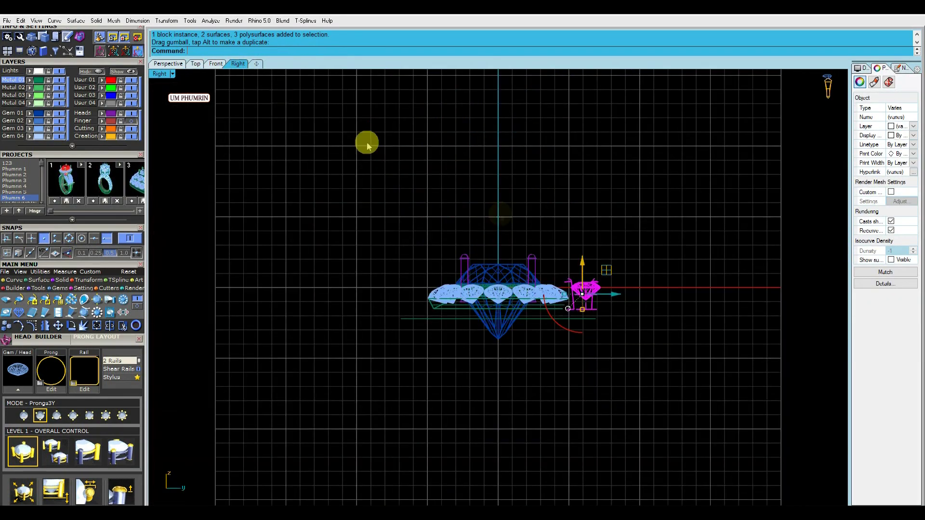
pyautogui.scroll(5, 626, 264)
pyautogui.moveTo(635, 231)
pyautogui.mouseDown()
pyautogui.moveTo(641, 309)
pyautogui.moveTo(653, 341)
pyautogui.mouseUp()
pyautogui.scroll(2, 598, 333)
pyautogui.moveTo(596, 362)
pyautogui.mouseDown()
pyautogui.moveTo(664, 339)
pyautogui.moveTo(584, 348)
pyautogui.mouseUp()
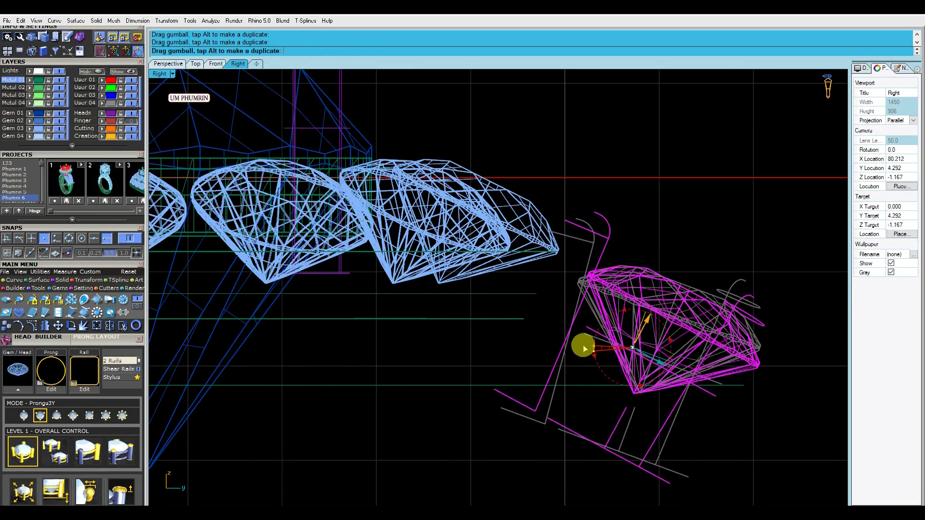
pyautogui.scroll(-3, 609, 289)
pyautogui.scroll(3, 638, 313)
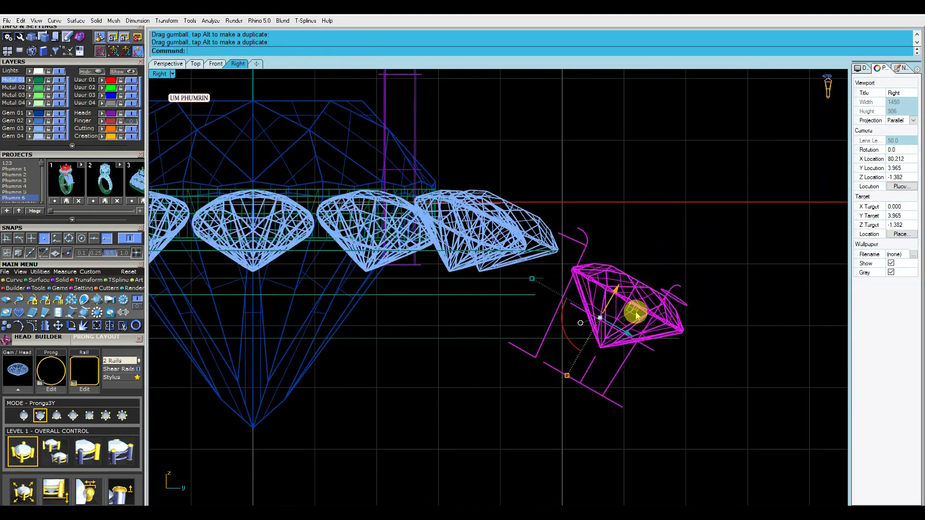
pyautogui.click(635, 314)
pyautogui.moveTo(632, 307); pyautogui.dragTo(635, 292)
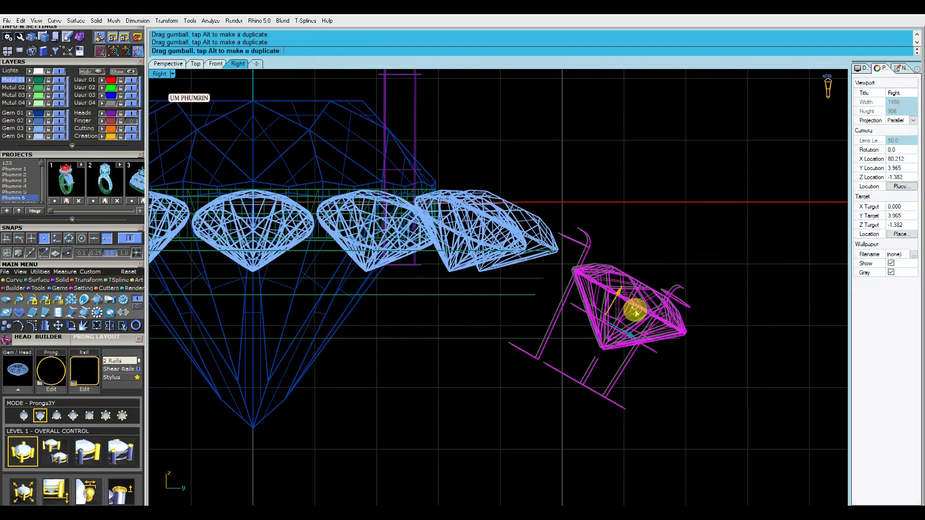
# Check the leaning head in shaded display, then return to Top and perspective views
pyautogui.rightClick(186, 62)
pyautogui.click(187, 64)
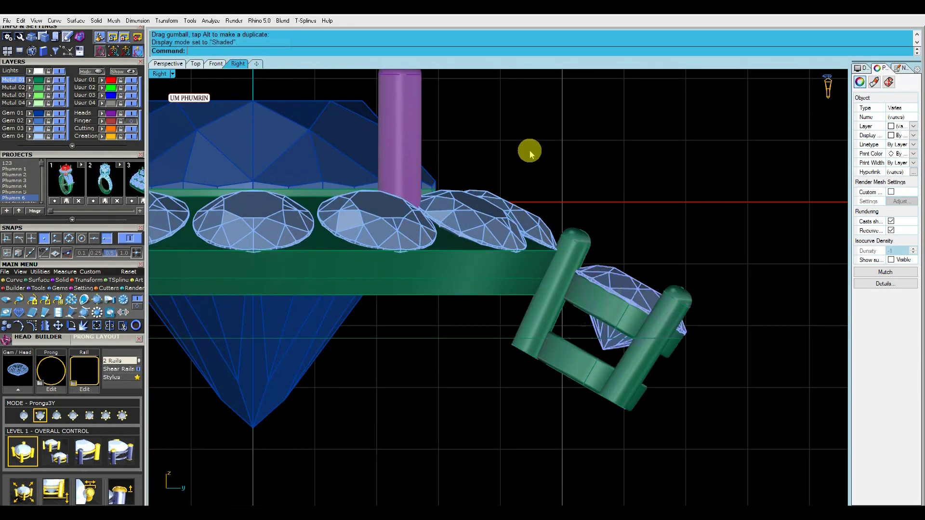
pyautogui.click(205, 70)
pyautogui.scroll(1, 481, 200)
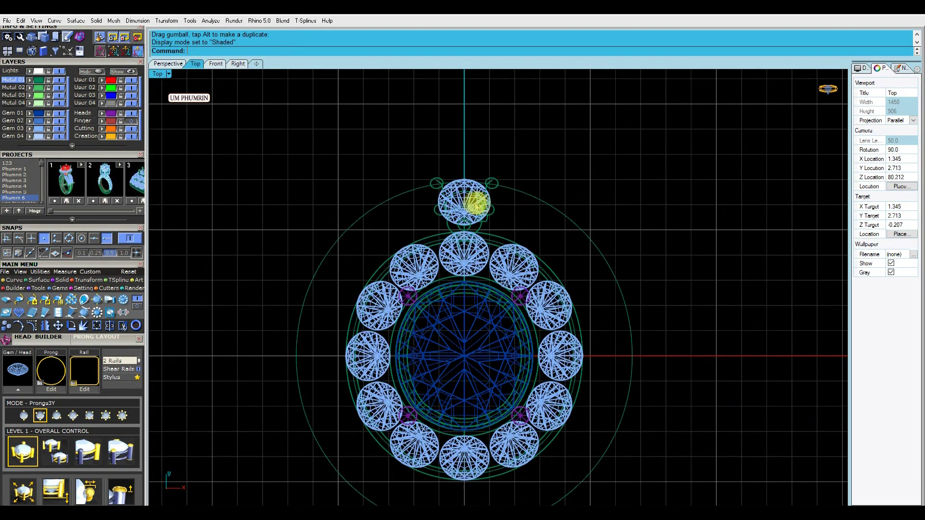
pyautogui.click(481, 202)
pyautogui.scroll(2, 481, 204)
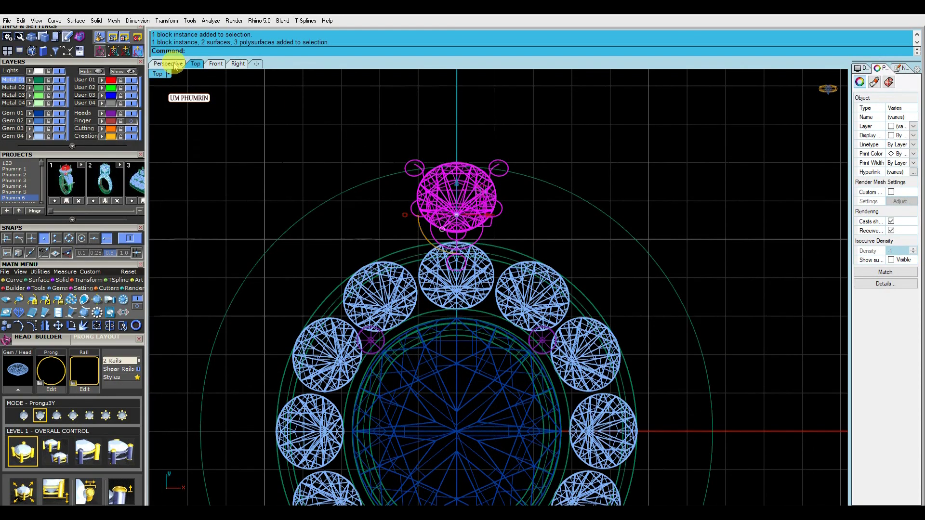
pyautogui.click(174, 67)
pyautogui.moveTo(512, 198)
pyautogui.mouseDown(button='right')
pyautogui.moveTo(503, 223)
pyautogui.moveTo(415, 264)
pyautogui.moveTo(512, 244)
pyautogui.moveTo(511, 215)
pyautogui.moveTo(528, 218)
pyautogui.moveTo(519, 245)
pyautogui.moveTo(536, 223)
pyautogui.moveTo(554, 264)
pyautogui.mouseUp(button='right')
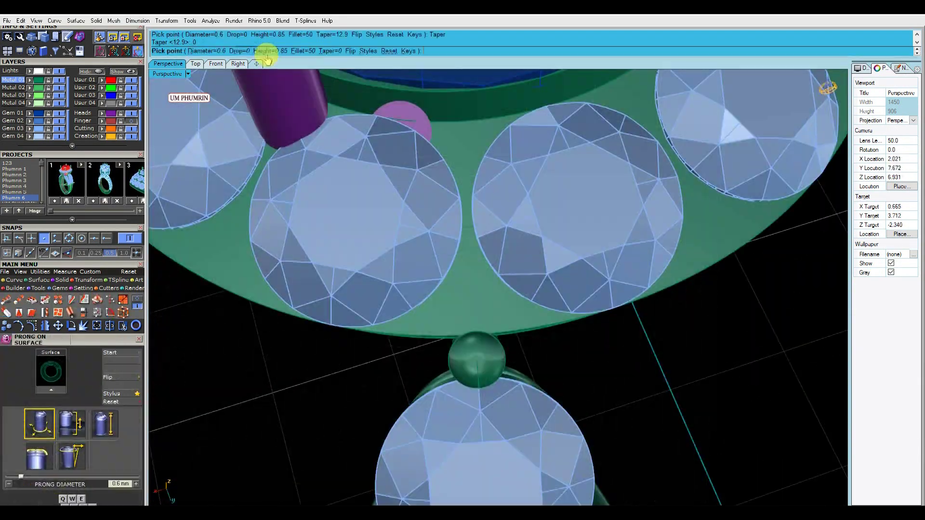
# Set the surface prongs to 0.2 drop, flipped orientation and 0.46 mm diameter
pyautogui.write('.2')
pyautogui.press('Return')
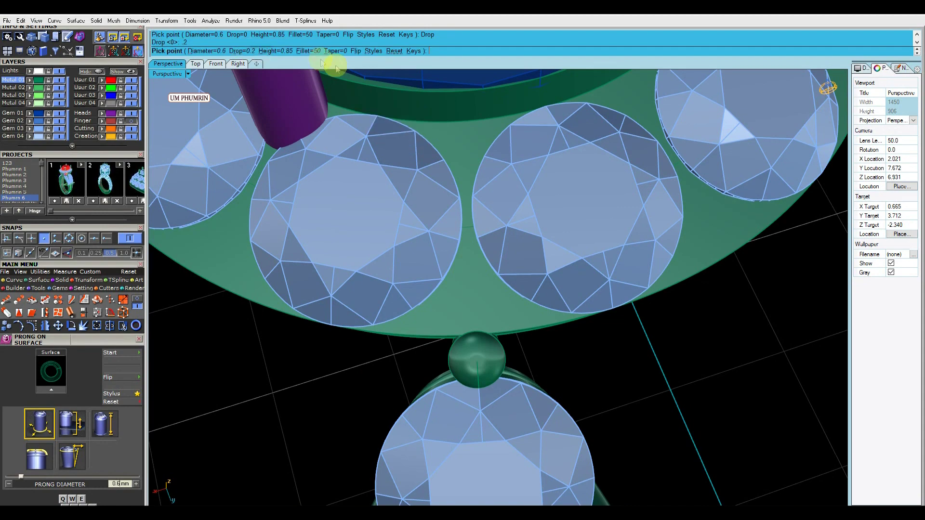
pyautogui.scroll(-3, 413, 227)
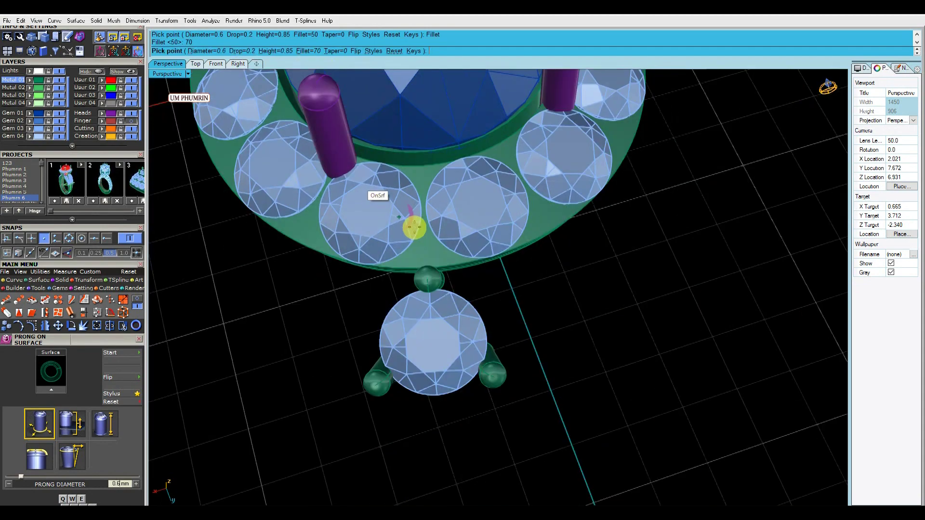
pyautogui.moveTo(413, 227); pyautogui.dragTo(450, 216, button='right')
pyautogui.scroll(3, 450, 217)
pyautogui.click(355, 51)
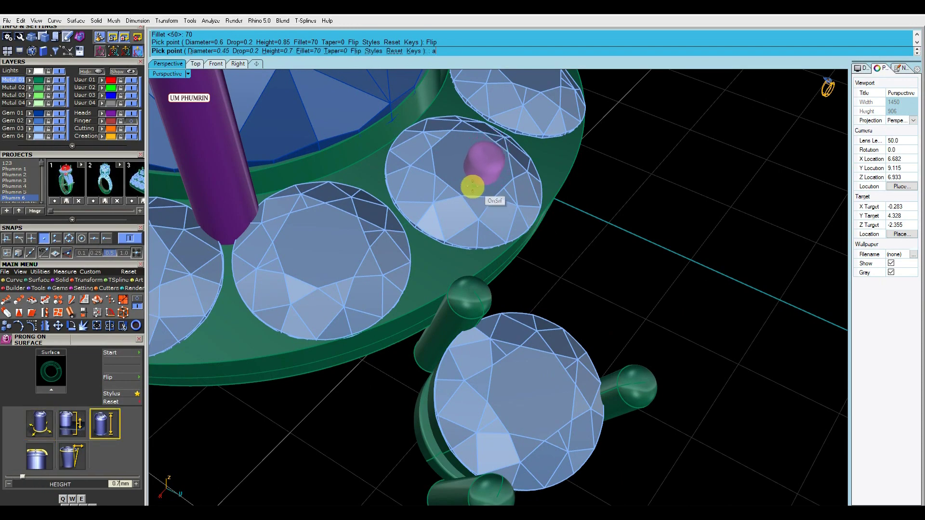
pyautogui.scroll(-3, 472, 186)
pyautogui.moveTo(472, 186)
pyautogui.mouseDown(button='right')
pyautogui.moveTo(506, 128)
pyautogui.moveTo(435, 196)
pyautogui.mouseUp(button='right')
pyautogui.scroll(3, 450, 240)
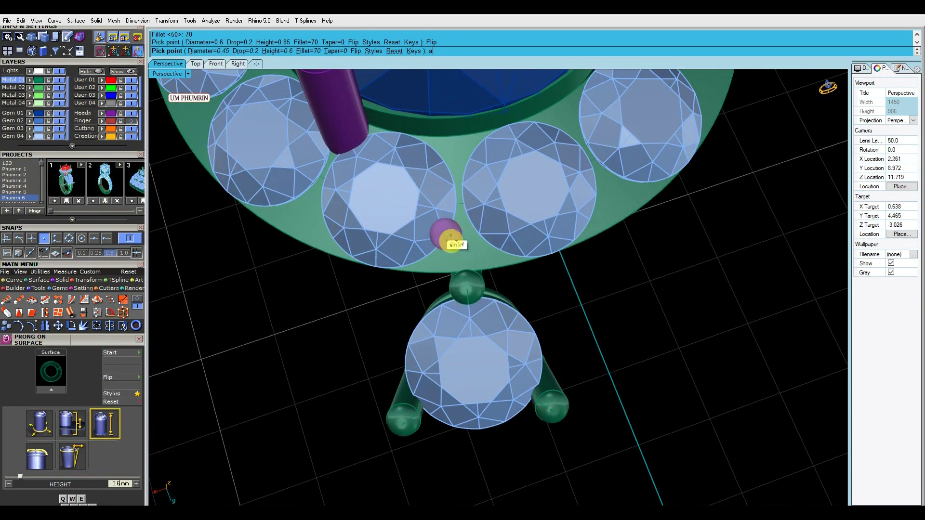
pyautogui.scroll(2, 449, 239)
pyautogui.scroll(2, 456, 248)
pyautogui.scroll(1, 452, 255)
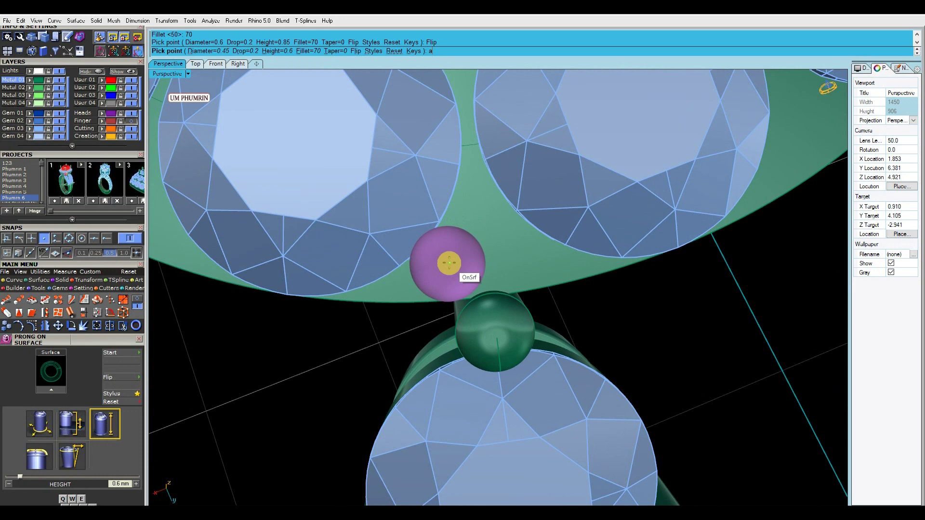
pyautogui.press('e')
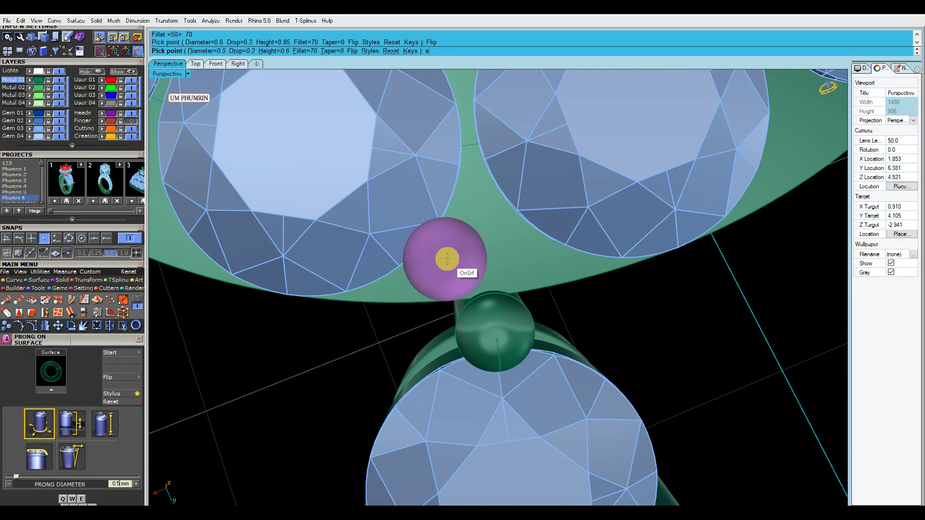
pyautogui.moveTo(447, 258); pyautogui.dragTo(448, 255, button='right')
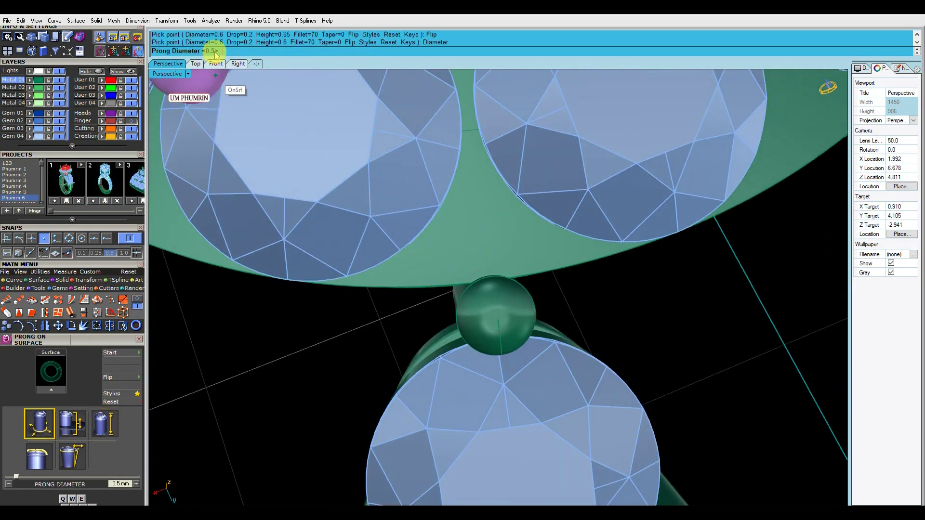
pyautogui.write('46')
pyautogui.press('Return')
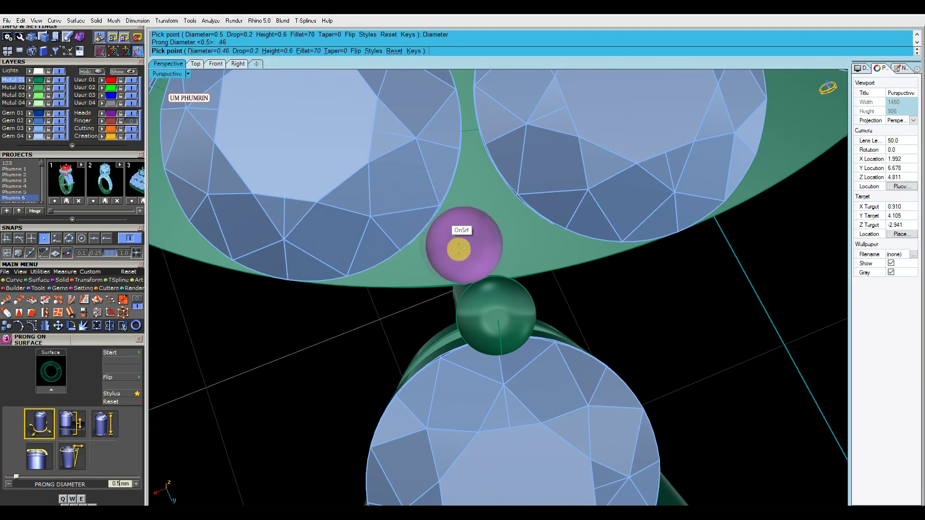
# Place two bead prongs in neighbouring gaps between the halo stones
pyautogui.click(445, 251)
pyautogui.keyDown('shift'); pyautogui.moveTo(532, 241); pyautogui.dragTo(498, 237, button='right'); pyautogui.keyUp('shift')
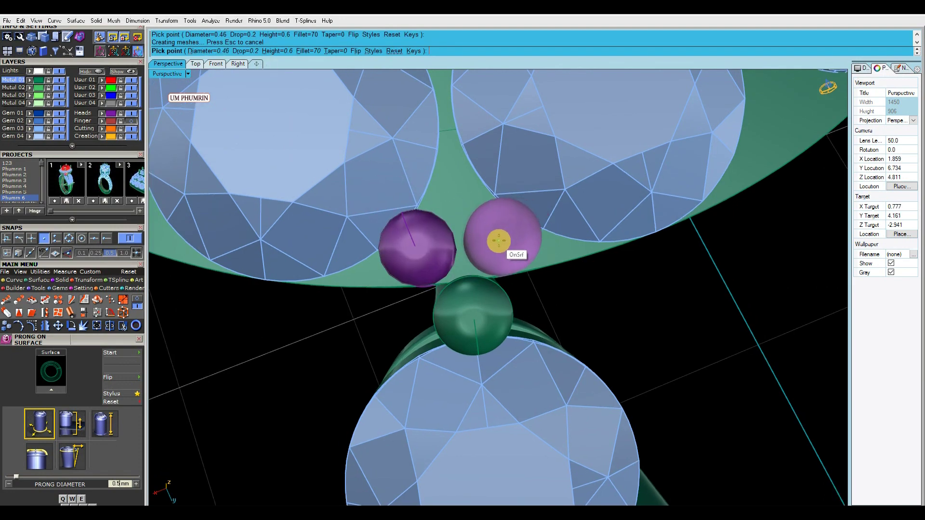
pyautogui.click(500, 237)
pyautogui.scroll(-3, 499, 237)
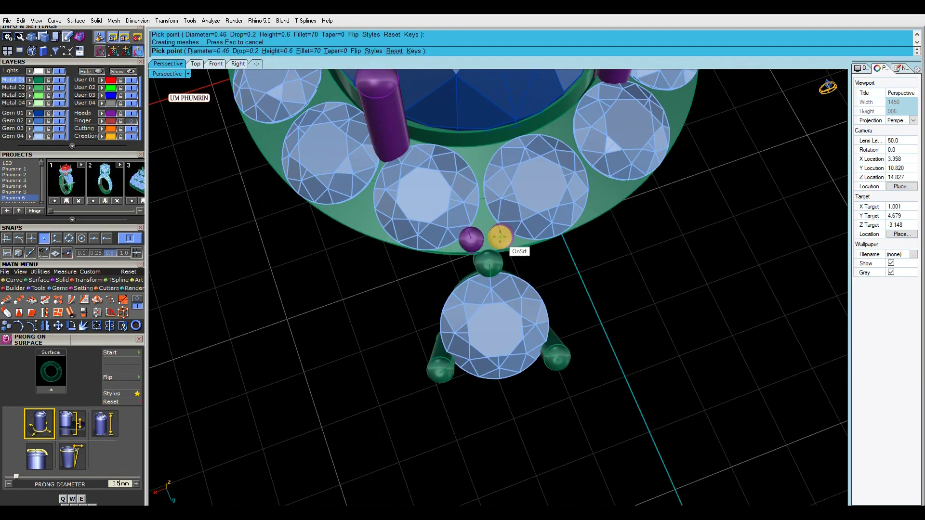
pyautogui.scroll(2, 464, 159)
pyautogui.scroll(2, 480, 180)
pyautogui.scroll(2, 476, 174)
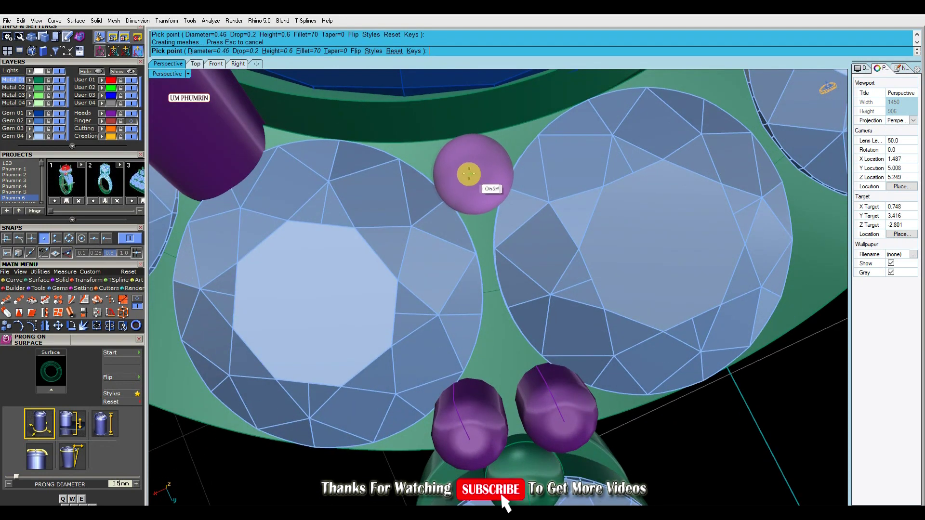
# Change the prong diameter to 0.5 mm and place the third bead prong
pyautogui.click(224, 52)
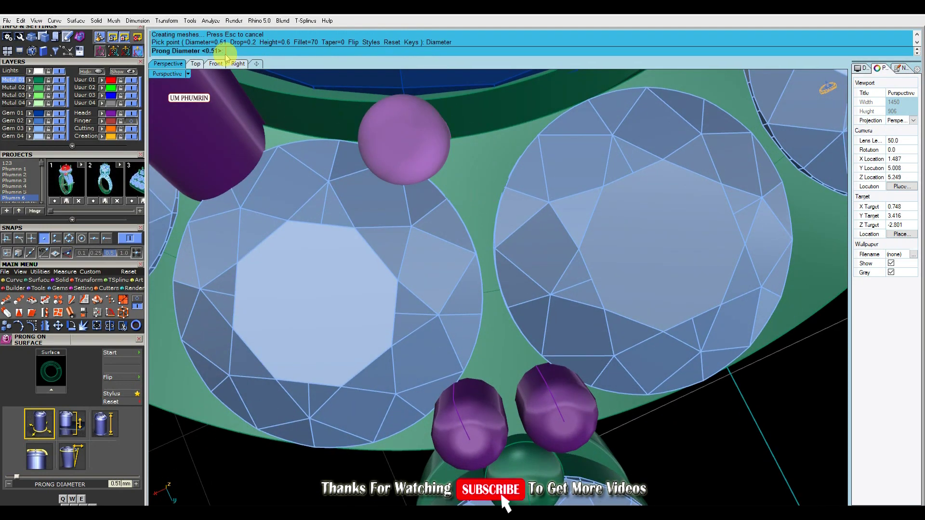
pyautogui.write('.5')
pyautogui.press('Return')
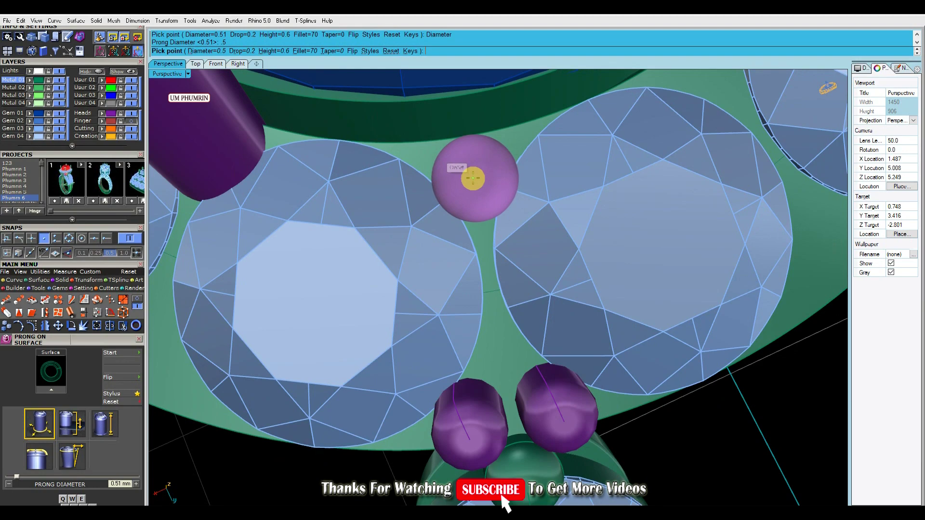
pyautogui.click(470, 179)
pyautogui.press('Return')
# Orbit out to view the whole ring and select the side stone head
pyautogui.scroll(-5, 499, 212)
pyautogui.moveTo(499, 213)
pyautogui.mouseDown(button='right')
pyautogui.moveTo(564, 161)
pyautogui.moveTo(564, 148)
pyautogui.moveTo(693, 338)
pyautogui.mouseUp(button='right')
pyautogui.moveTo(694, 338); pyautogui.dragTo(573, 183)
pyautogui.moveTo(573, 183)
pyautogui.mouseDown(button='right')
pyautogui.moveTo(557, 262)
pyautogui.moveTo(461, 276)
pyautogui.mouseUp(button='right')
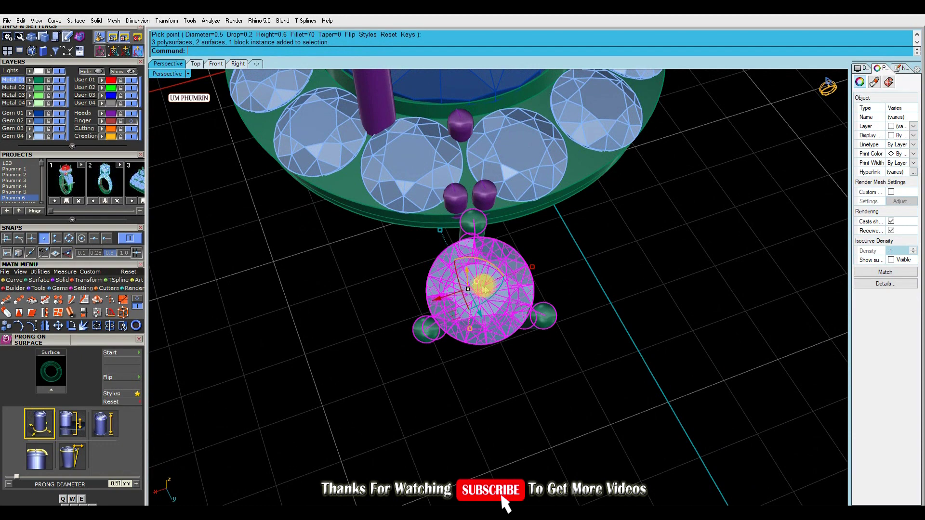
# Window-select the side head, its bead prongs and the ring curve, then nudge the group into position
pyautogui.moveTo(613, 373); pyautogui.dragTo(371, 226)
pyautogui.moveTo(386, 235); pyautogui.dragTo(492, 301, button='right')
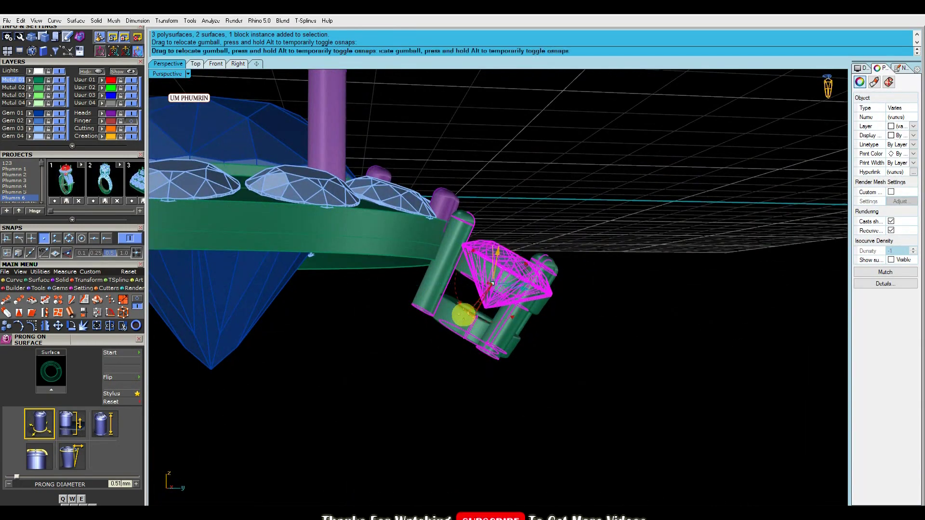
pyautogui.moveTo(463, 314); pyautogui.dragTo(459, 306)
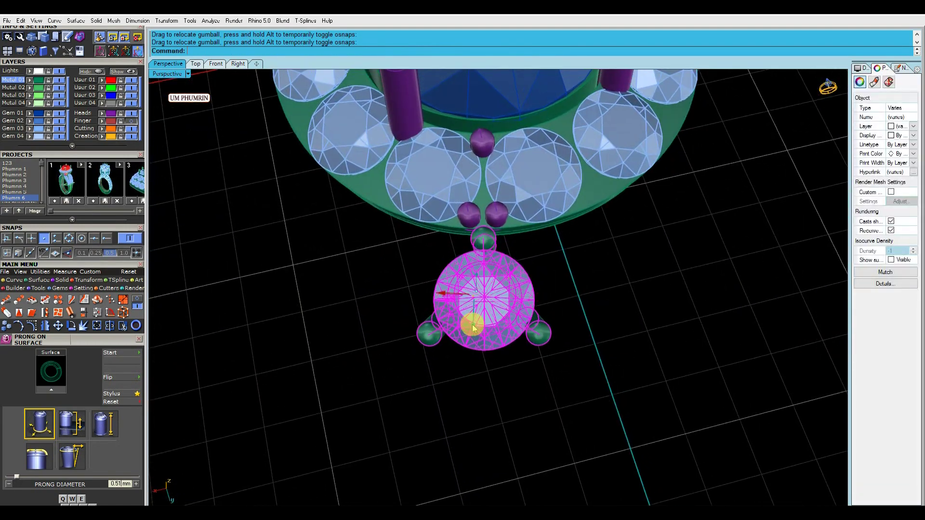
pyautogui.moveTo(472, 328); pyautogui.dragTo(490, 264)
pyautogui.moveTo(439, 291)
pyautogui.mouseDown()
pyautogui.moveTo(503, 288)
pyautogui.moveTo(443, 295)
pyautogui.mouseUp()
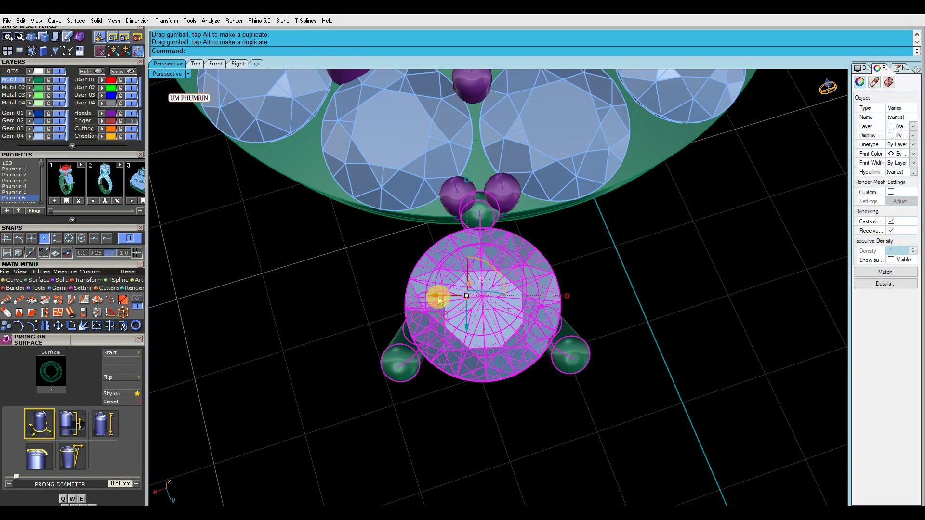
pyautogui.scroll(-3, 501, 290)
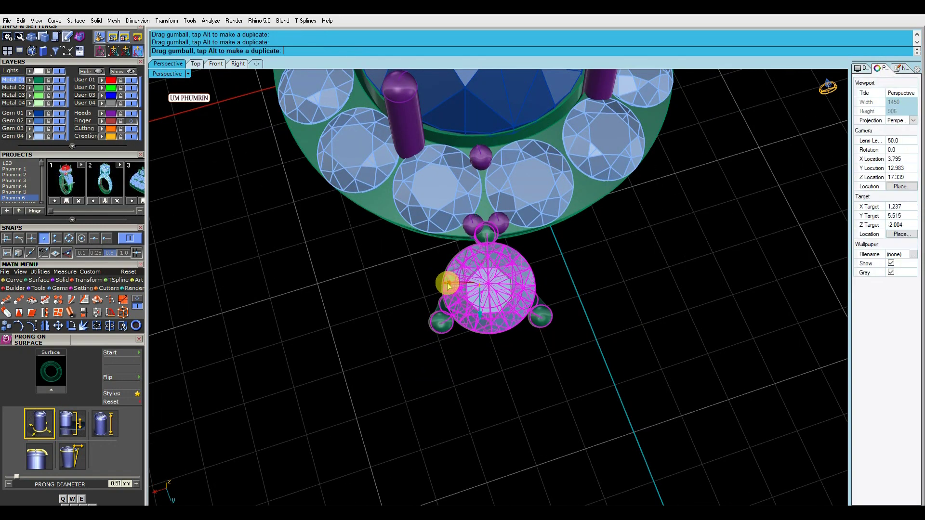
pyautogui.moveTo(444, 279); pyautogui.dragTo(529, 268, button='right')
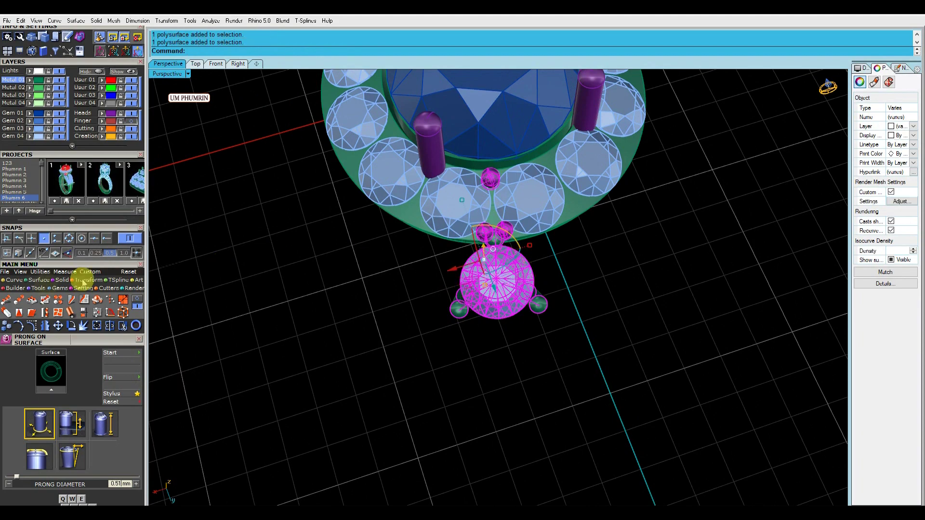
pyautogui.click(6, 300)
# Finish a first array of 12 side-setting copies along the ring curve and inspect it
pyautogui.scroll(3, 495, 207)
pyautogui.click(479, 241)
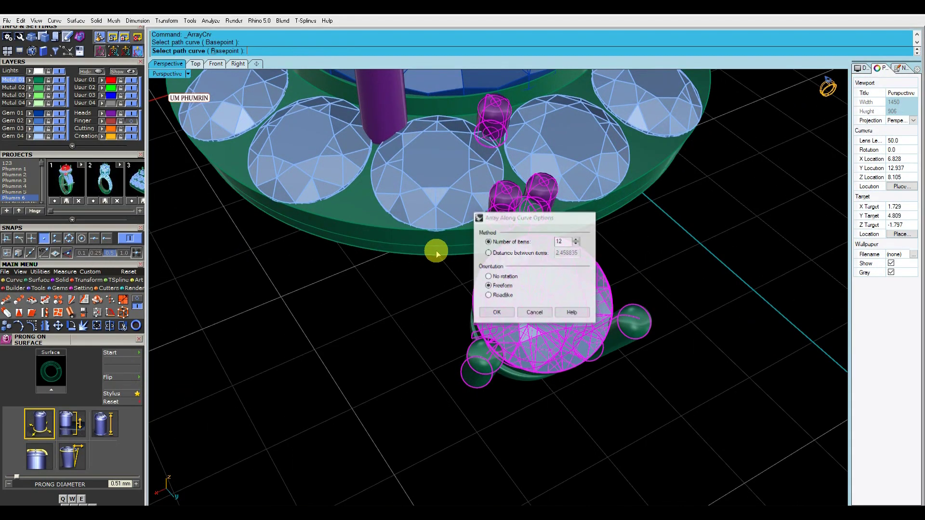
pyautogui.press('Return')
pyautogui.scroll(-2, 526, 299)
pyautogui.scroll(-4, 583, 293)
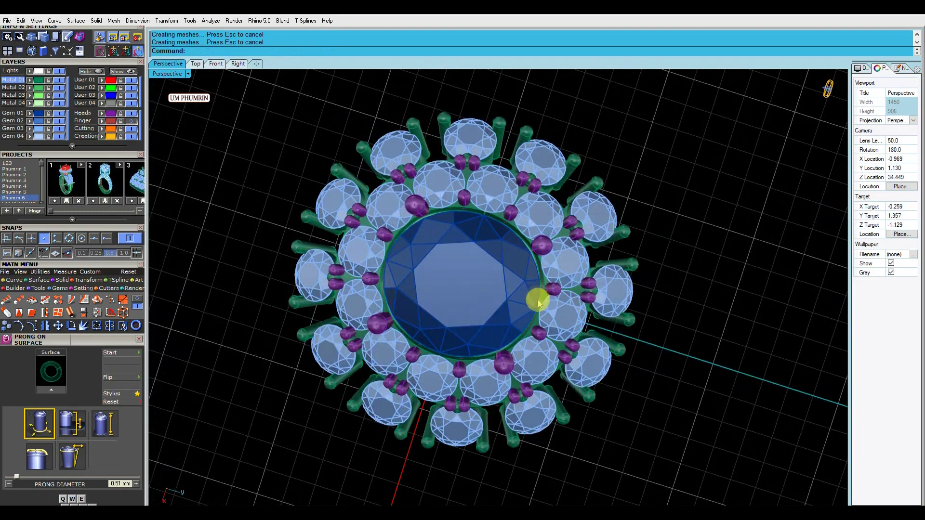
pyautogui.moveTo(538, 303); pyautogui.dragTo(545, 277, button='right')
pyautogui.scroll(-2, 584, 223)
pyautogui.scroll(5, 599, 230)
pyautogui.click(600, 230)
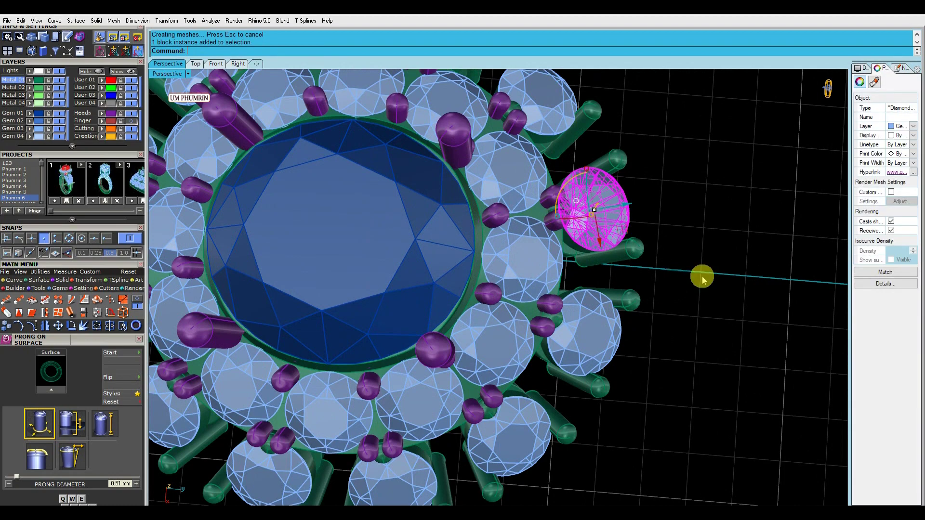
pyautogui.click(601, 157)
pyautogui.scroll(-3, 562, 231)
pyautogui.moveTo(562, 232)
pyautogui.keyDown('shift'); pyautogui.mouseDown(button='right')
pyautogui.moveTo(523, 233)
pyautogui.moveTo(560, 265)
pyautogui.moveTo(550, 261)
pyautogui.mouseUp(button='right'); pyautogui.keyUp('shift')
# Undo that array and the side-setting edits, then reselect the side stone and prongs
pyautogui.hotkey('ctrl', 'z')
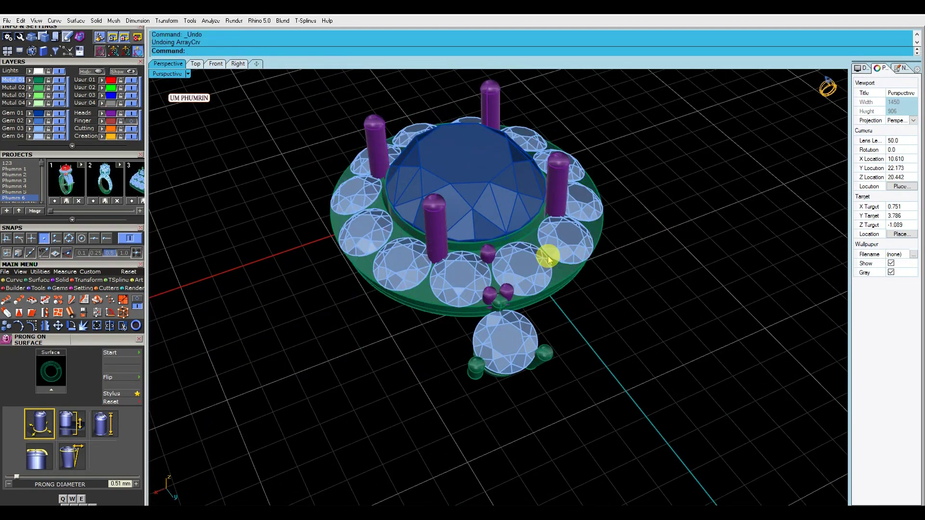
pyautogui.hotkey('ctrl', 'z')
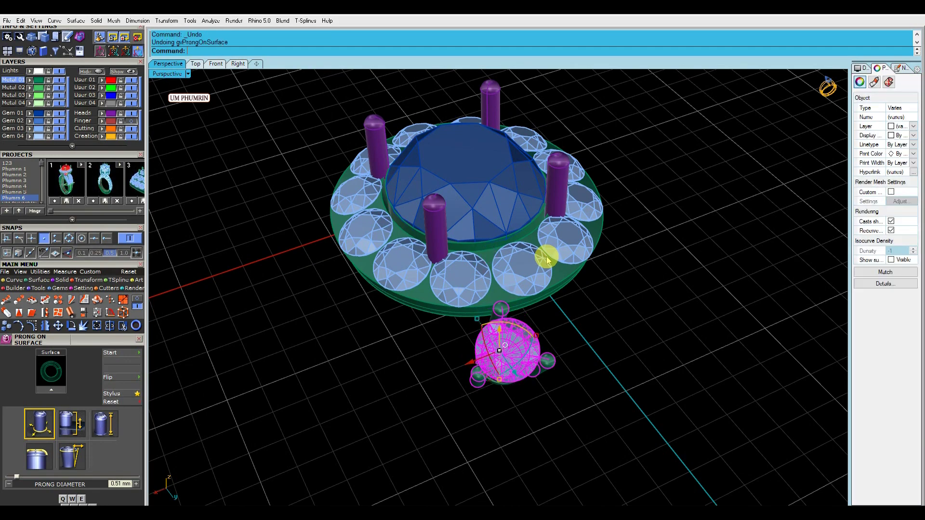
pyautogui.hotkey('ctrl', 'z')
pyautogui.press('Escape')
pyautogui.moveTo(651, 300); pyautogui.dragTo(594, 260, button='right')
pyautogui.scroll(3, 502, 260)
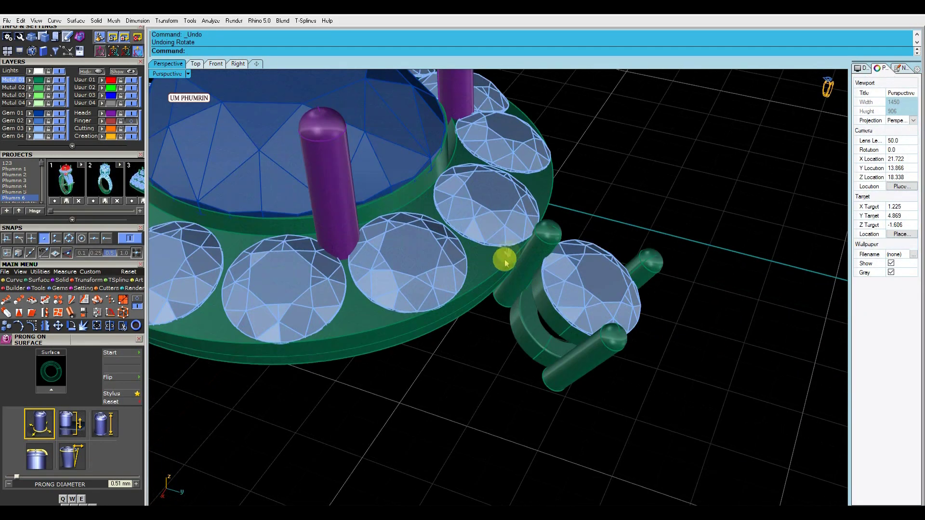
pyautogui.scroll(3, 654, 332)
pyautogui.moveTo(538, 246); pyautogui.dragTo(537, 242)
pyautogui.moveTo(538, 242)
pyautogui.mouseDown(button='right')
pyautogui.moveTo(546, 320)
pyautogui.moveTo(493, 306)
pyautogui.mouseUp(button='right')
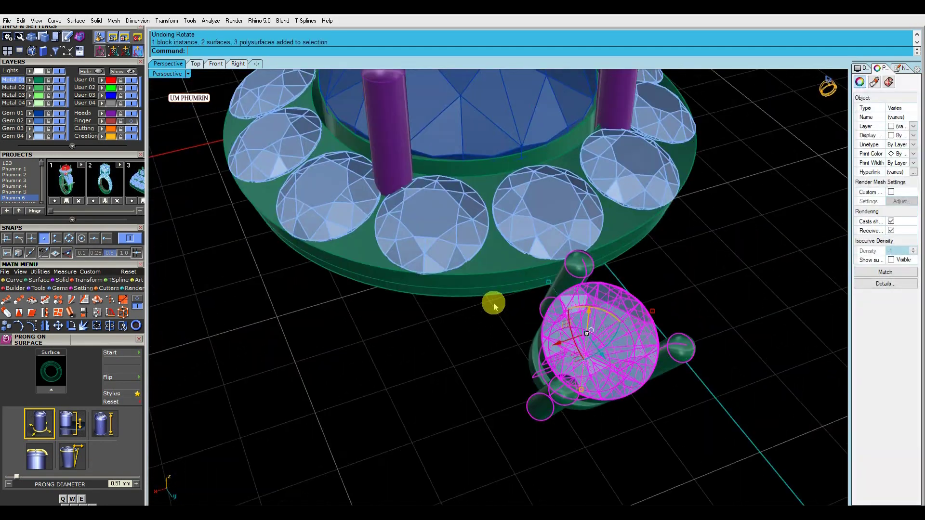
# Array the side stone and prongs along the ring curve
pyautogui.click(19, 299)
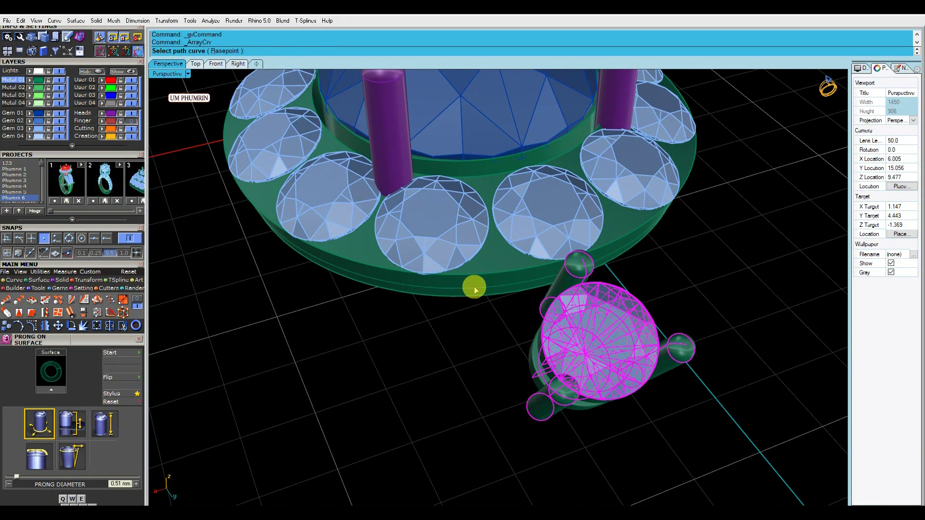
pyautogui.click(472, 284)
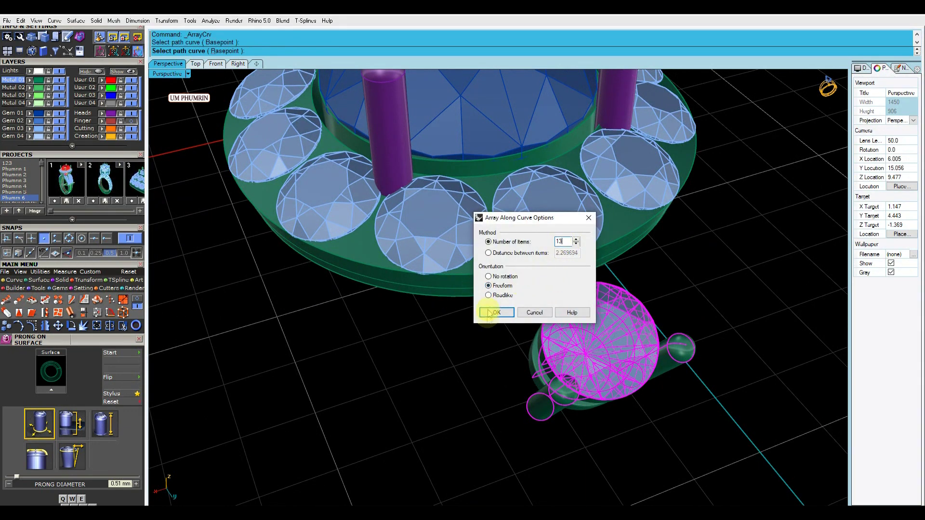
pyautogui.click(490, 314)
pyautogui.press('Escape')
pyautogui.moveTo(524, 305)
pyautogui.mouseDown(button='right')
pyautogui.moveTo(582, 284)
pyautogui.moveTo(584, 311)
pyautogui.mouseUp(button='right')
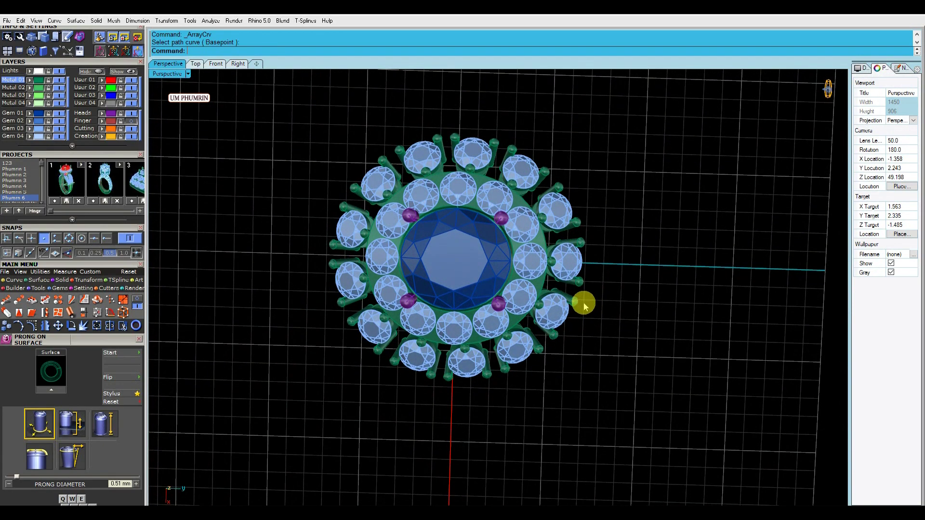
# Undo that array and re-run Array Along Curve on the ring with 18 items
pyautogui.hotkey('ctrl', 'z')
pyautogui.scroll(4, 626, 332)
pyautogui.moveTo(652, 352); pyautogui.dragTo(580, 289, button='right')
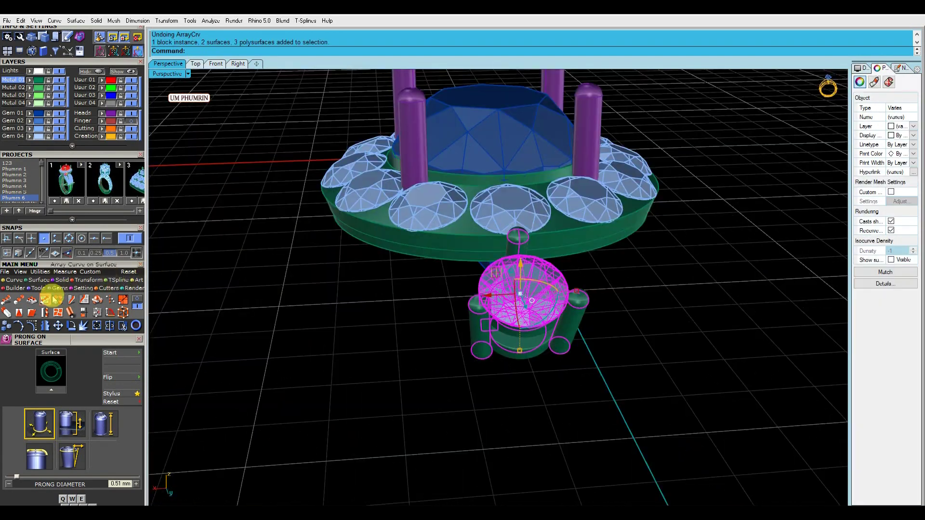
pyautogui.click(11, 303)
pyautogui.click(462, 249)
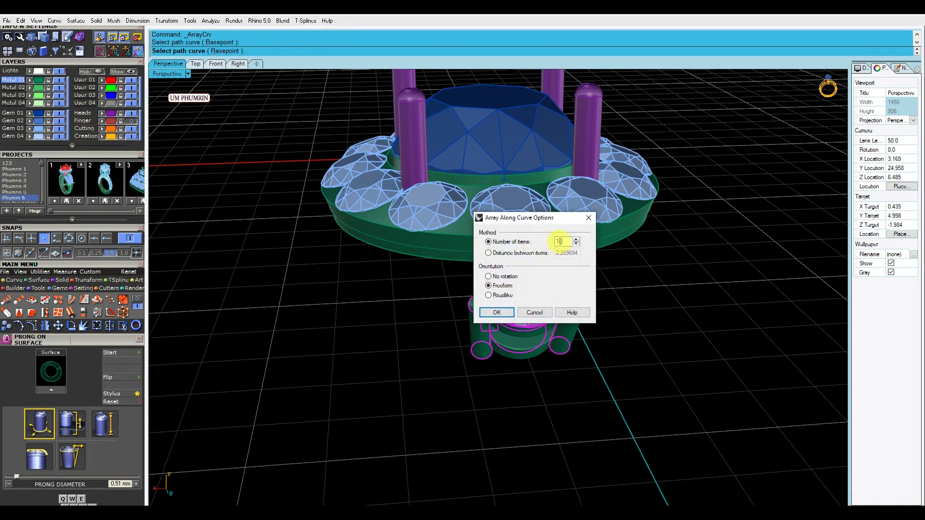
pyautogui.click(496, 312)
pyautogui.moveTo(495, 305)
pyautogui.mouseDown(button='right')
pyautogui.moveTo(541, 258)
pyautogui.moveTo(627, 302)
pyautogui.moveTo(619, 308)
pyautogui.moveTo(599, 314)
pyautogui.moveTo(659, 198)
pyautogui.moveTo(480, 297)
pyautogui.moveTo(528, 321)
pyautogui.mouseUp(button='right')
# Place three bead prongs on the ring surface between inner halo stones
pyautogui.press('Return')
pyautogui.click(476, 335)
pyautogui.scroll(3, 502, 335)
pyautogui.scroll(3, 513, 331)
pyautogui.scroll(2, 511, 310)
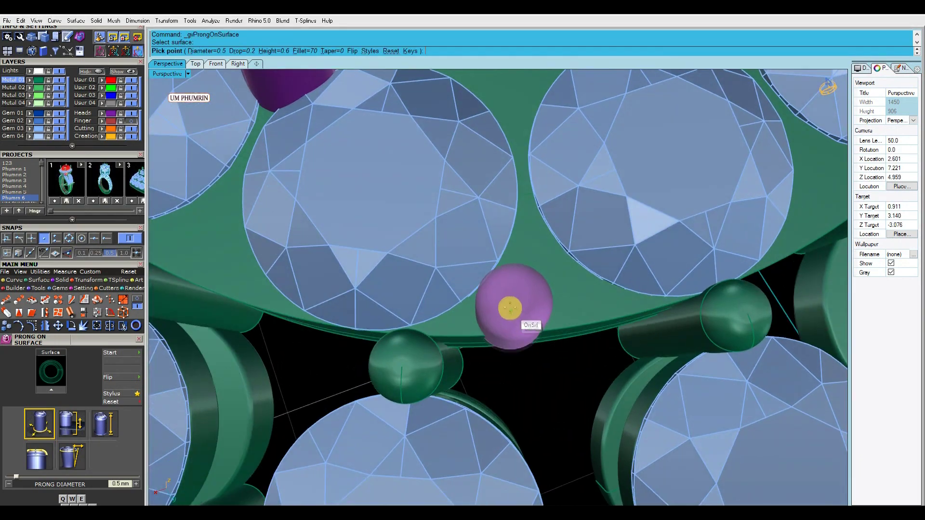
pyautogui.moveTo(510, 310); pyautogui.dragTo(499, 312, button='right')
pyautogui.click(529, 314)
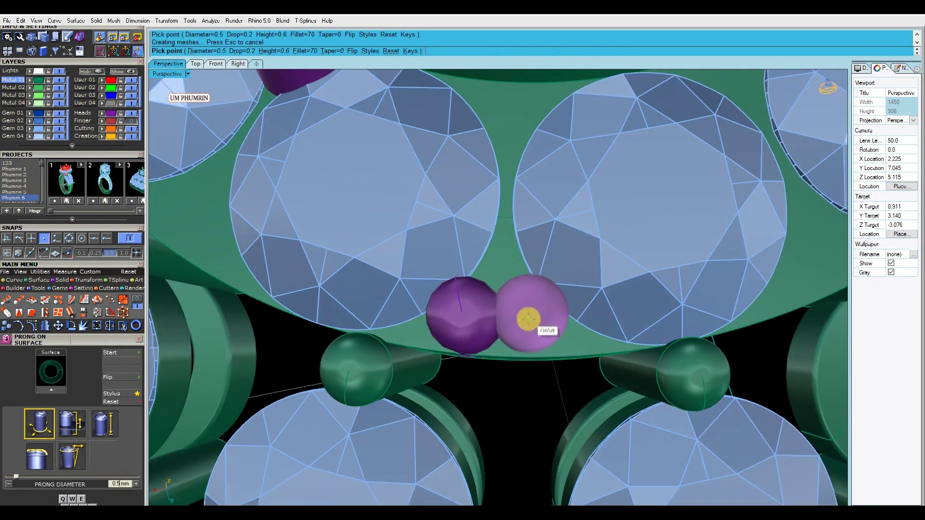
pyautogui.click(533, 322)
pyautogui.moveTo(533, 323); pyautogui.dragTo(515, 221, button='right')
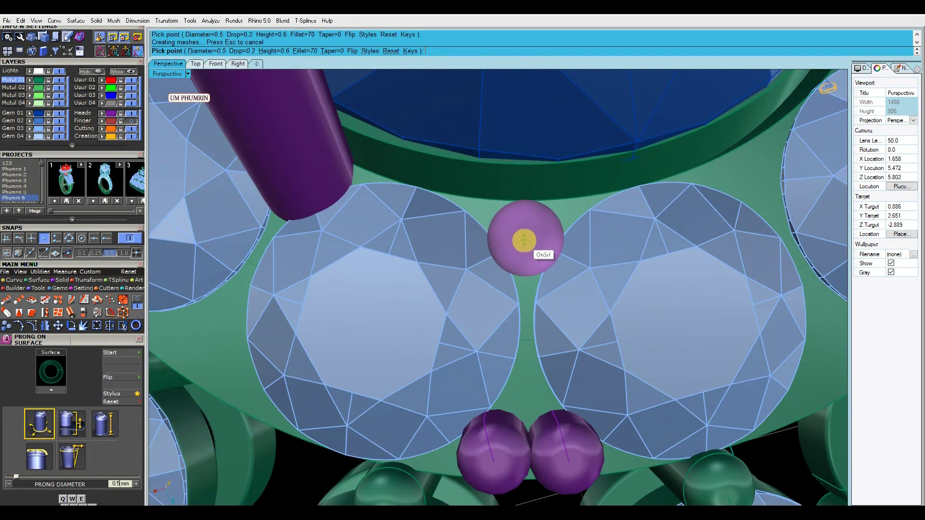
pyautogui.click(524, 240)
pyautogui.press('Return')
# Array the three bead prongs along the ring curve around the whole ring
pyautogui.scroll(-3, 559, 383)
pyautogui.scroll(-3, 558, 383)
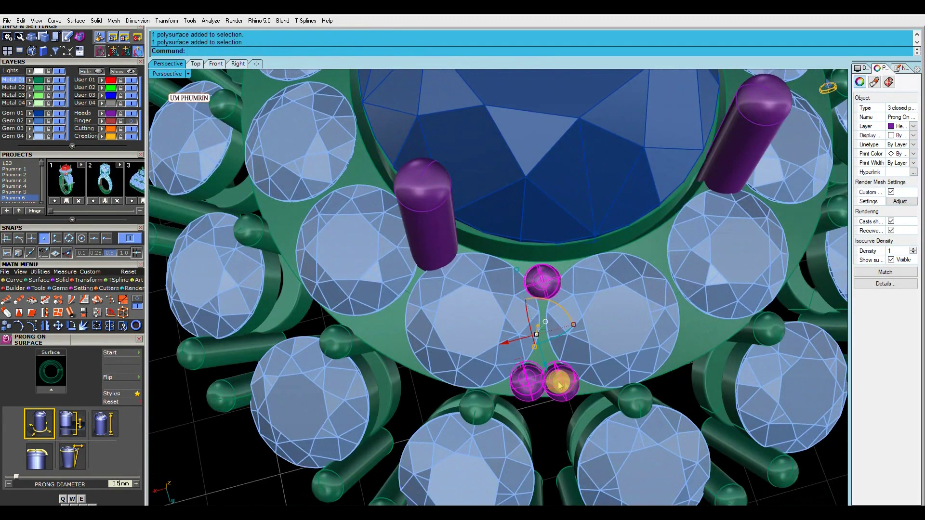
pyautogui.click(12, 302)
pyautogui.scroll(3, 566, 330)
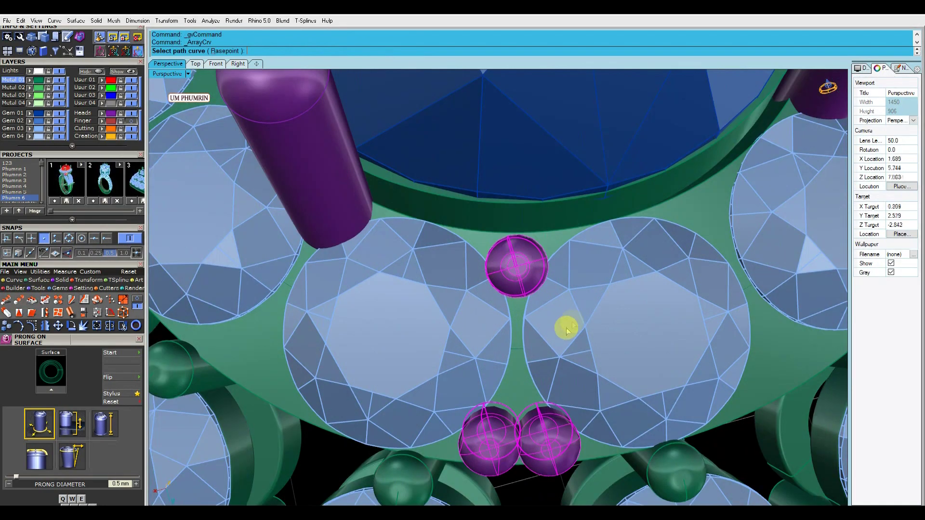
pyautogui.click(519, 352)
pyautogui.press('Return')
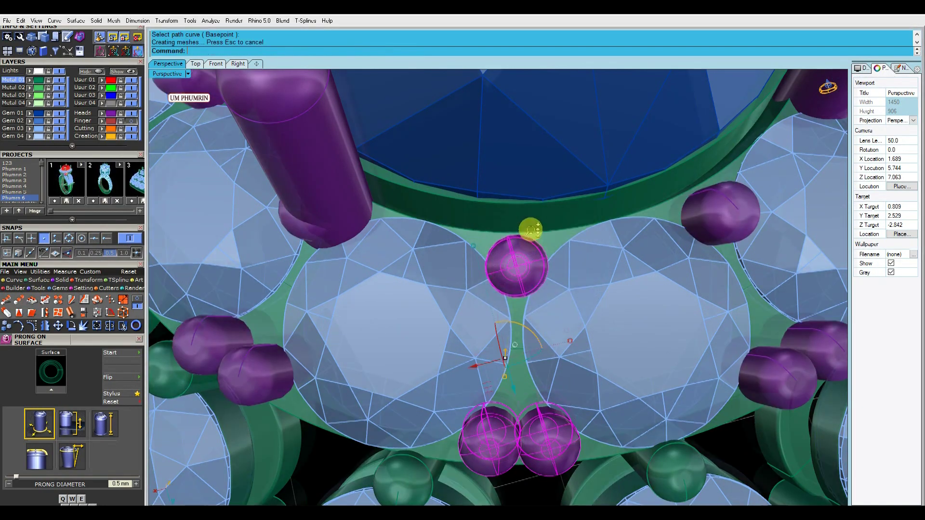
pyautogui.scroll(-10, 528, 229)
# Select all the bead prongs and group them with G
pyautogui.click(109, 114)
pyautogui.write('g')
pyautogui.press('Return')
pyautogui.moveTo(185, 114)
pyautogui.mouseDown(button='right')
pyautogui.moveTo(304, 197)
pyautogui.moveTo(318, 242)
pyautogui.mouseUp(button='right')
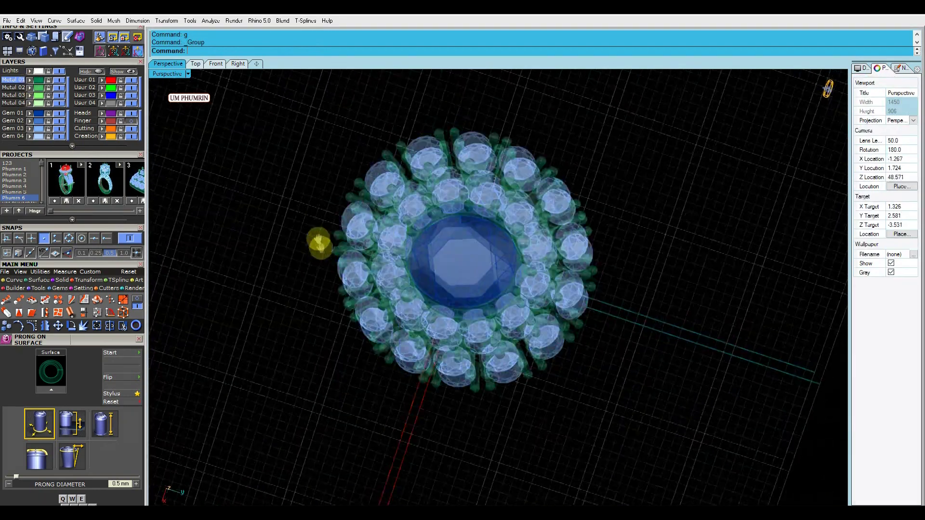
# Set the Top view to Shaded display and pan the ring
pyautogui.click(195, 63)
pyautogui.scroll(-5, 406, 201)
pyautogui.click(168, 74)
pyautogui.click(196, 85)
pyautogui.moveTo(322, 159); pyautogui.dragTo(346, 181, button='right')
pyautogui.scroll(-2, 352, 183)
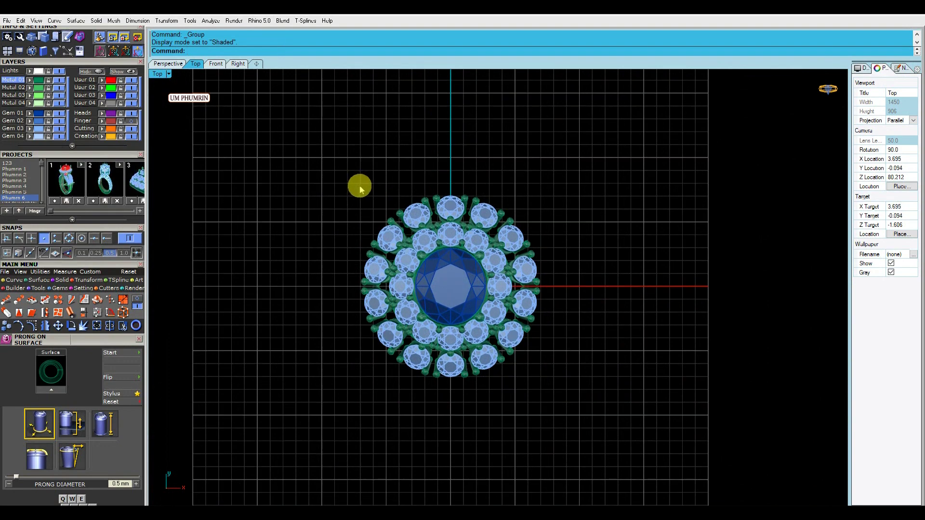
pyautogui.press('F7')
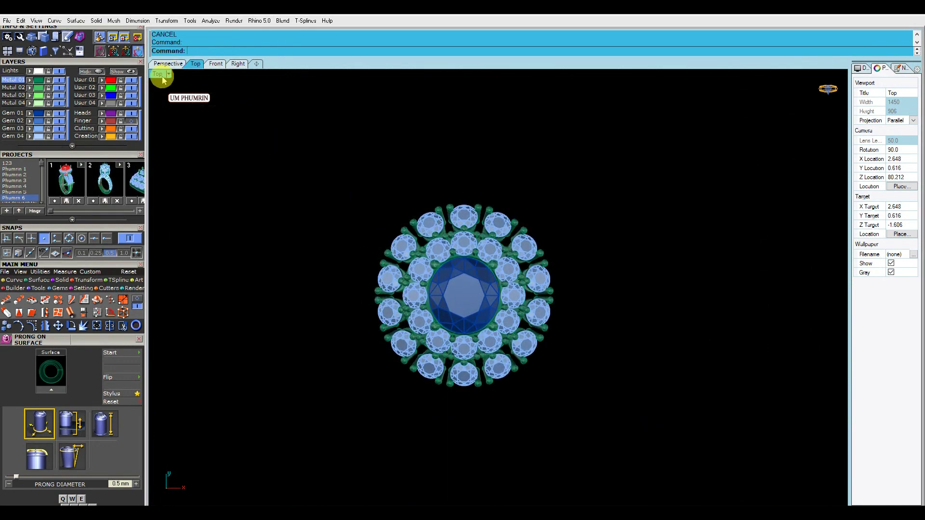
# Restore the four-viewport layout and set Front and Perspective display modes
pyautogui.doubleClick(158, 74)
pyautogui.click(171, 293)
pyautogui.click(207, 41)
pyautogui.click(593, 367)
pyautogui.scroll(-3, 594, 367)
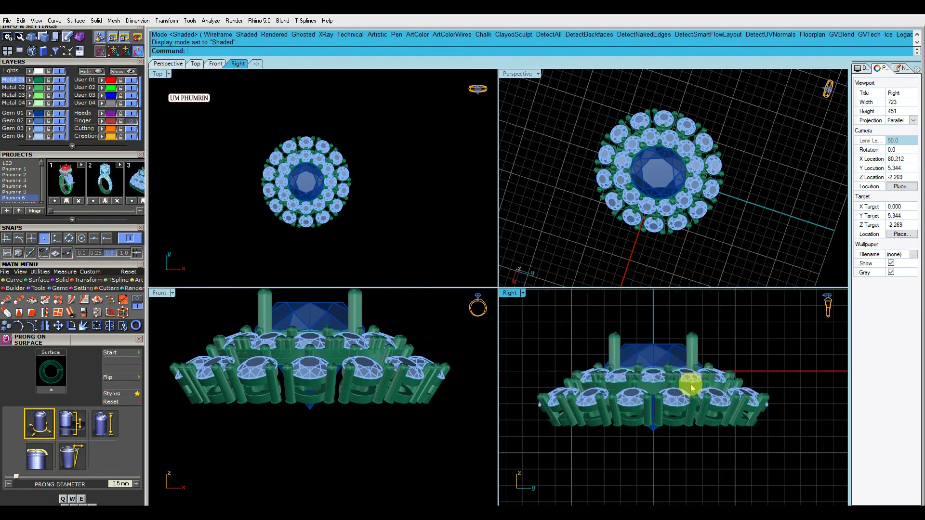
pyautogui.scroll(-2, 702, 382)
pyautogui.moveTo(641, 250)
pyautogui.mouseDown(button='right')
pyautogui.moveTo(677, 186)
pyautogui.moveTo(539, 123)
pyautogui.mouseUp(button='right')
pyautogui.click(538, 74)
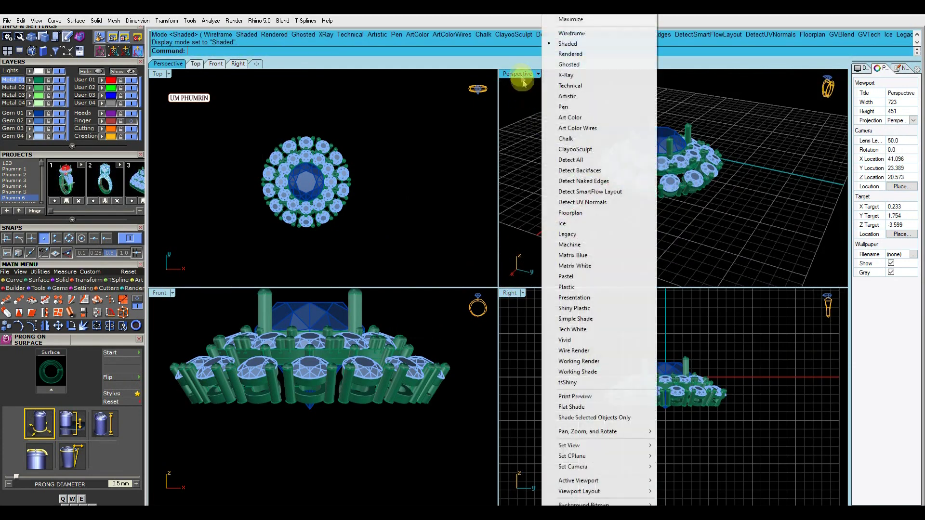
pyautogui.click(585, 303)
# Switch the Top view to Plastic display and centre the ring in it
pyautogui.rightClick(414, 394)
pyautogui.scroll(-2, 418, 409)
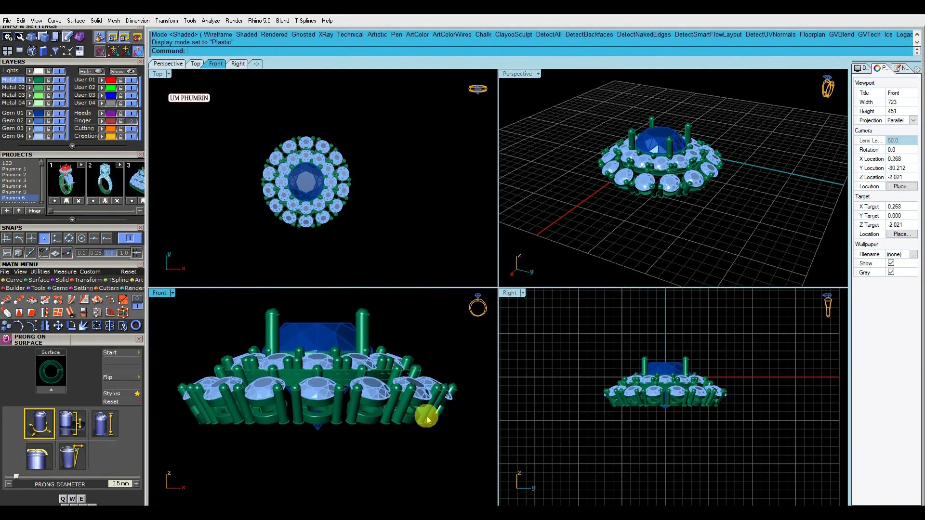
pyautogui.scroll(-1, 626, 407)
pyautogui.moveTo(708, 241)
pyautogui.mouseDown(button='right')
pyautogui.moveTo(719, 236)
pyautogui.moveTo(693, 221)
pyautogui.moveTo(524, 188)
pyautogui.mouseUp(button='right')
pyautogui.click(412, 233)
pyautogui.moveTo(413, 234); pyautogui.dragTo(422, 231, button='right')
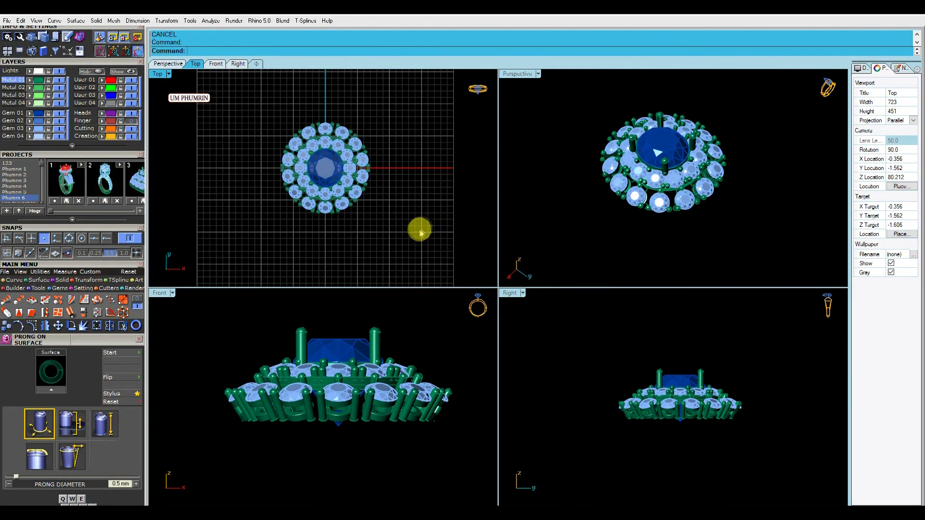
pyautogui.click(169, 74)
pyautogui.click(226, 229)
pyautogui.moveTo(422, 343); pyautogui.dragTo(418, 350, button='right')
pyautogui.moveTo(654, 352); pyautogui.dragTo(658, 356, button='right')
pyautogui.moveTo(411, 207); pyautogui.dragTo(394, 198, button='right')
pyautogui.scroll(1, 424, 207)
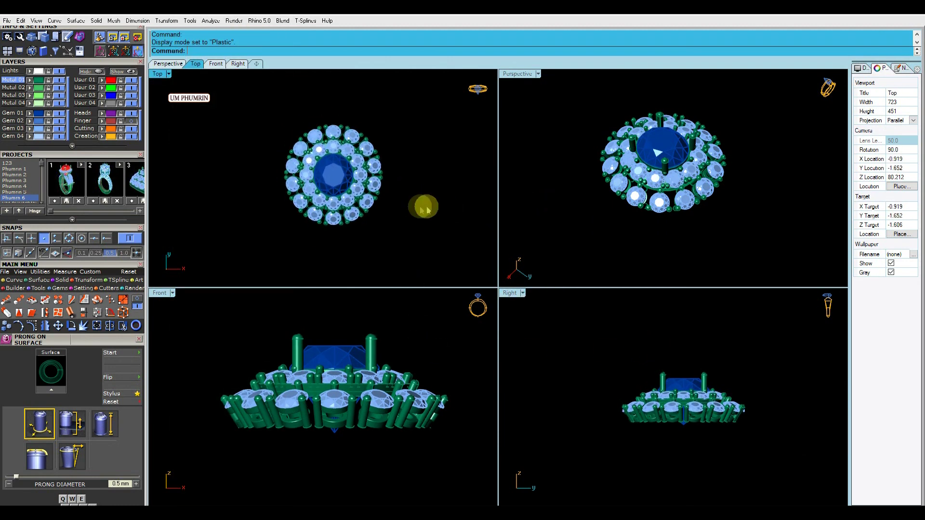
# Review the Gem Reporter list of 27 gems totalling 1.82 ct as a floating panel, then close it
pyautogui.click(59, 288)
pyautogui.click(110, 312)
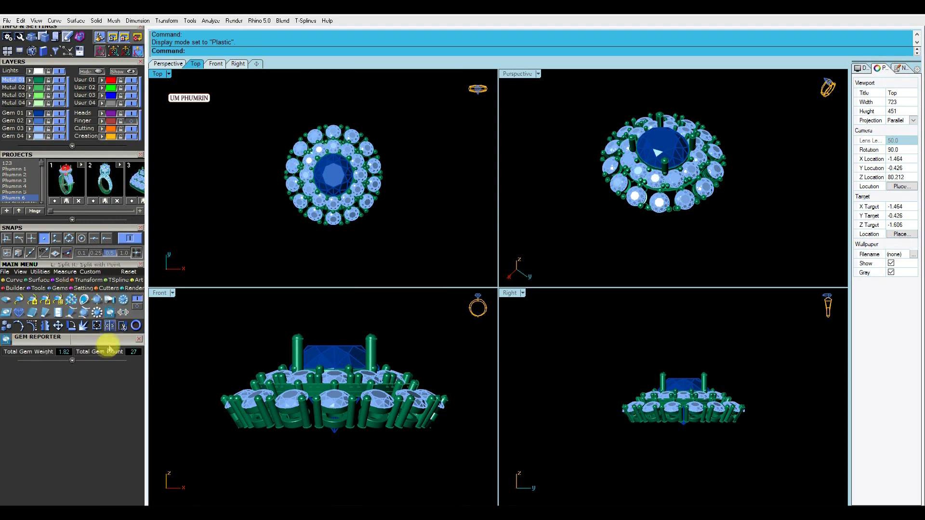
pyautogui.click(71, 362)
pyautogui.click(125, 397)
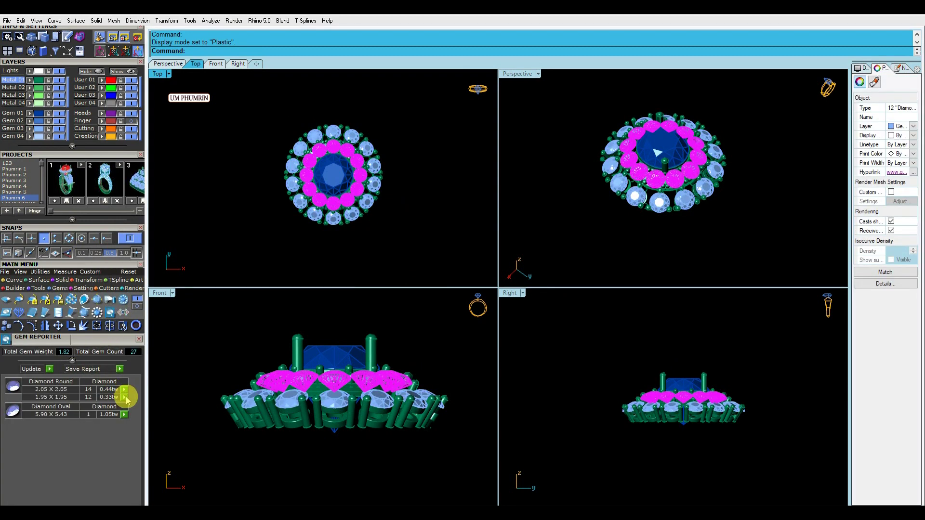
pyautogui.moveTo(89, 336); pyautogui.dragTo(509, 174)
pyautogui.click(541, 149)
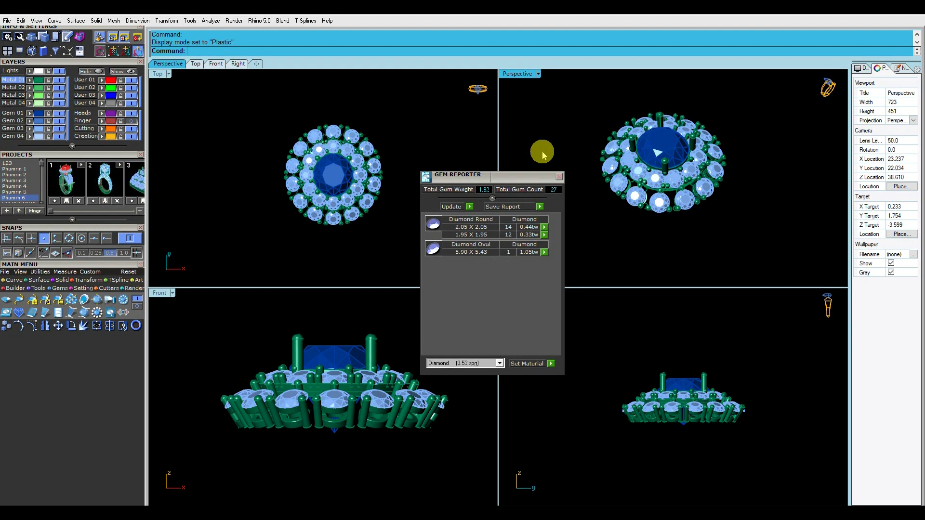
pyautogui.click(559, 177)
# Maximize the Perspective view and orbit around the finished double-halo ring
pyautogui.moveTo(597, 186); pyautogui.dragTo(569, 191, button='right')
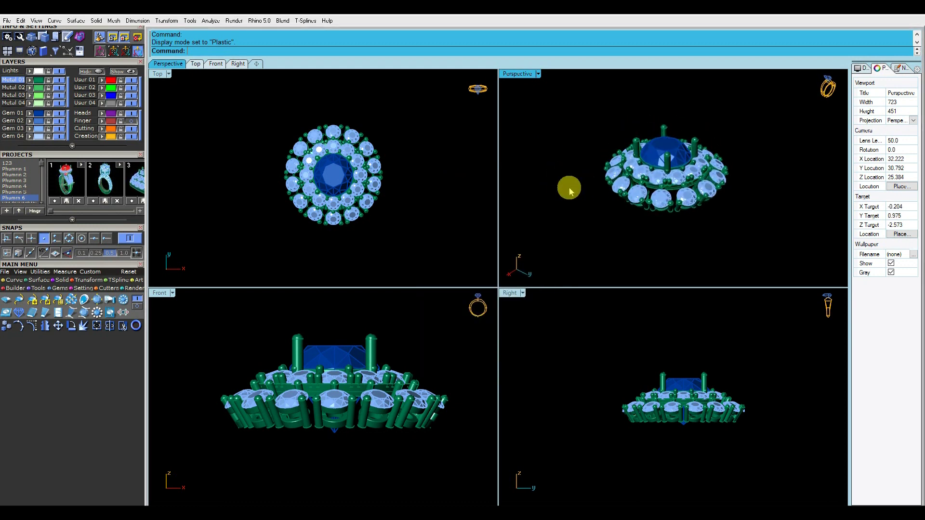
pyautogui.doubleClick(516, 75)
pyautogui.moveTo(532, 217); pyautogui.dragTo(512, 258, button='right')
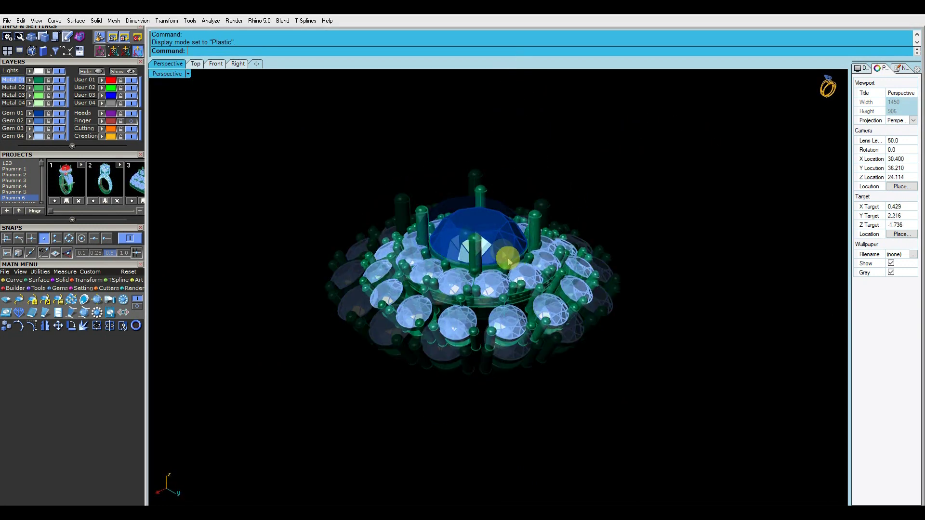
pyautogui.scroll(5, 528, 140)
pyautogui.moveTo(552, 162)
pyautogui.mouseDown(button='right')
pyautogui.moveTo(543, 206)
pyautogui.moveTo(489, 289)
pyautogui.moveTo(500, 192)
pyautogui.moveTo(610, 154)
pyautogui.moveTo(656, 78)
pyautogui.moveTo(611, 140)
pyautogui.moveTo(580, 258)
pyautogui.moveTo(586, 270)
pyautogui.moveTo(557, 250)
pyautogui.moveTo(577, 248)
pyautogui.mouseUp(button='right')
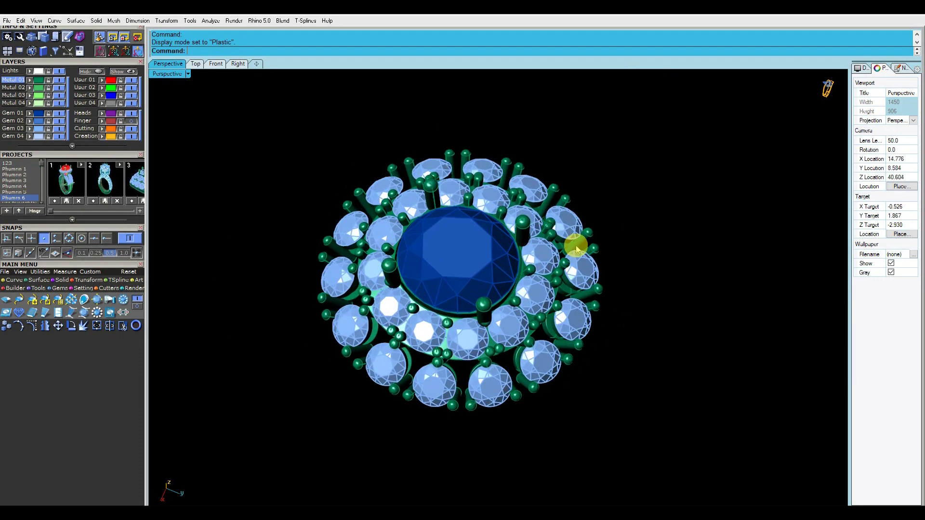